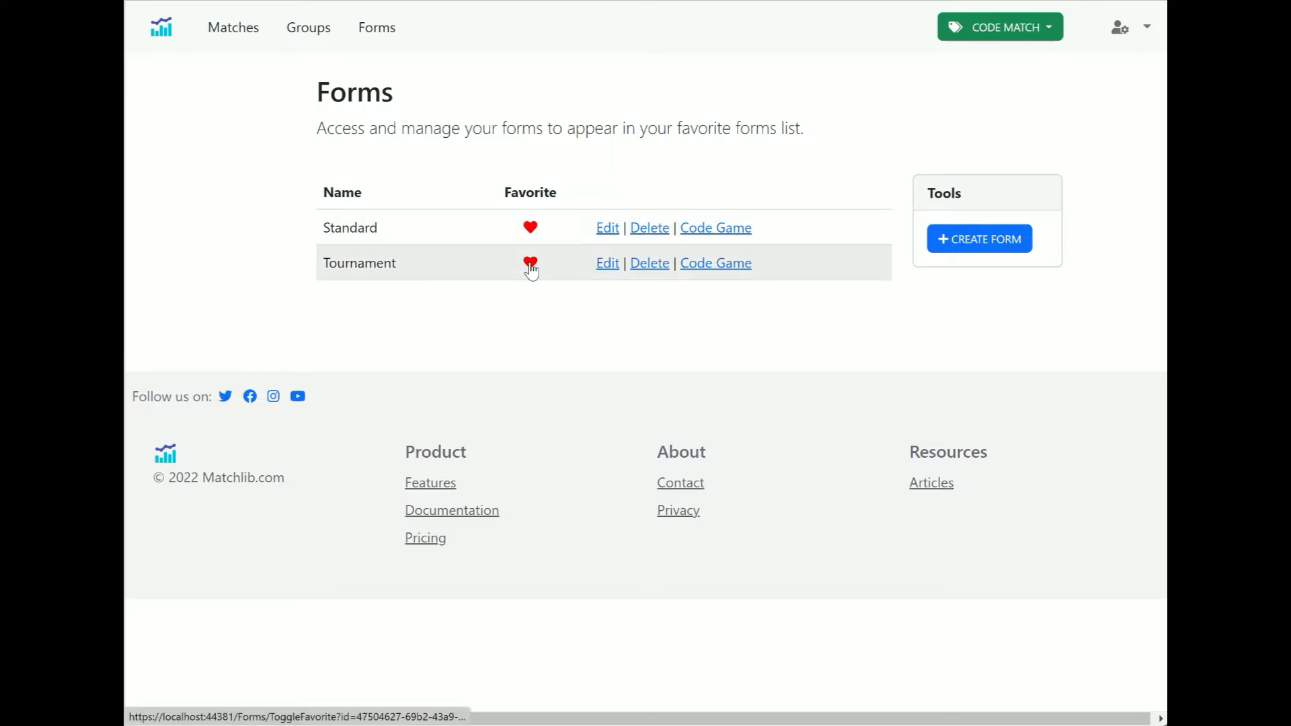
Remove the Standard form from favourites, checking the Code Match form menu before and after
left_click(1052, 30)
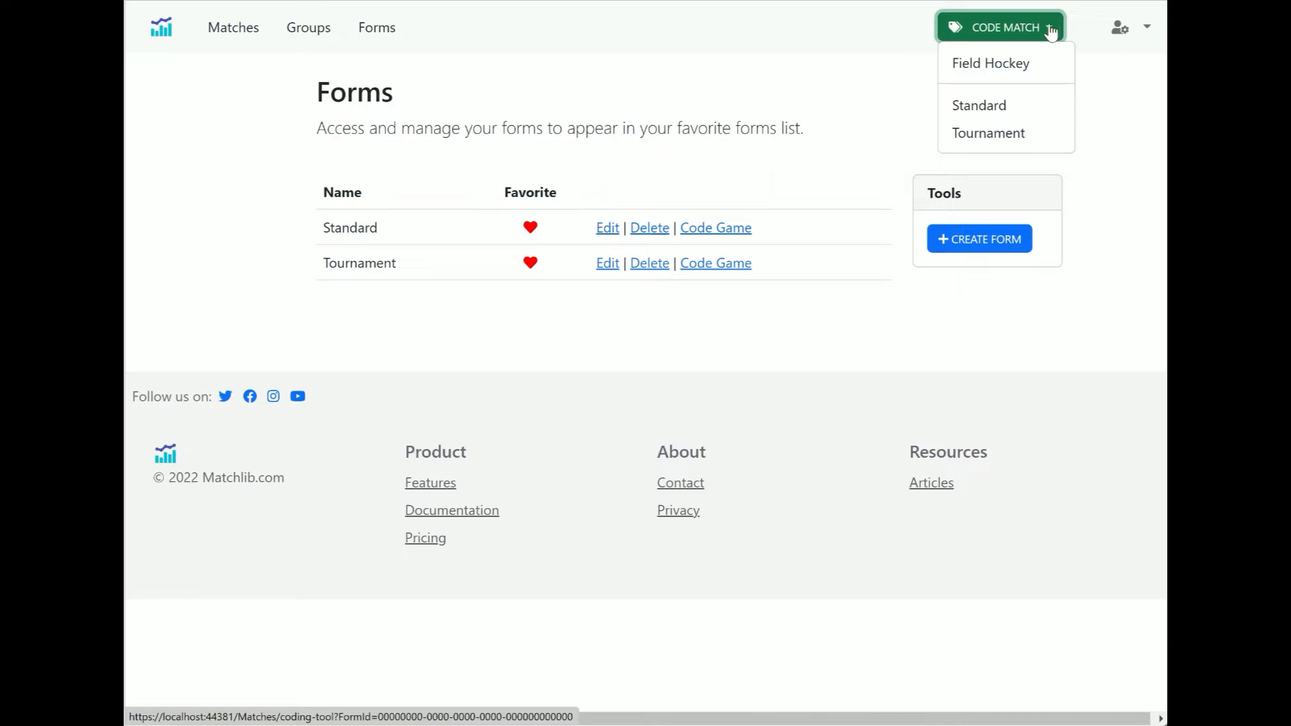
left_click(823, 66)
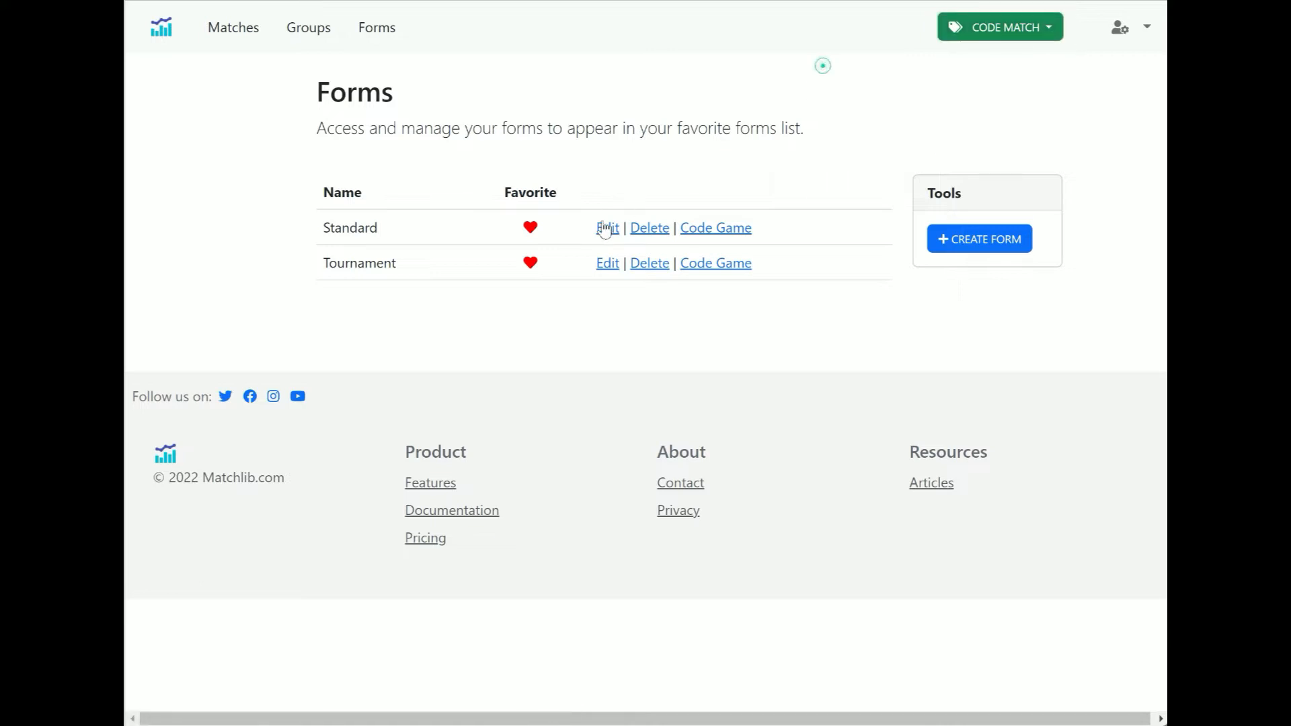
left_click(529, 229)
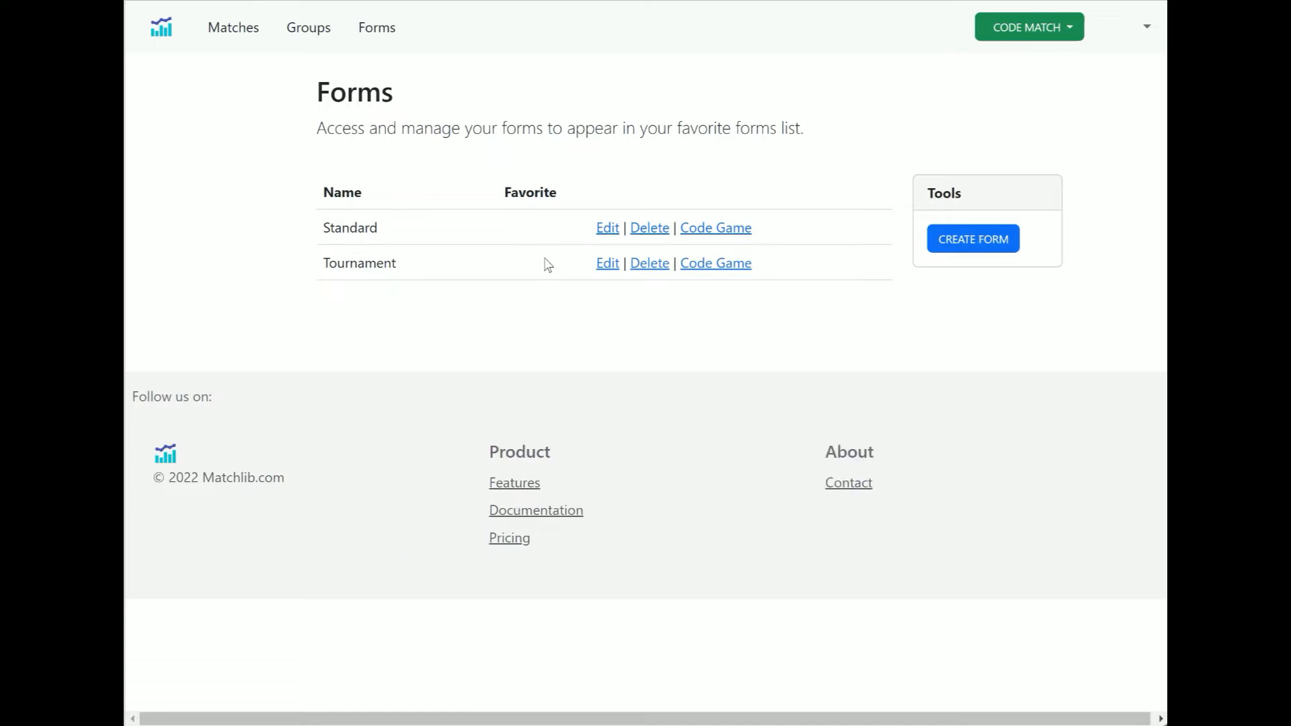
left_click(1042, 27)
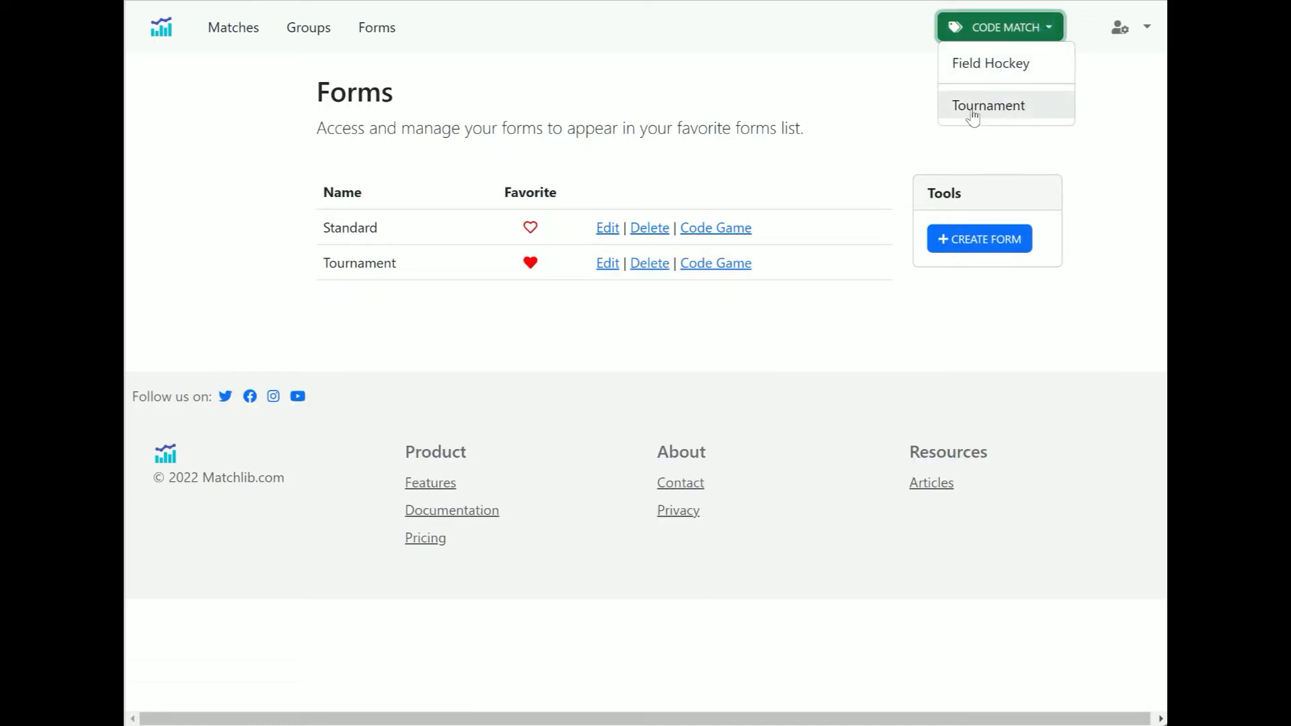
left_click(737, 72)
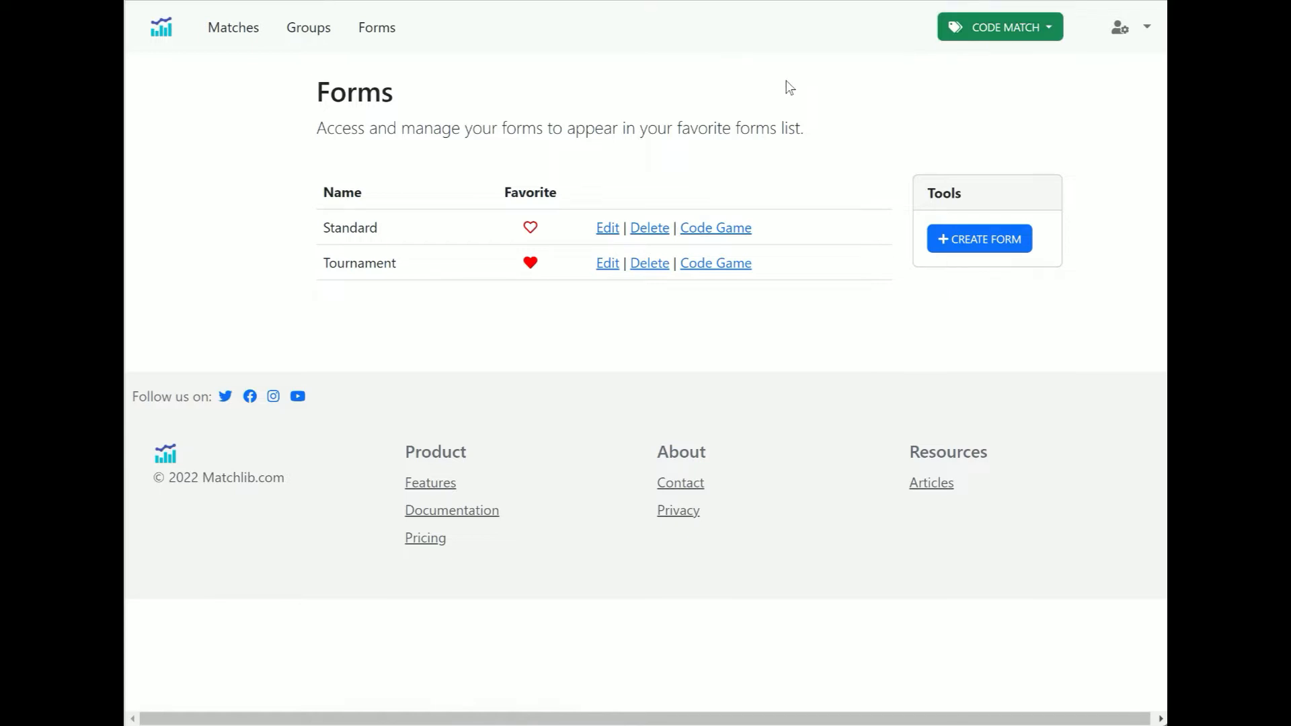
Start creating a new form and clear all of its default configuration text
left_click(977, 249)
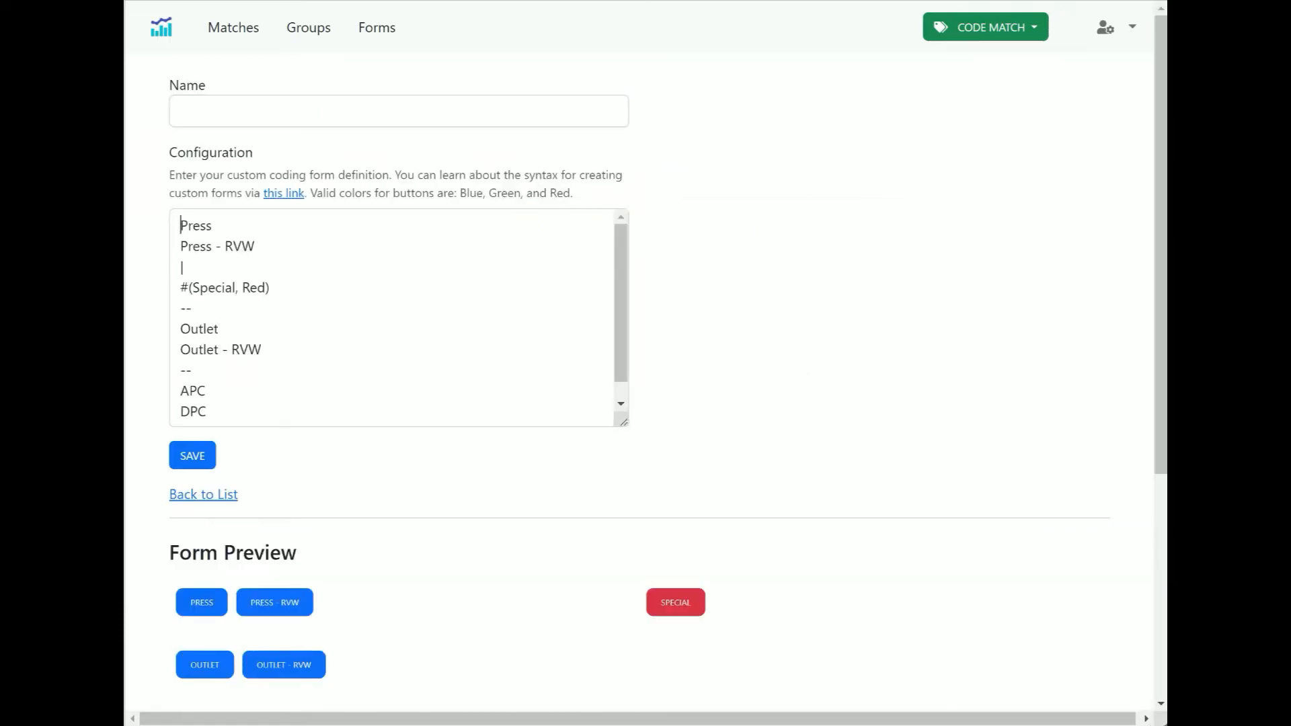
mouse_move(178, 224)
left_mouse_down()
mouse_move(202, 387)
mouse_move(336, 437)
mouse_move(517, 464)
left_mouse_up()
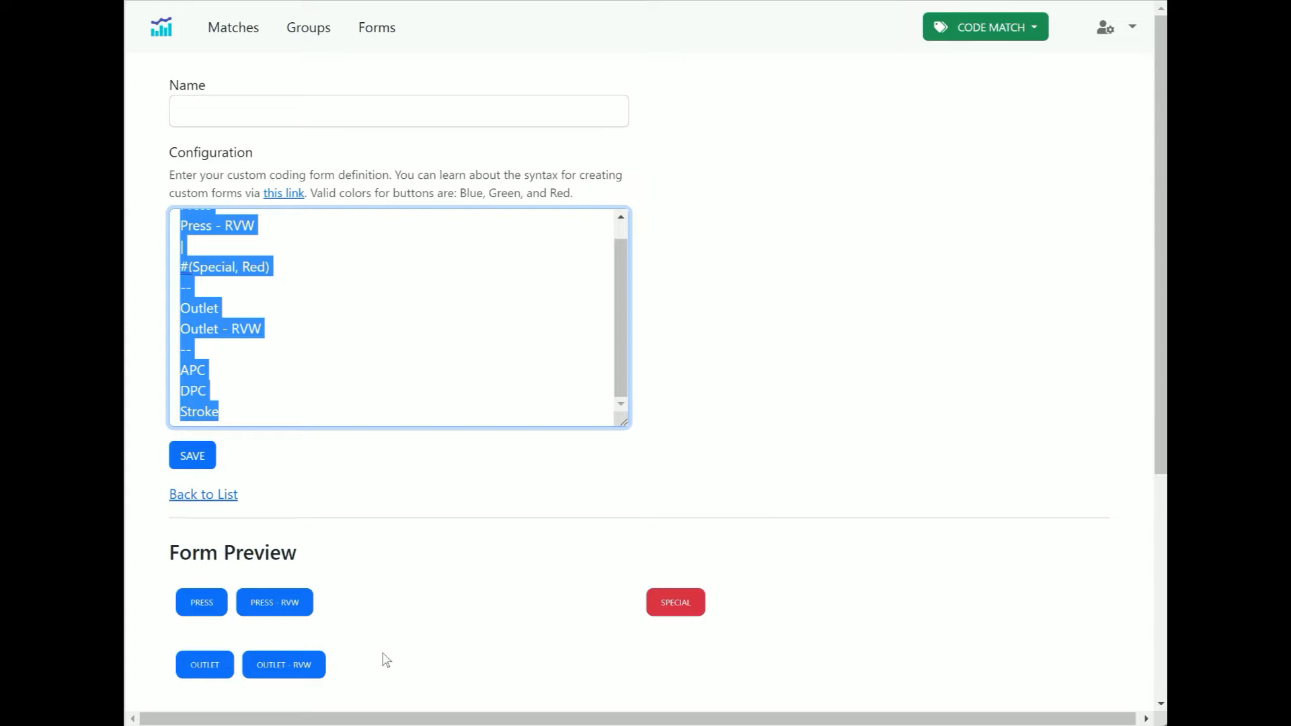
left_click(244, 246)
scroll(243, 246, "up", 1)
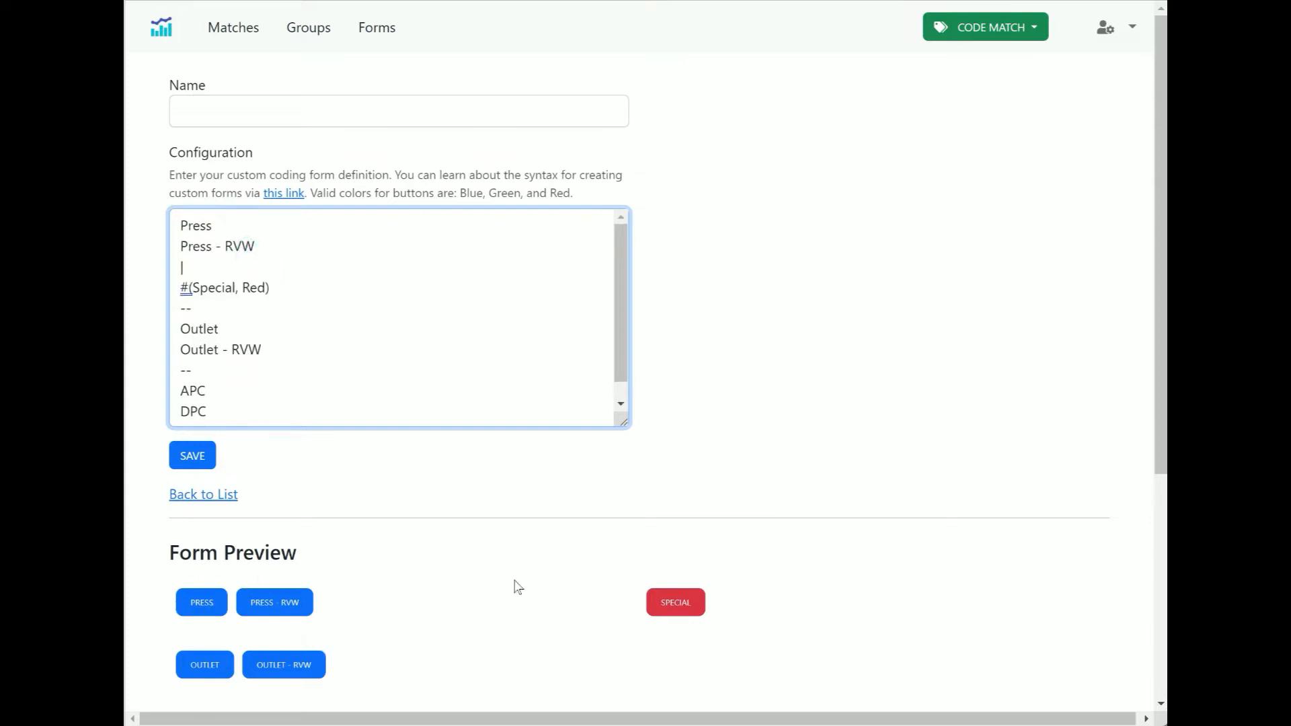
left_click(358, 329)
key("ctrl+a")
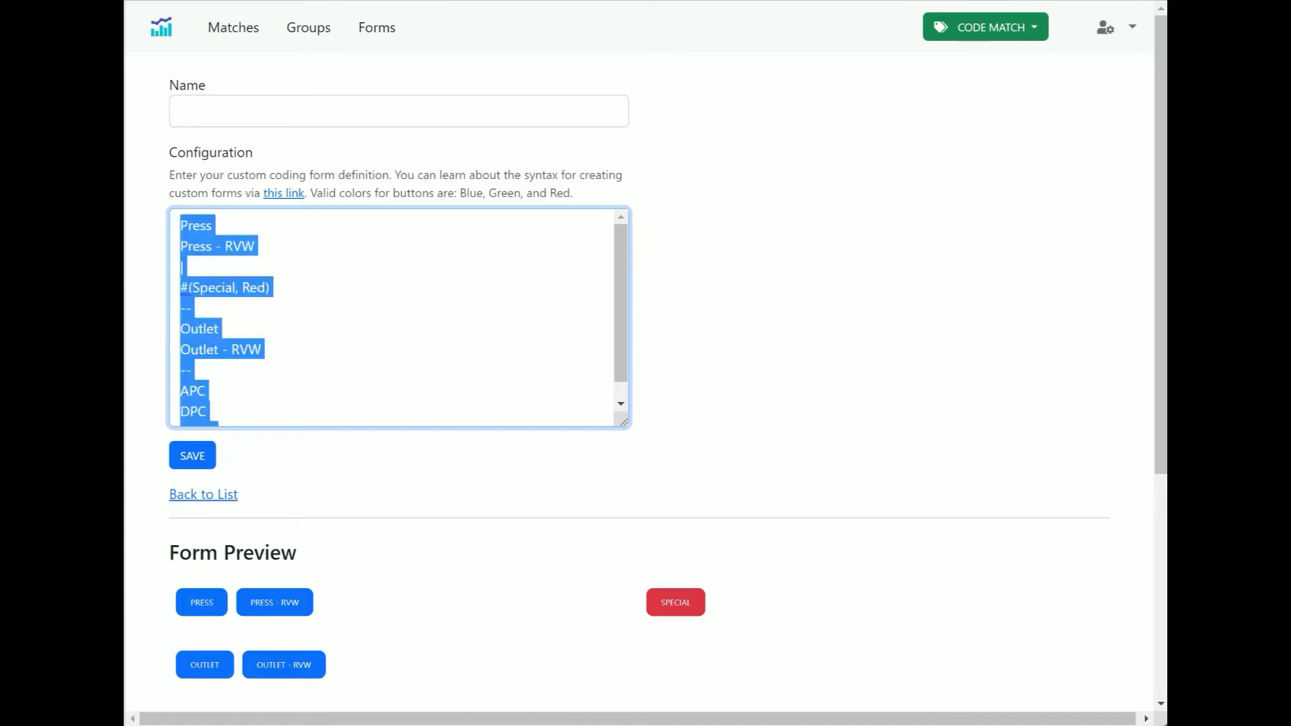
key("BackSpace")
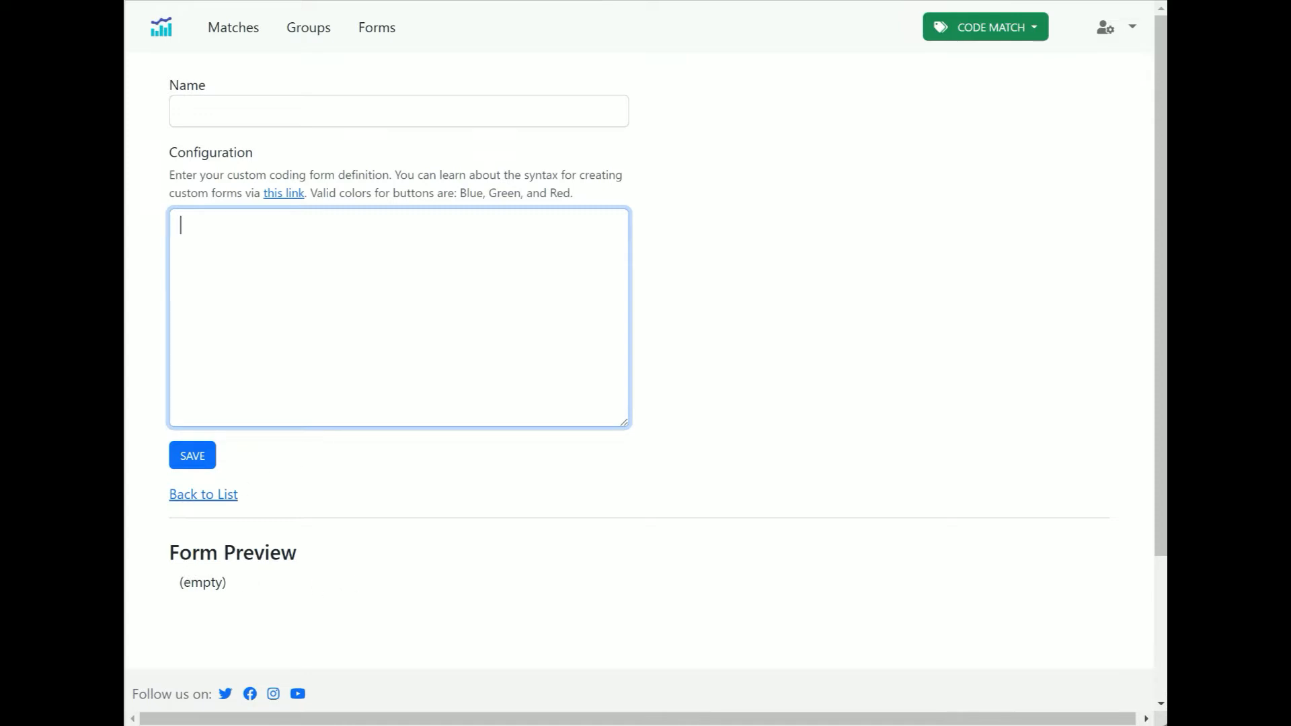
Open the linked form syntax documentation, review its buttons and compound buttons sections, and close its tab
left_click(202, 228)
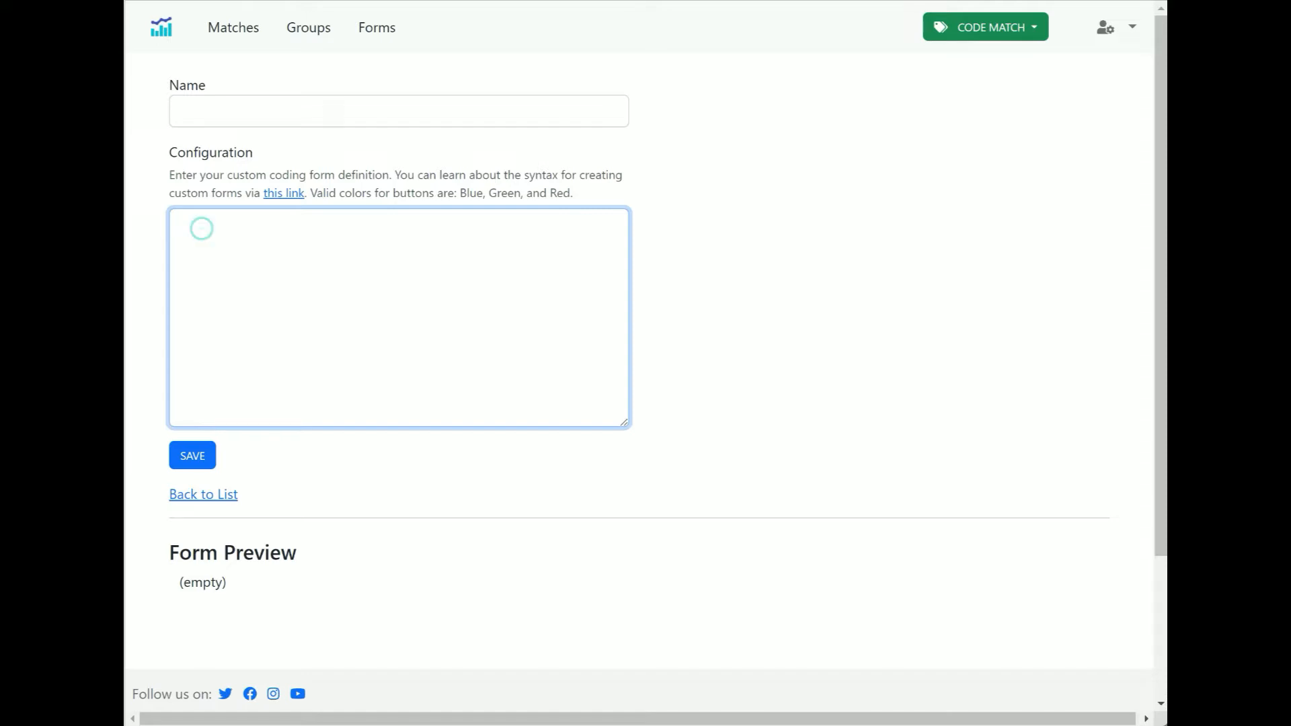
left_click(284, 195)
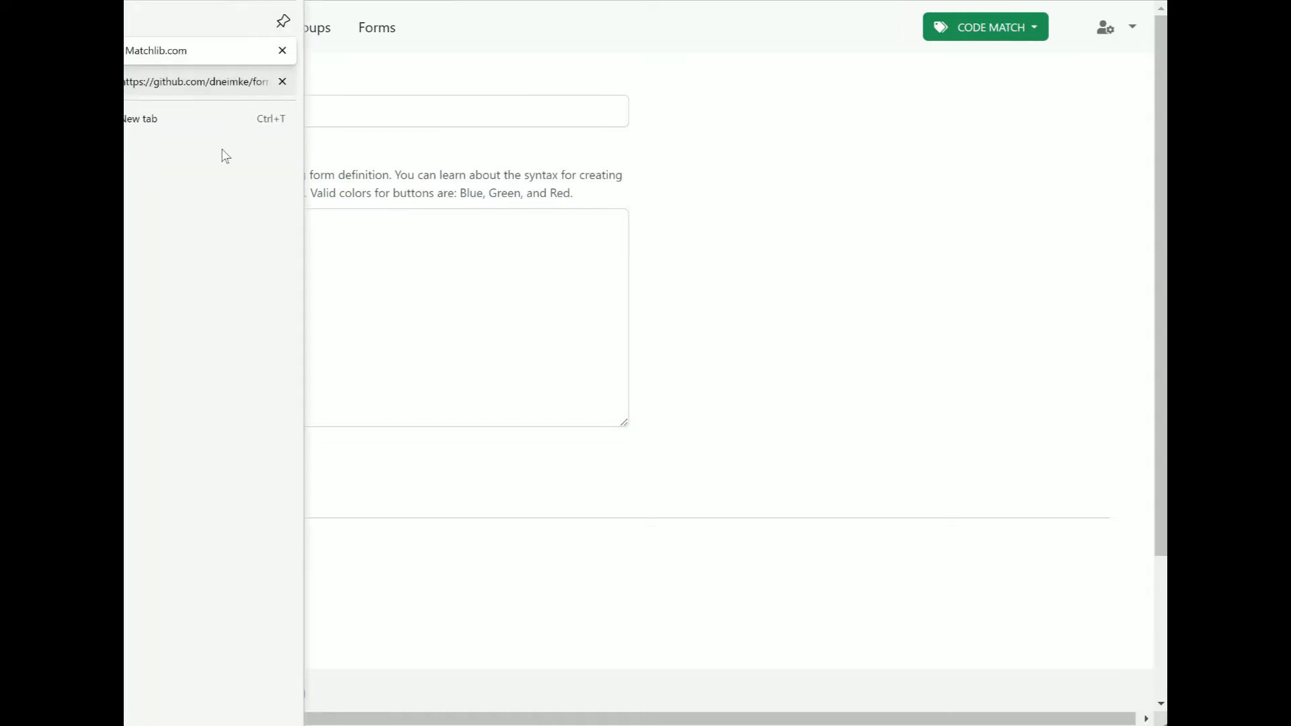
scroll(542, 348, "down", 4)
scroll(545, 349, "down", 10)
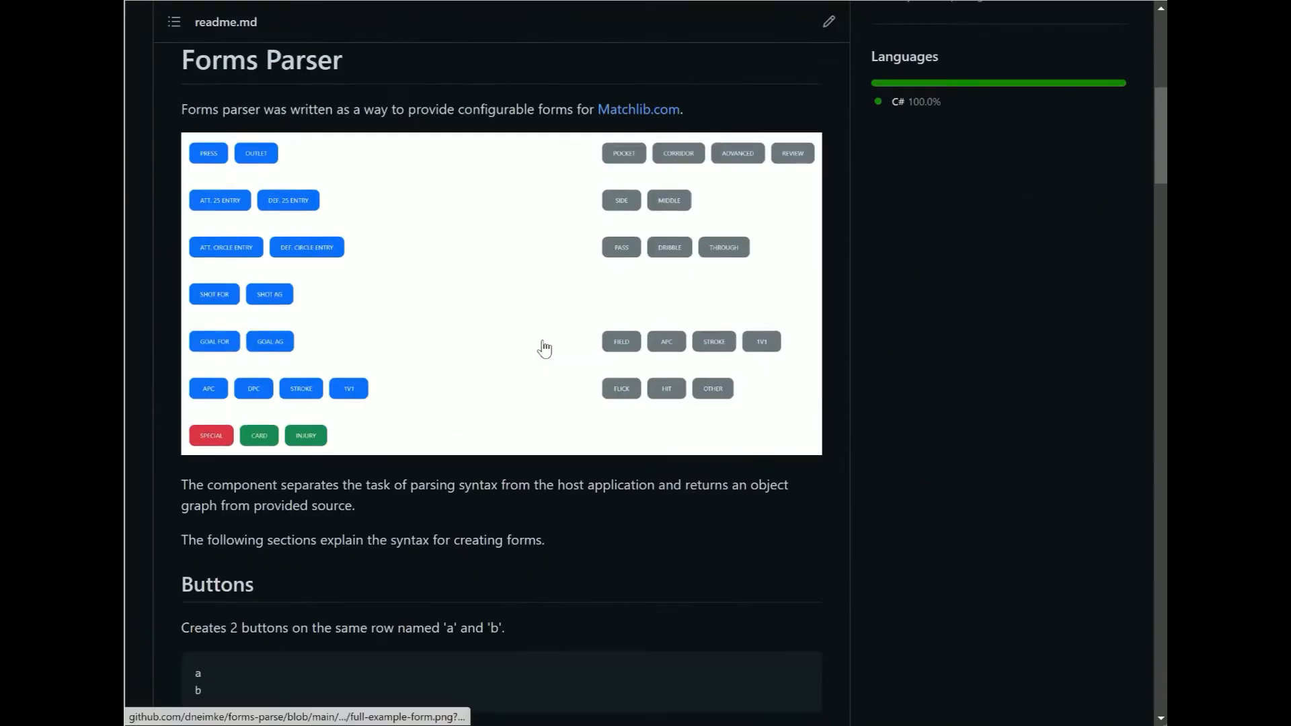
scroll(416, 337, "down", 8)
scroll(416, 337, "down", 20)
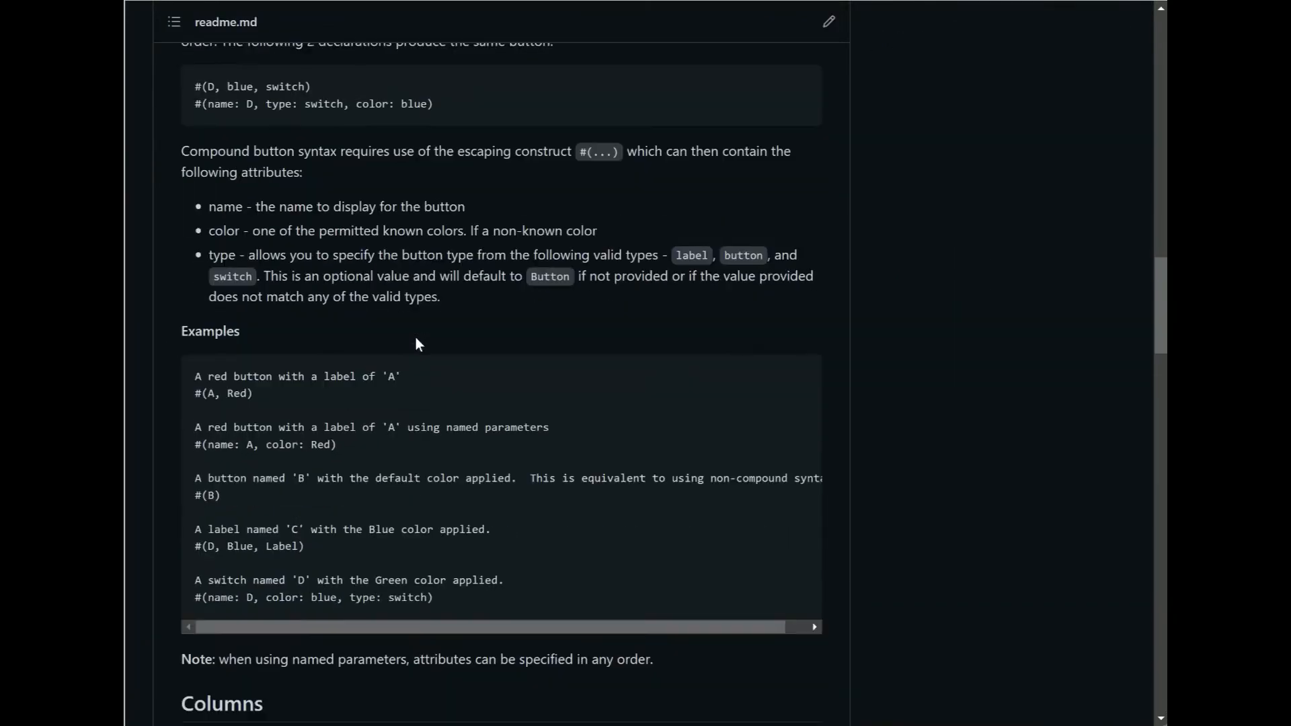
scroll(264, 220, "up", 8)
scroll(264, 219, "up", 7)
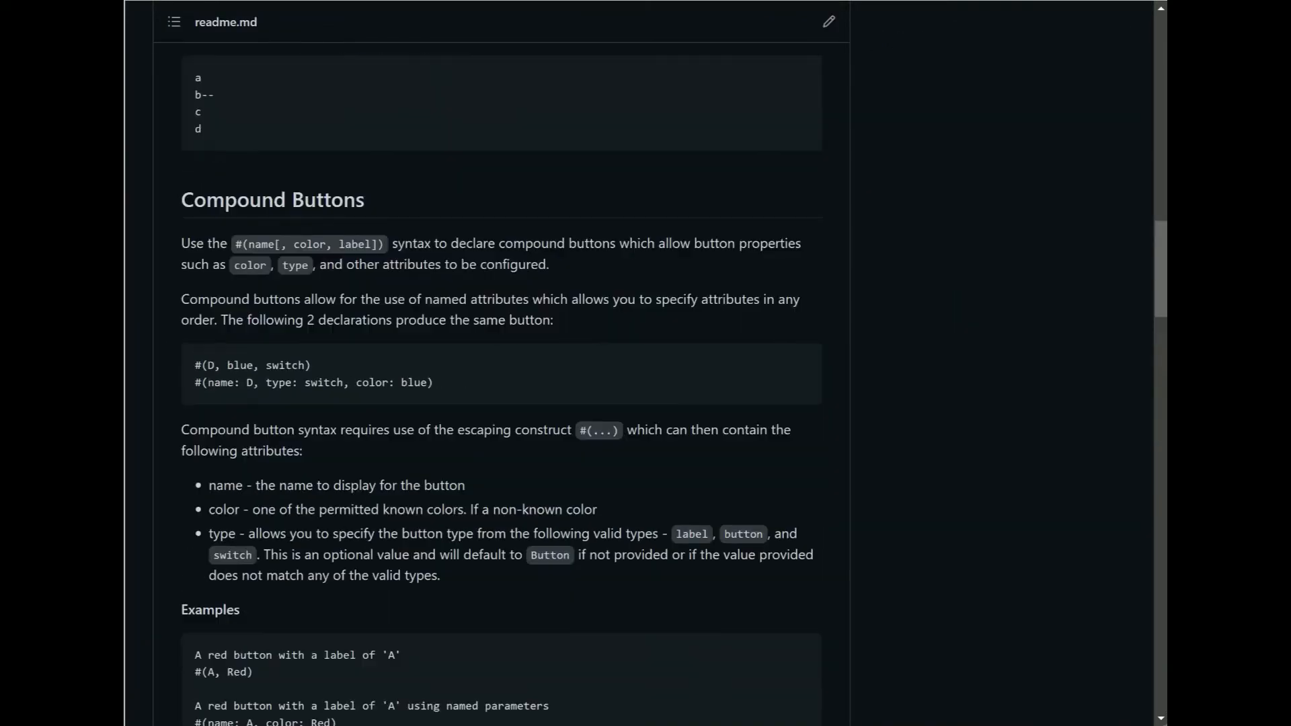
mouse_move(157, 86)
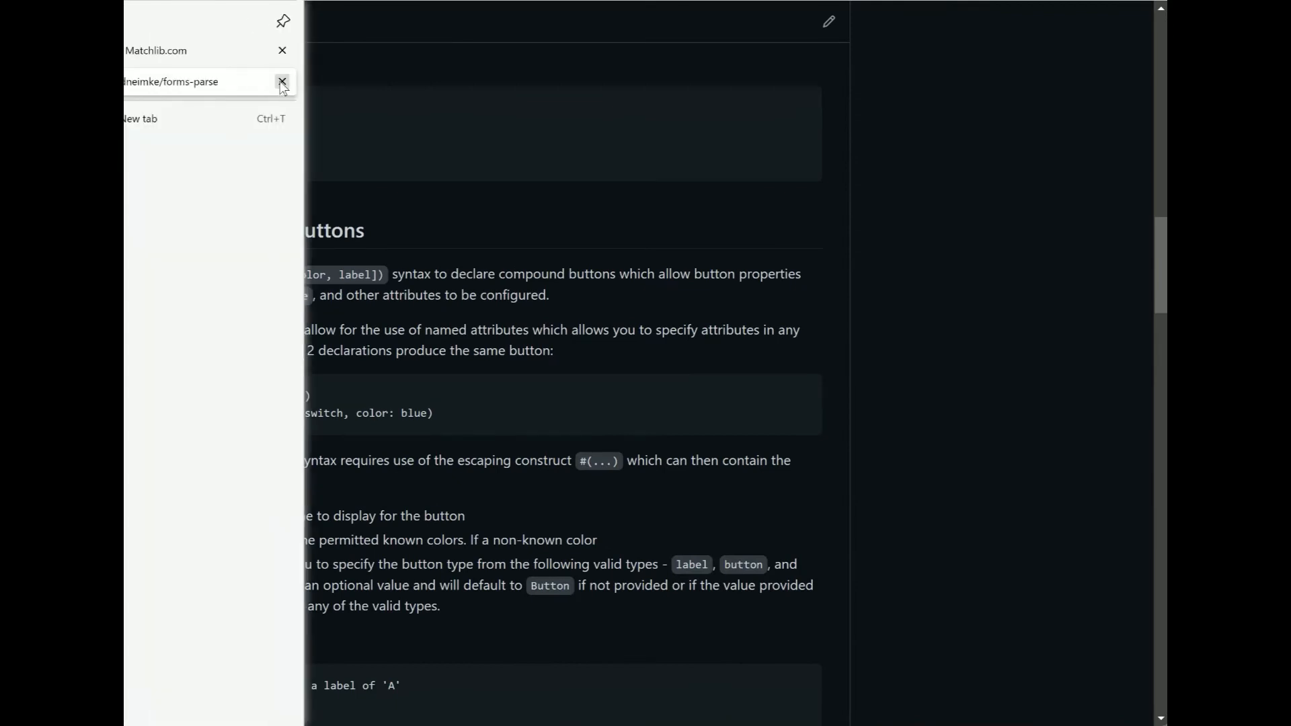
left_click(282, 81)
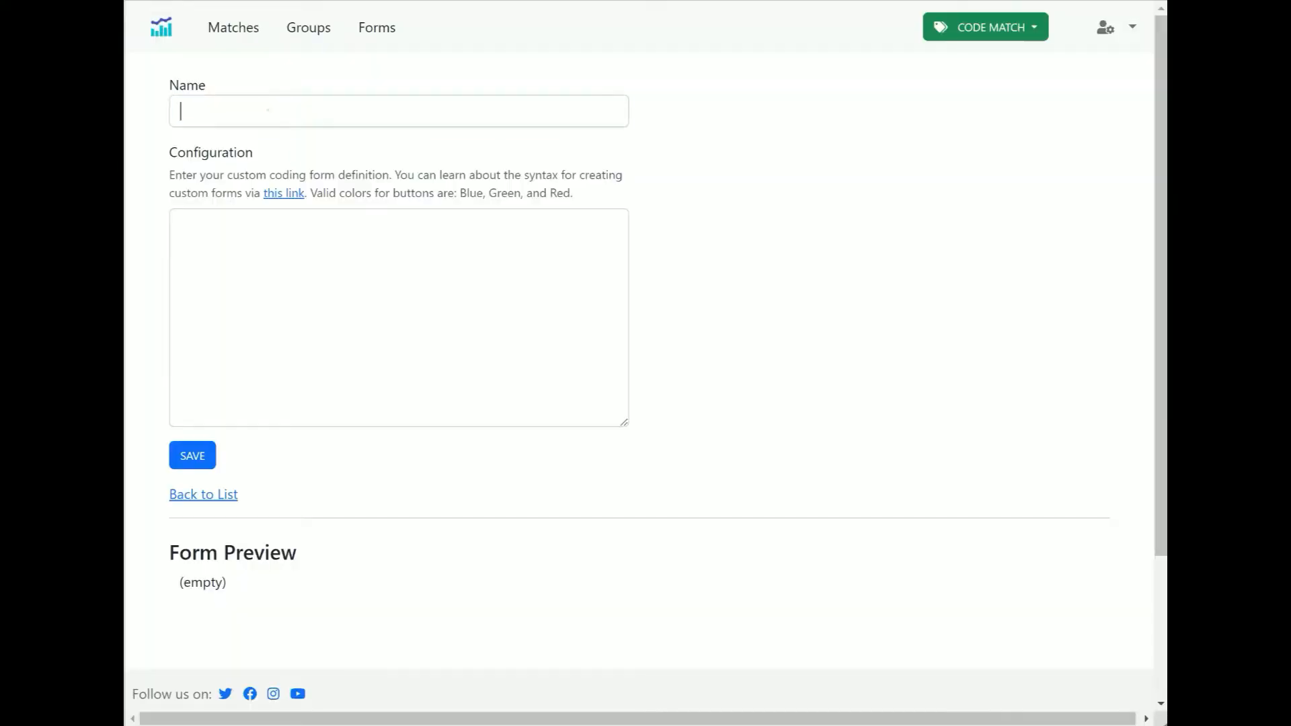
Name the form New Features and enter a Press button as the first configuration line
left_click(268, 111)
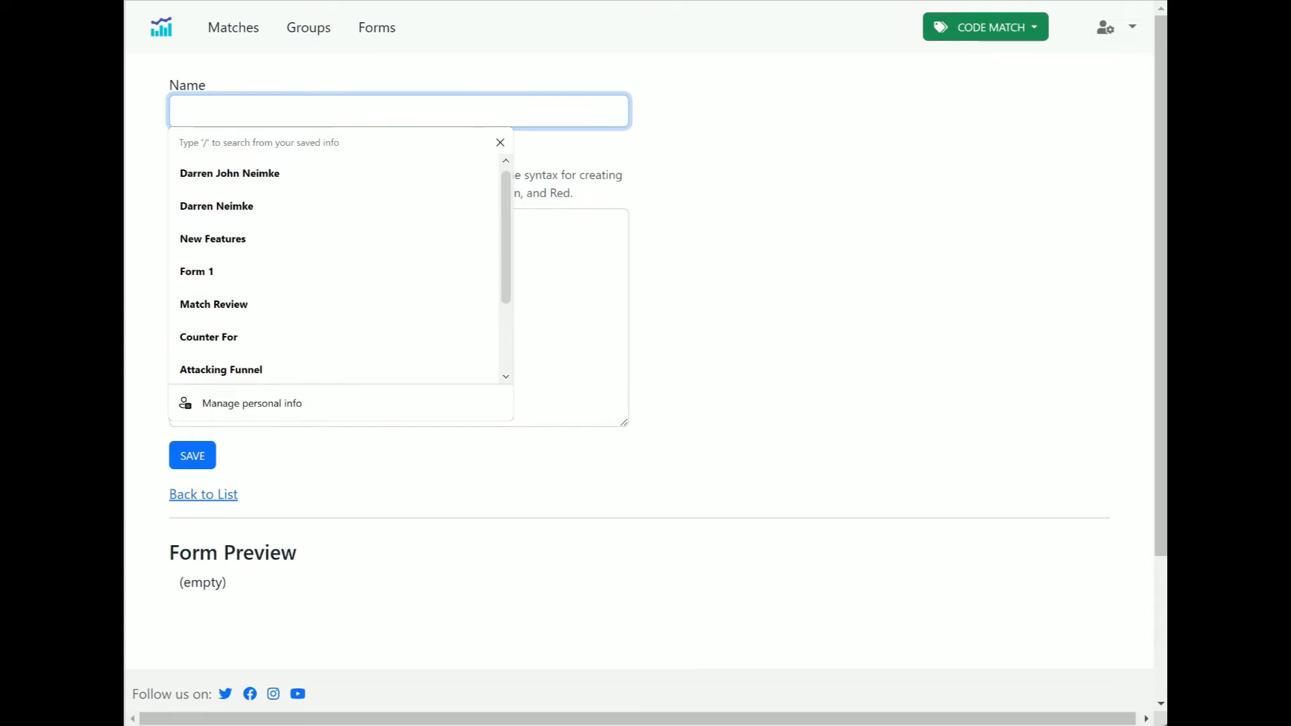
type("New F")
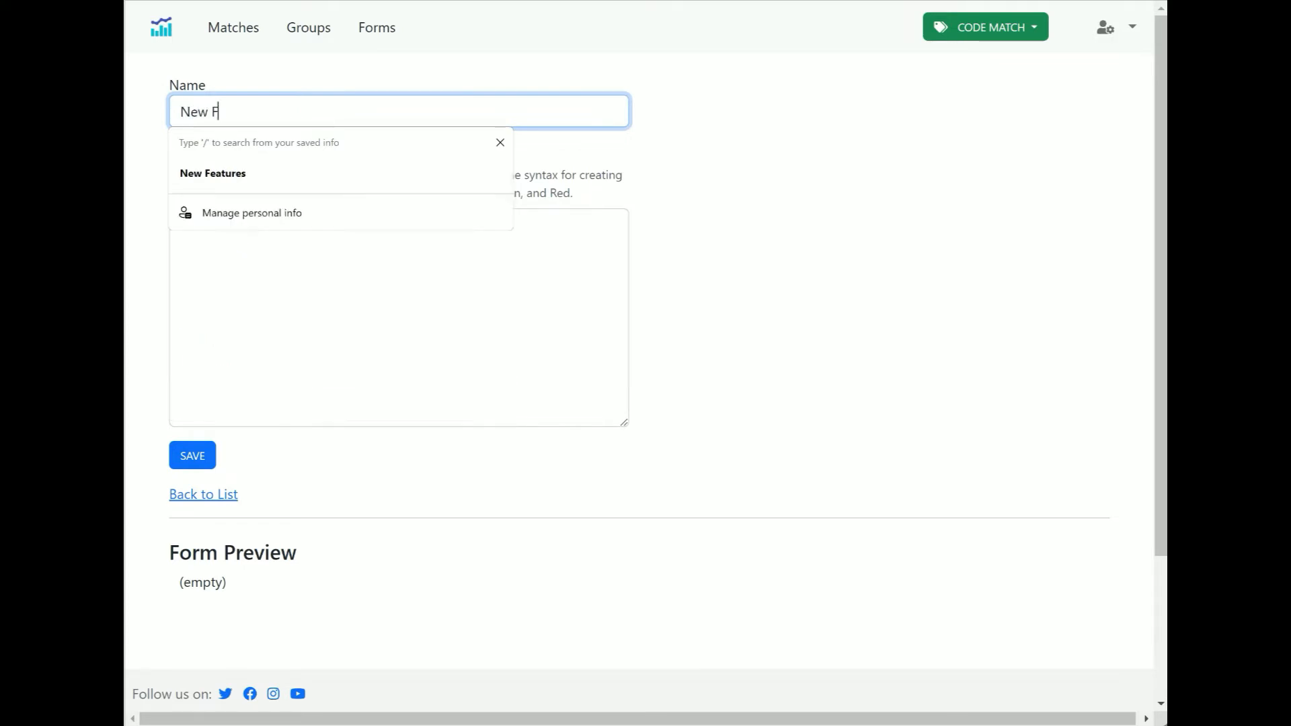
type("eatures")
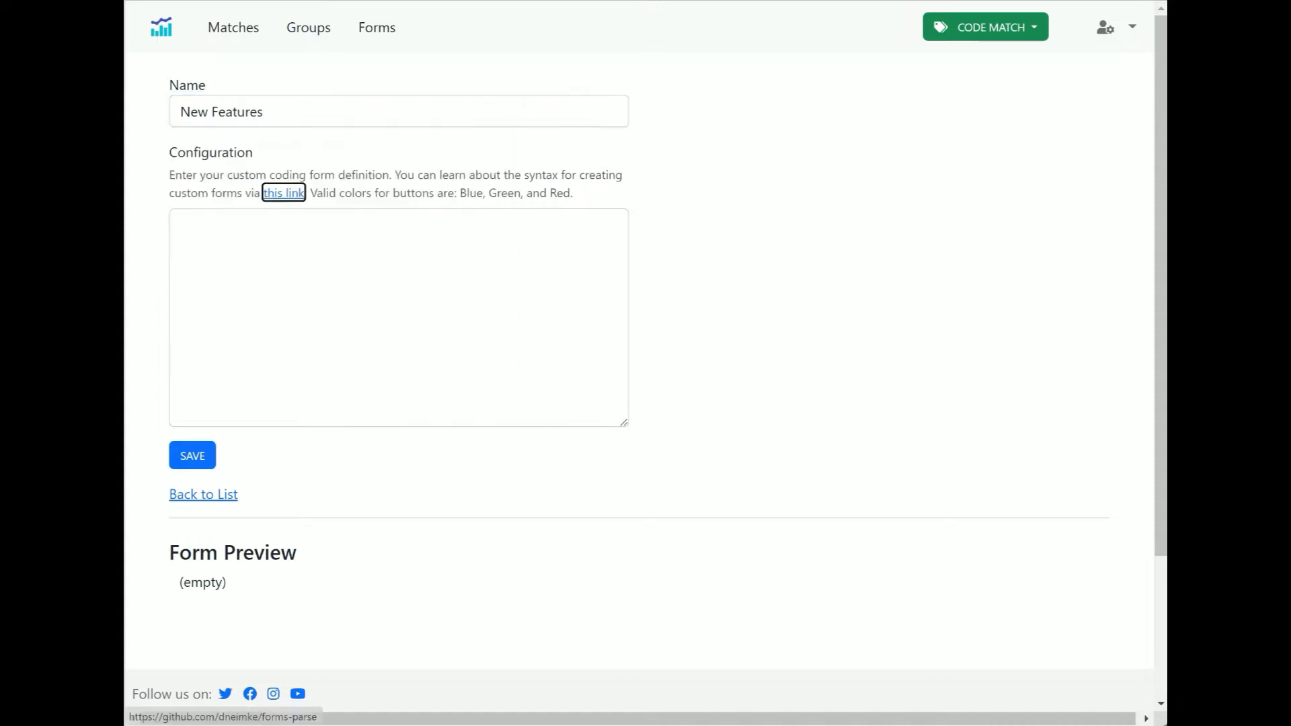
left_click(242, 257)
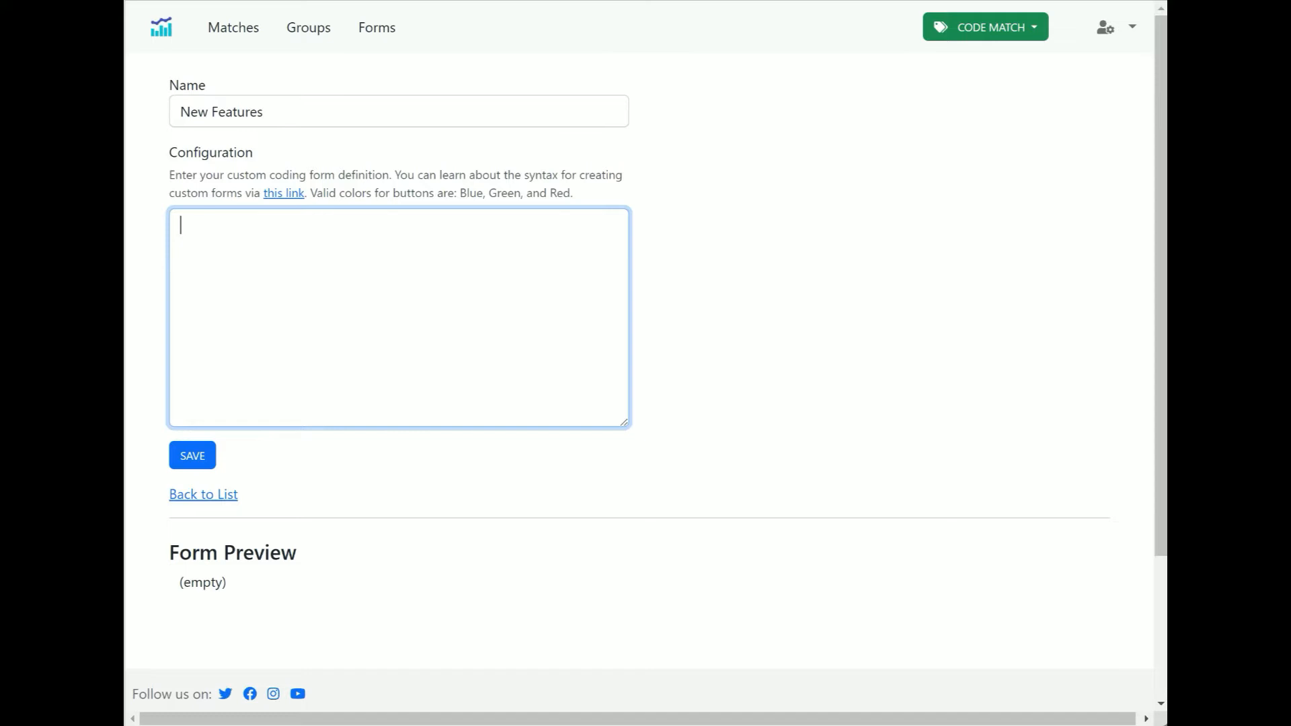
type("Press")
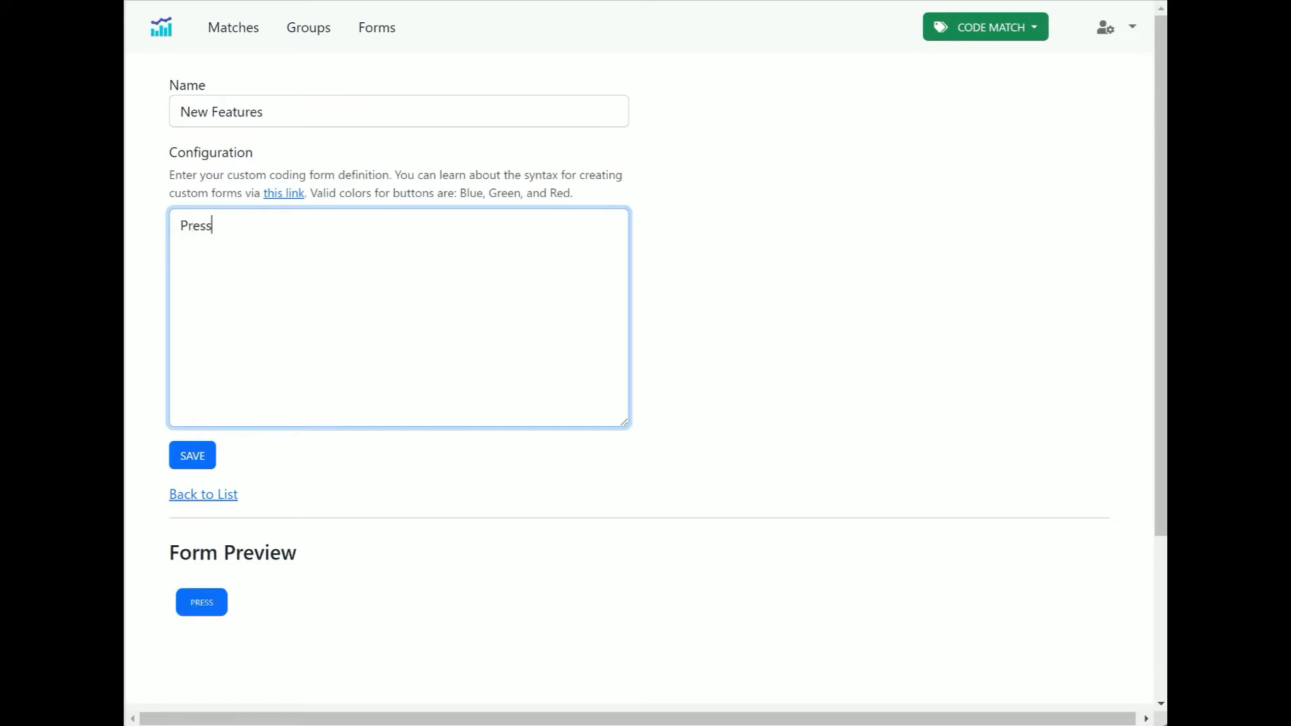
Add an Outlet button on the line below Press
double_click(238, 221)
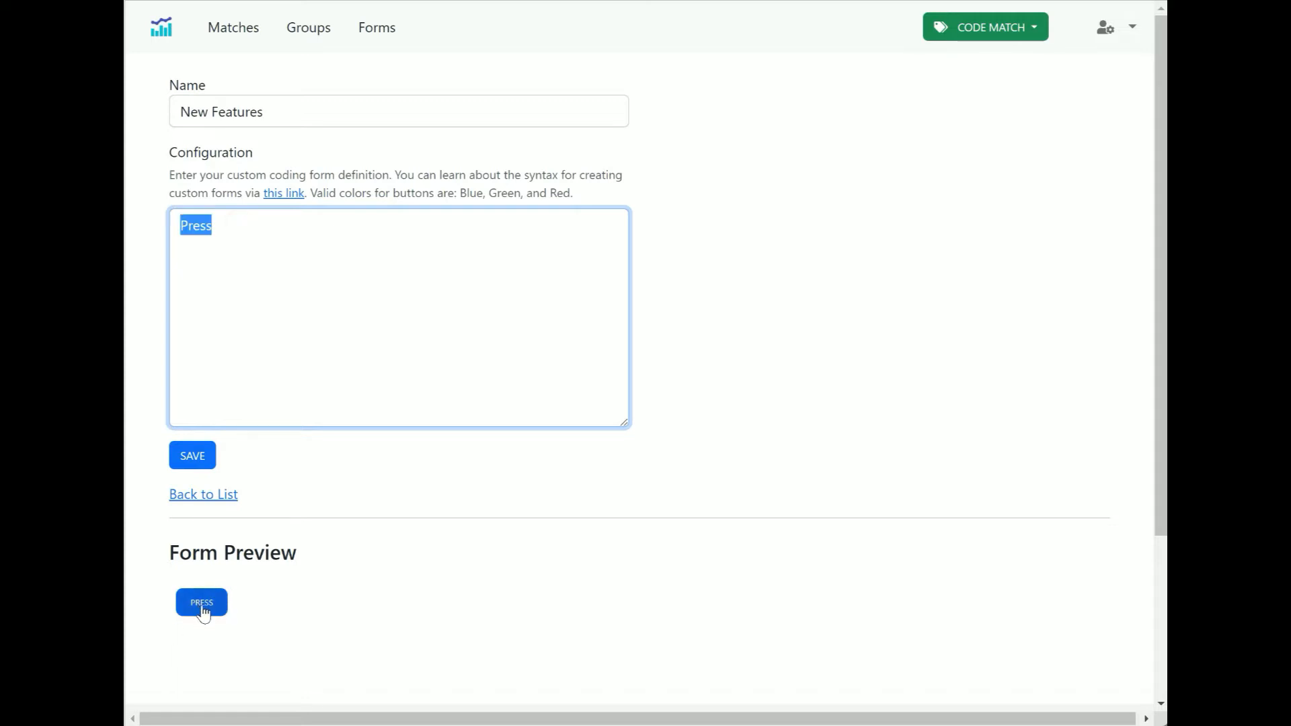
left_click(216, 225)
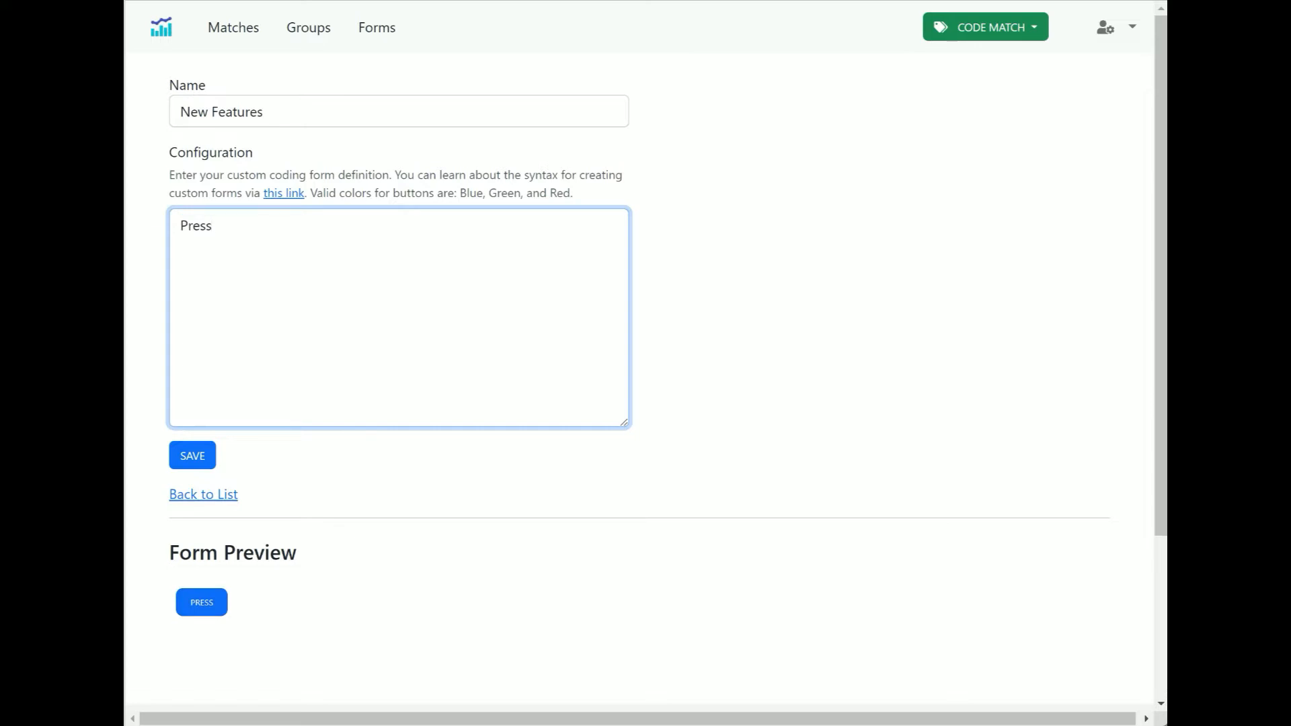
type("P")
key("BackSpace")
type("Outlet")
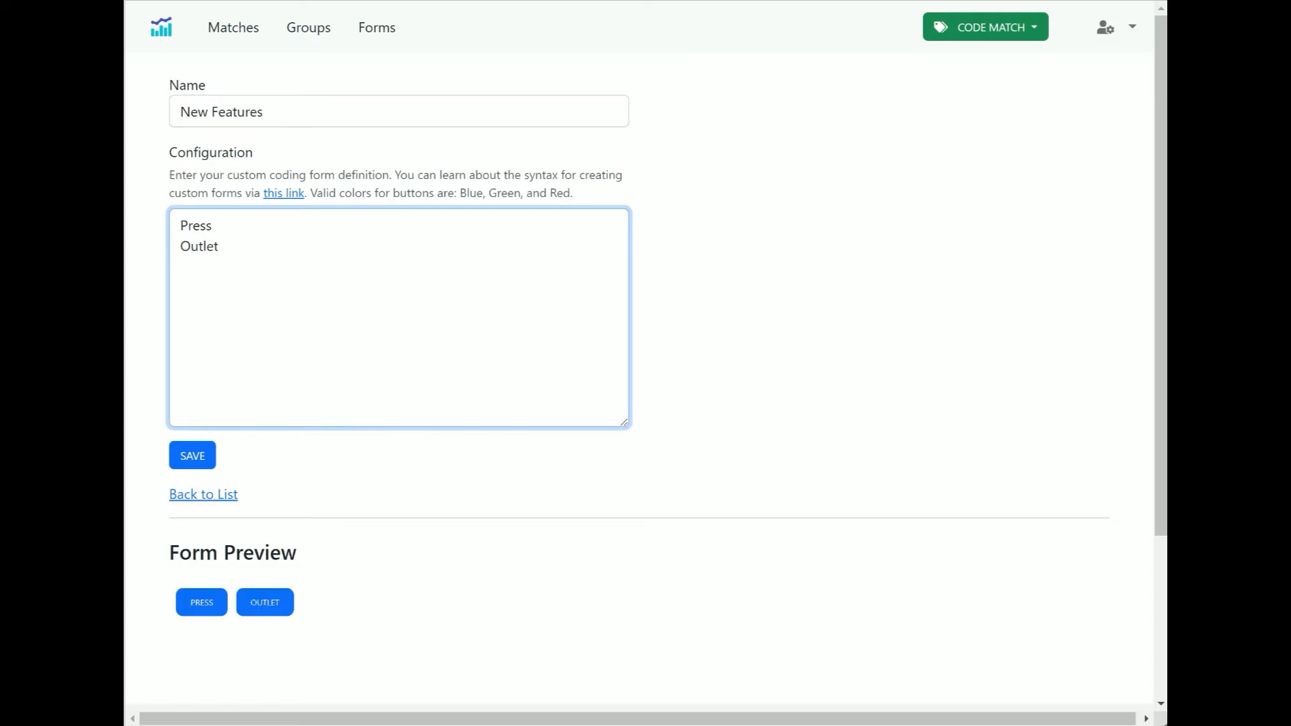
Try a -- row separator between Press and Outlet, then delete it again
left_click(198, 601)
left_click(243, 228)
key("Return")
type("--")
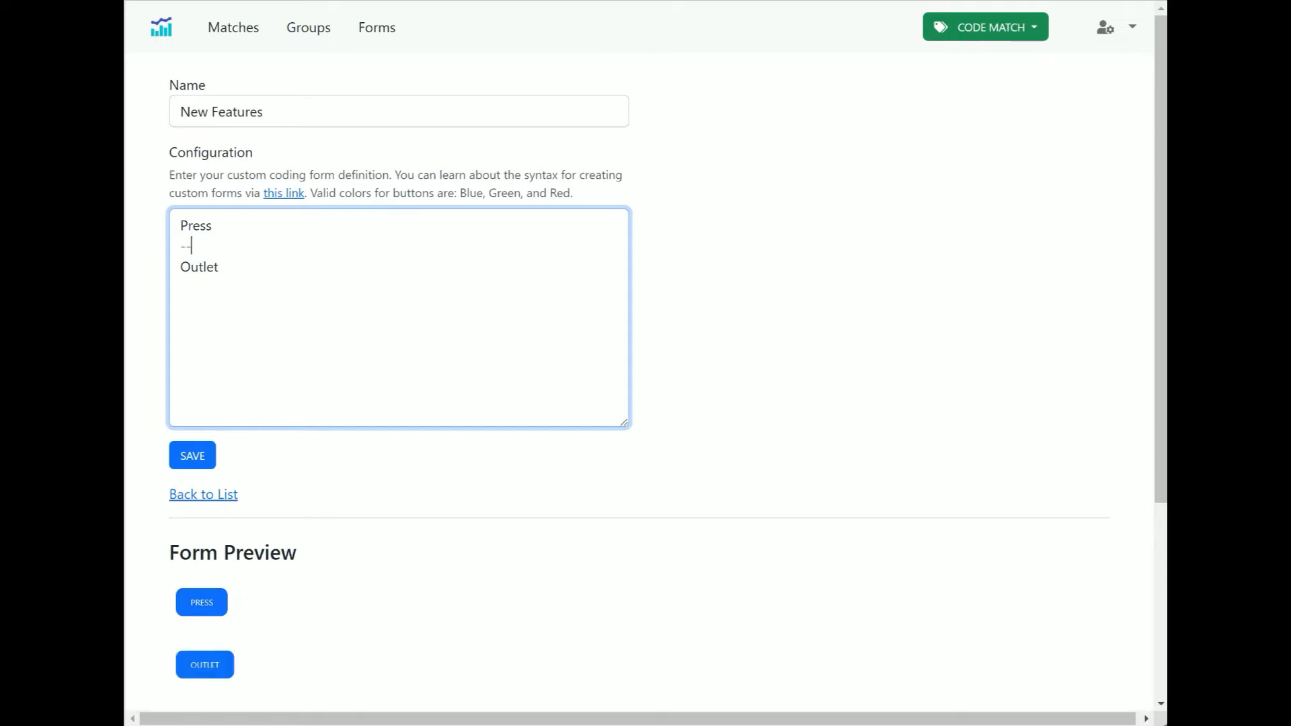
key("shift+Home")
left_click_drag(214, 241, 173, 253)
key("Delete")
key("Delete")
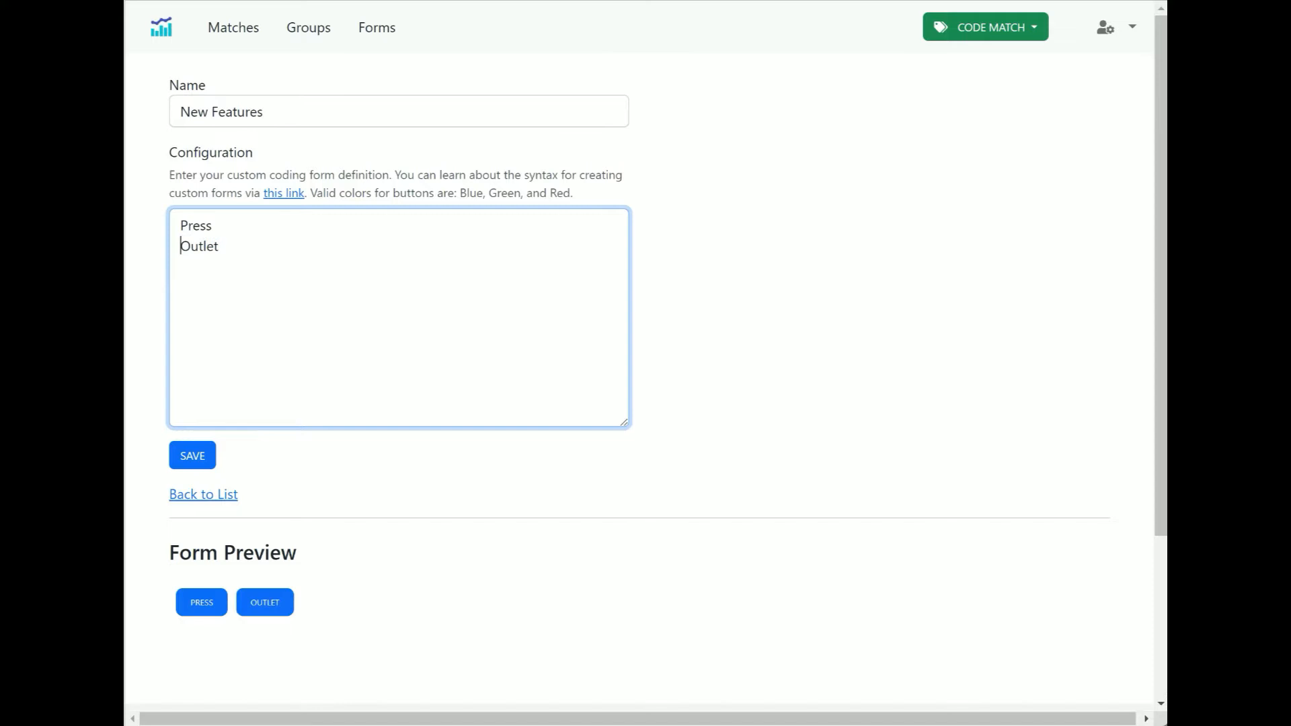
Try a | column separator between Press and Outlet, then delete it again
key("Return")
type("|")
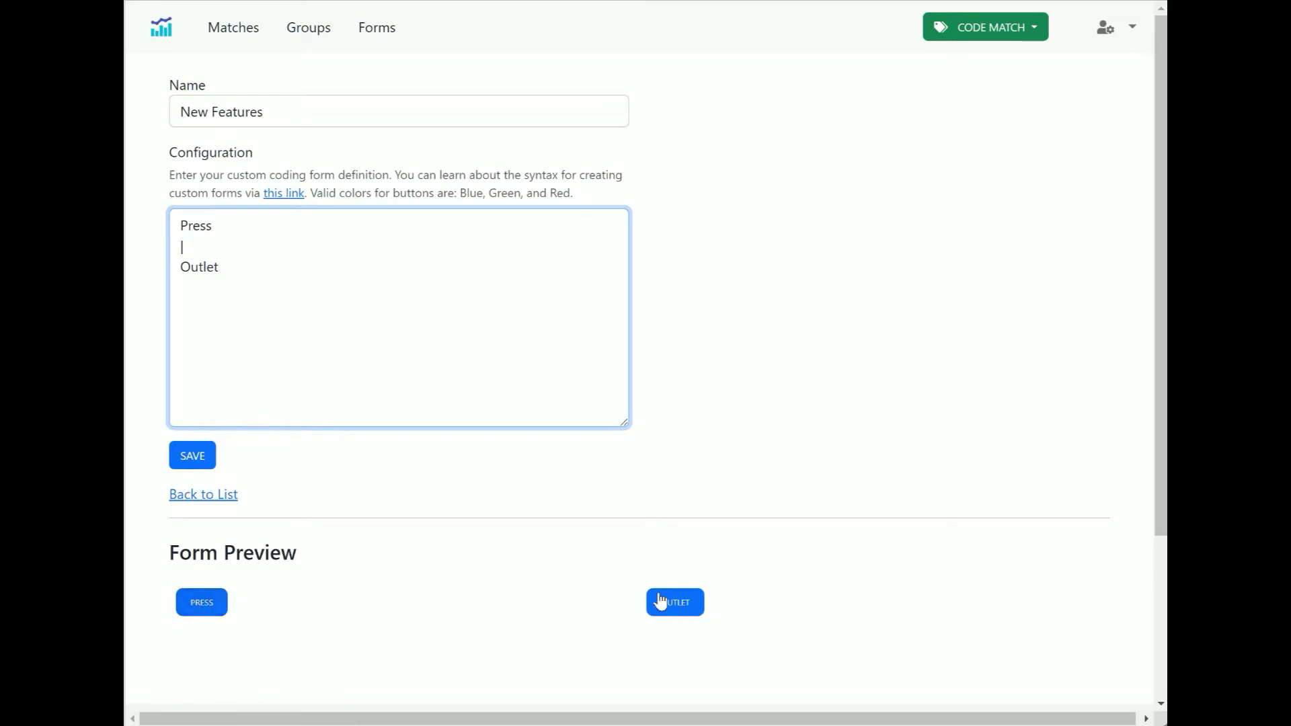
left_click_drag(185, 247, 161, 246)
key("BackSpace")
key("Delete")
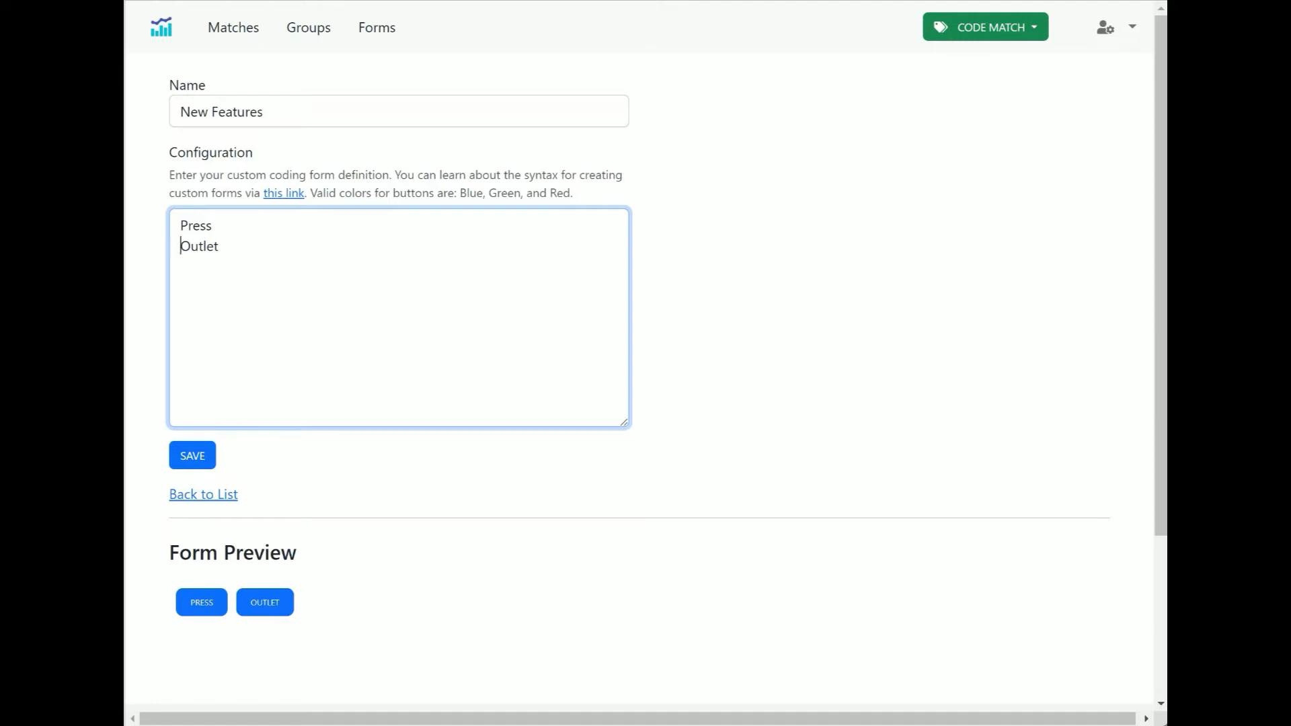
Add a | column separator on a new line after Outlet
key("End")
key("Return")
type("I")
double_click(195, 226)
left_click(190, 245)
double_click(220, 246)
left_click(191, 246)
Add a compound button #(Press) on the line after the column separator
left_click(180, 286)
type("#")
type("0")
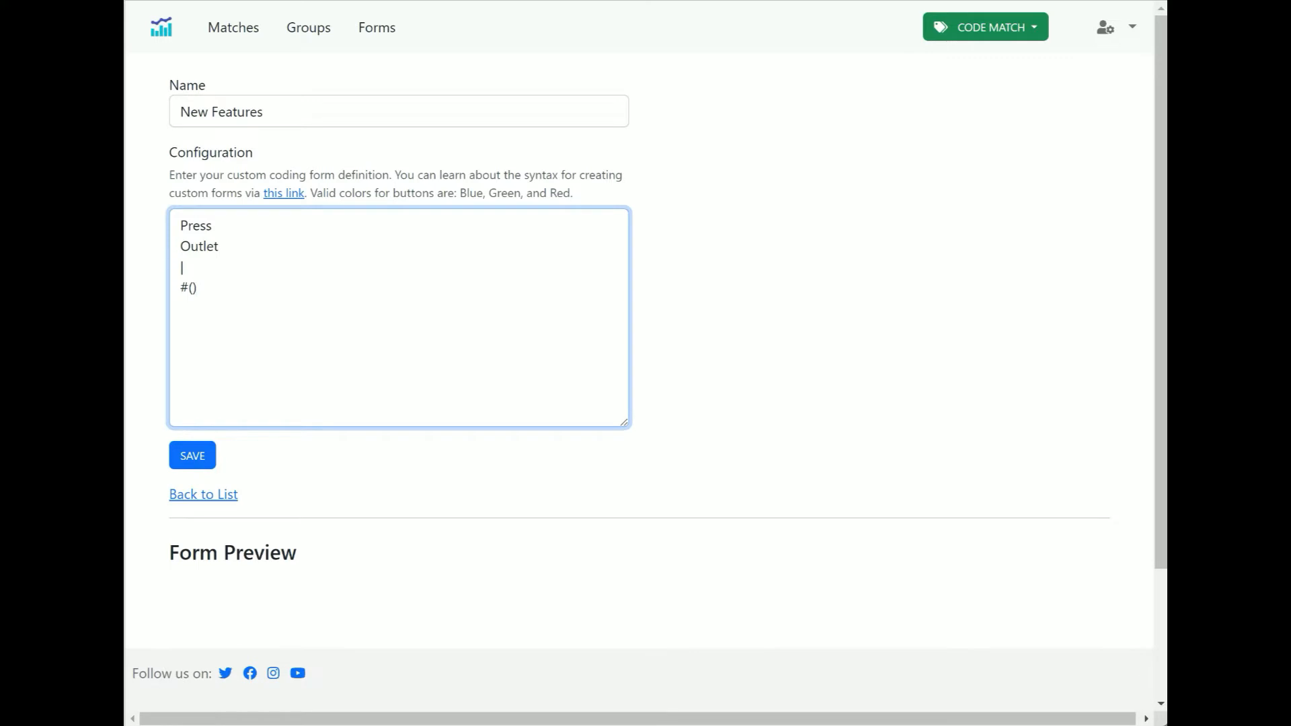
type("Press")
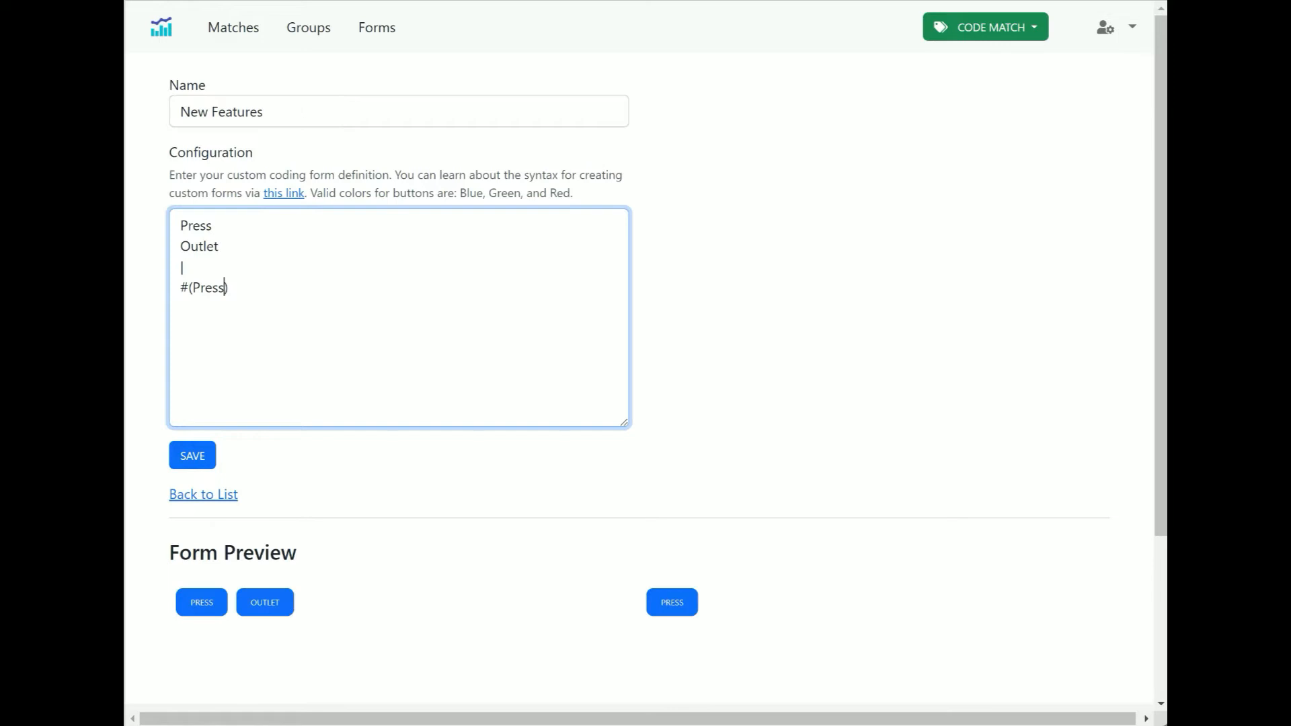
Rewrite the compound button with the named parameter syntax as #(name: Special)
key("ctrl+Left")
type("name:")
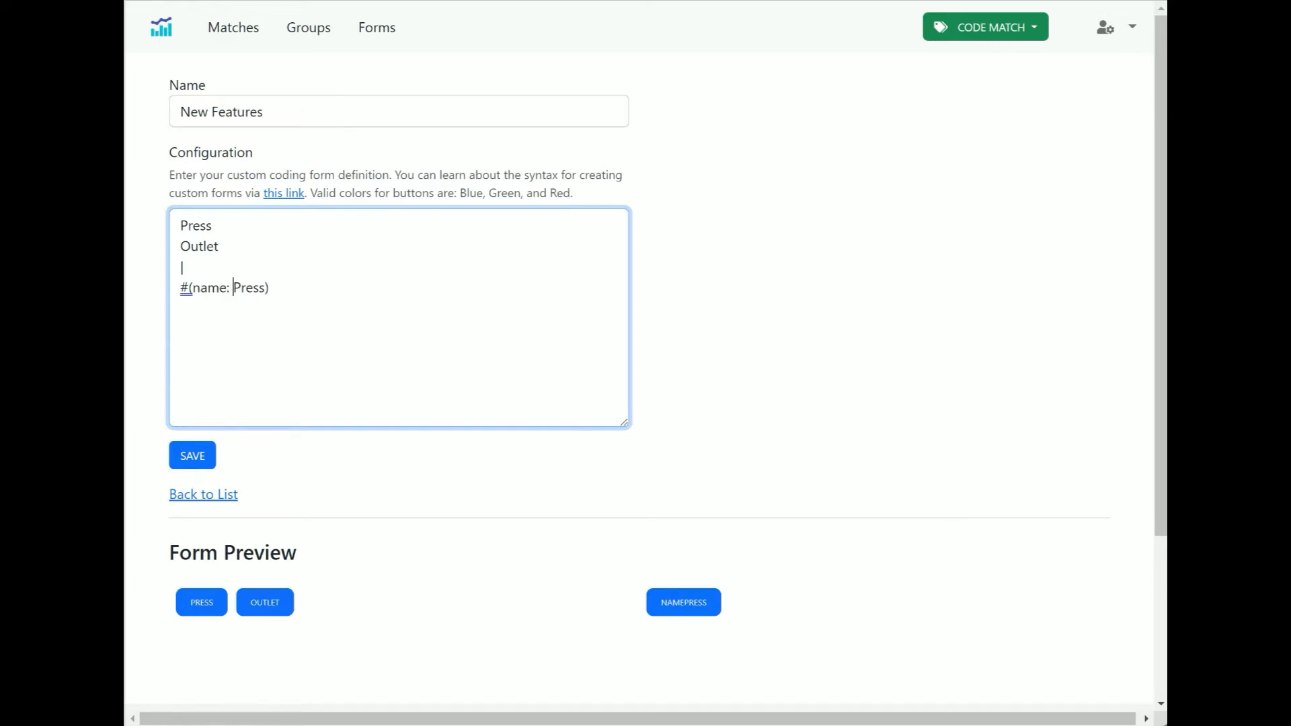
key("ctrl+Right")
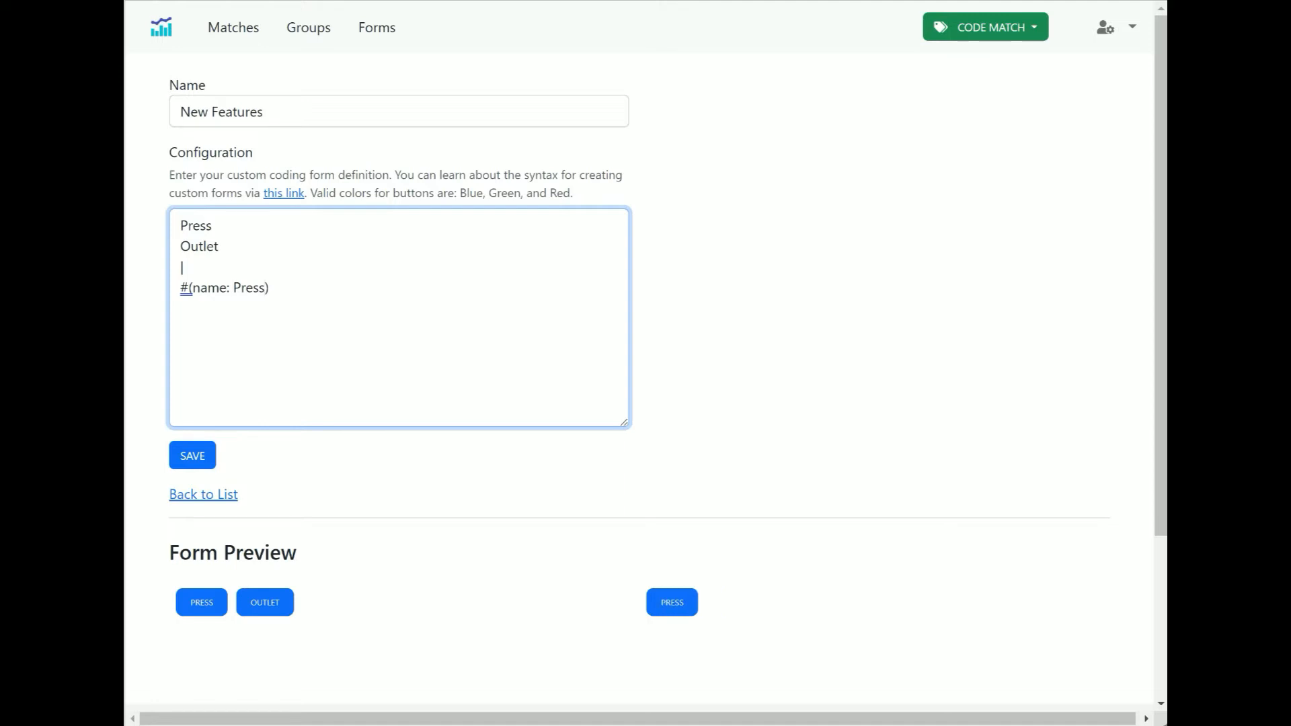
key("ctrl+shift+Left")
type("Special")
Review the compound button line and its name parameter in the configuration
key("Home")
key("shift+Right")
key("shift+Right")
key("shift+Right")
key("shift+Right")
key("shift+Right")
key("shift+Right")
key("shift+Right")
key("shift+Right")
key("shift+Right")
key("shift+Right")
key("shift+Right")
key("shift+Right")
key("shift+Right")
key("shift+Right")
key("shift+Right")
key("shift+Right")
left_click(262, 287)
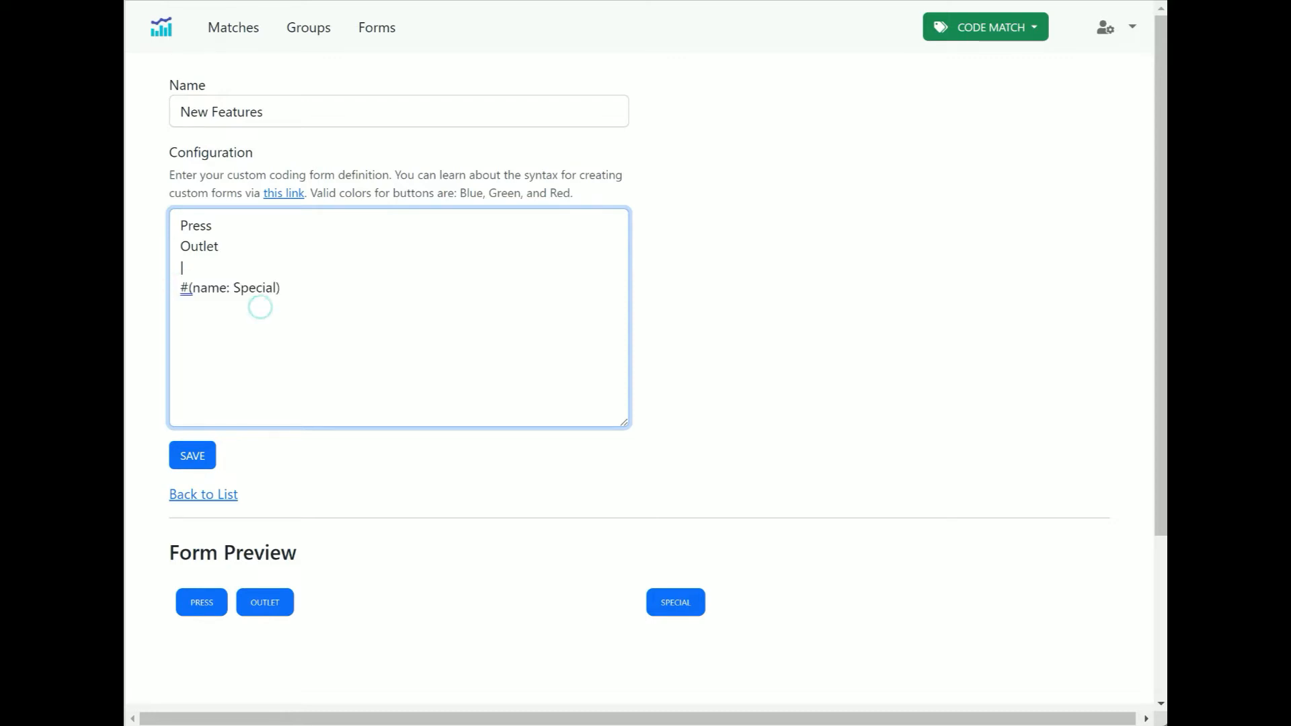
left_click_drag(193, 288, 233, 288)
double_click(247, 288)
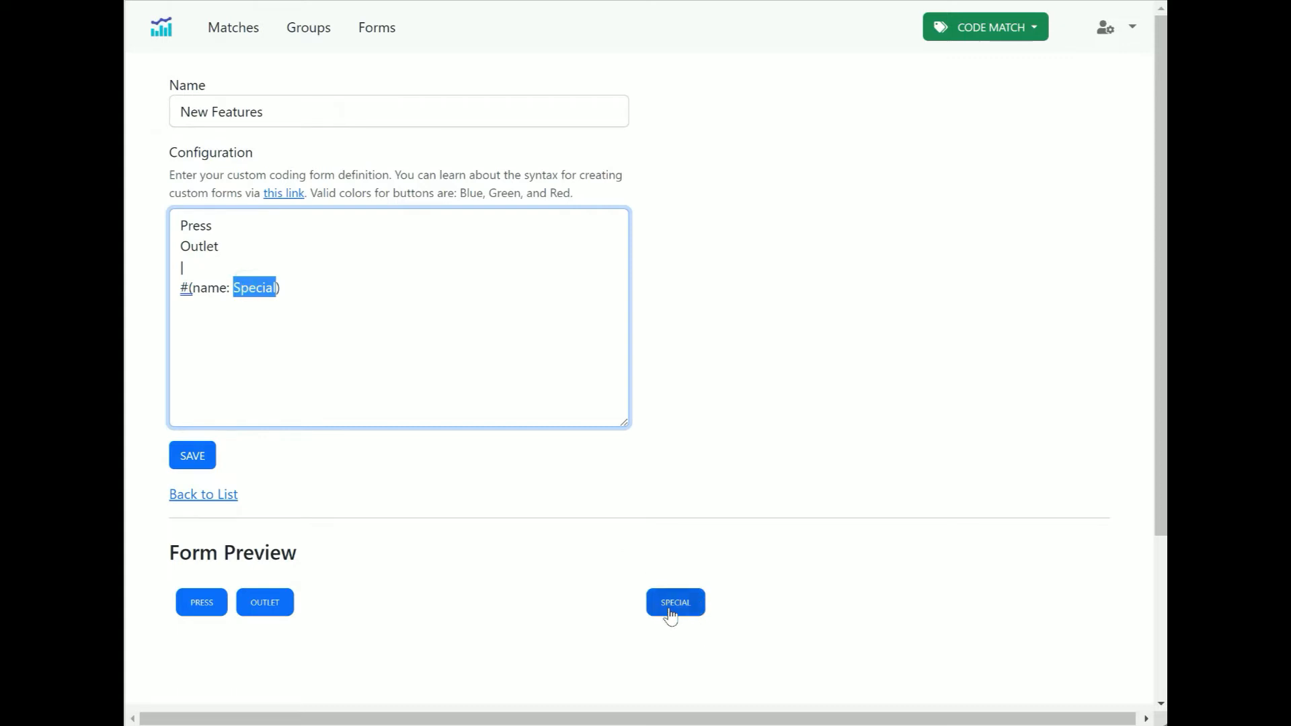
left_click_drag(300, 288, 179, 288)
left_click(253, 313)
left_click_drag(230, 225, 179, 225)
left_click(276, 287)
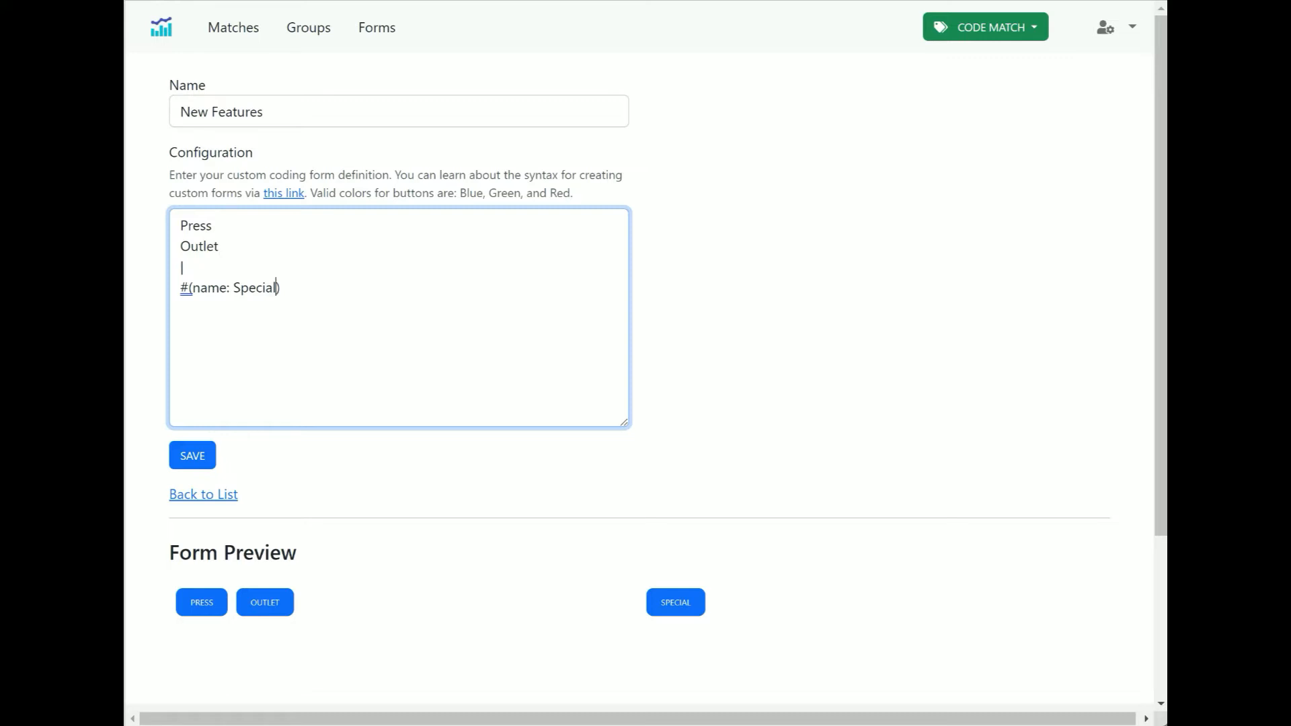
Add a color parameter to the Special compound button, making it #(name: Special, color: Red)
type(", color")
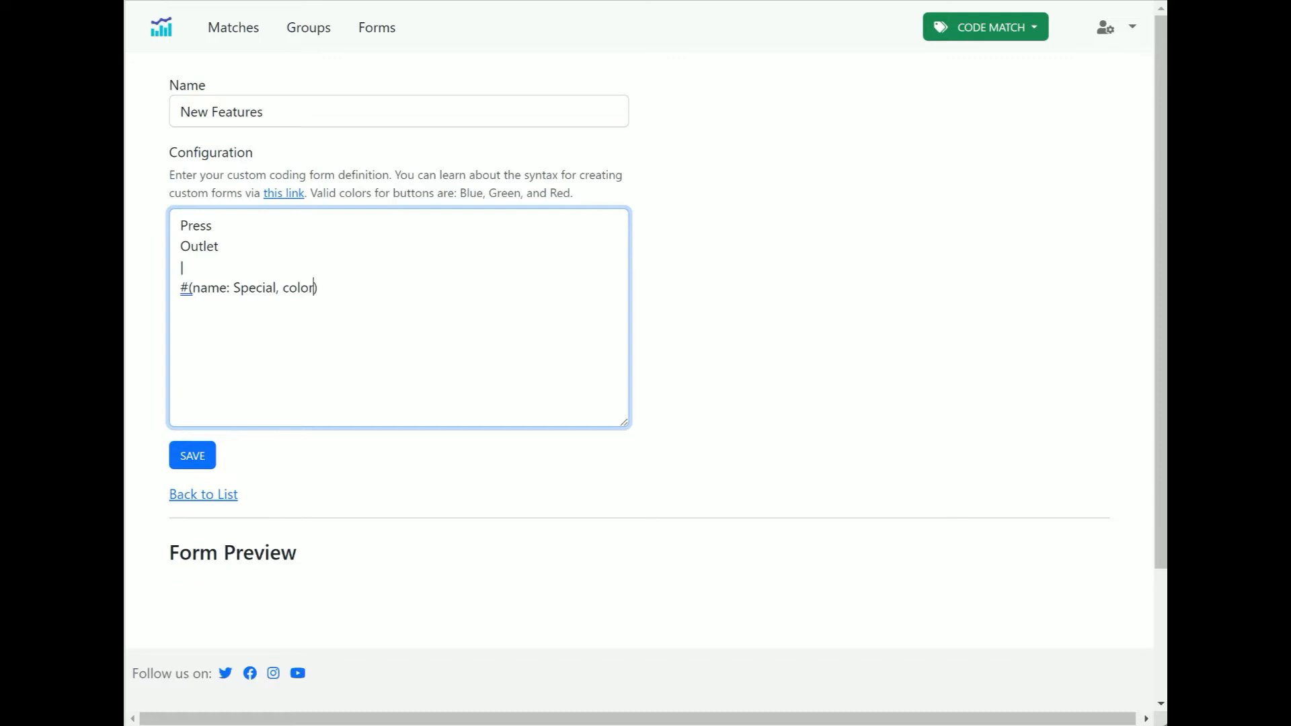
type(": Red")
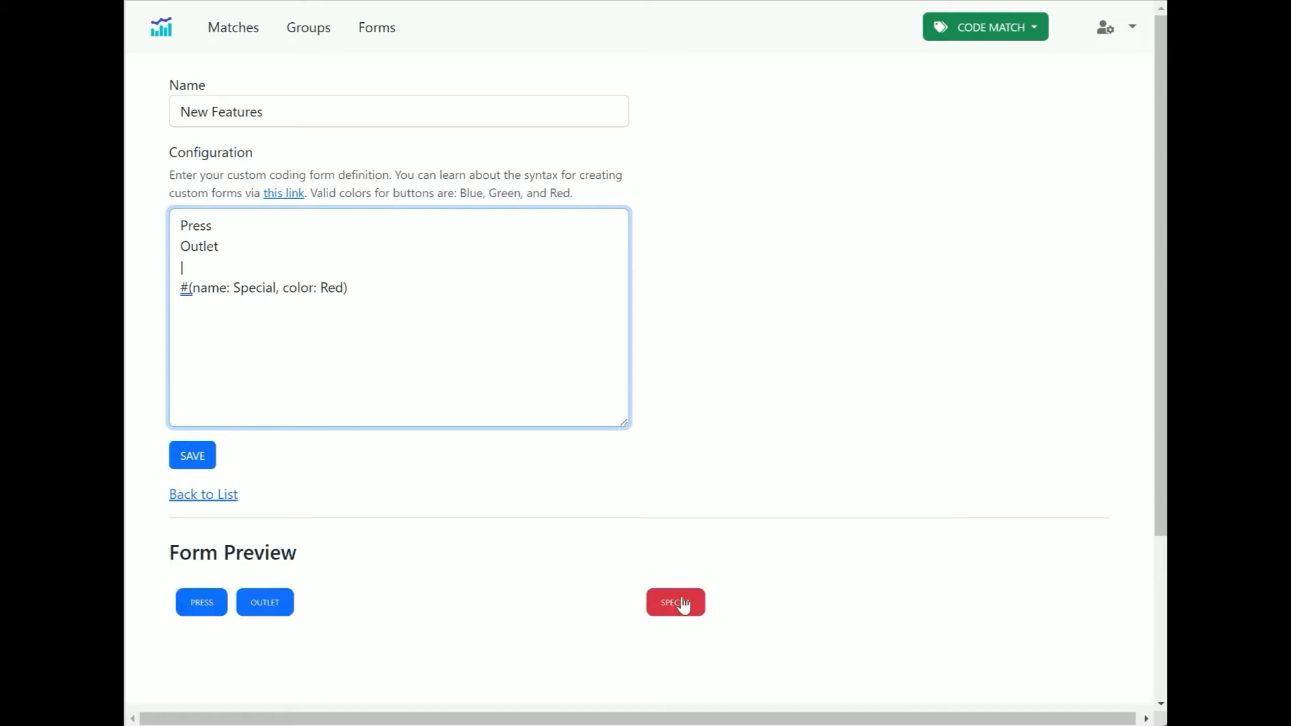
scroll(861, 429, "down", 2)
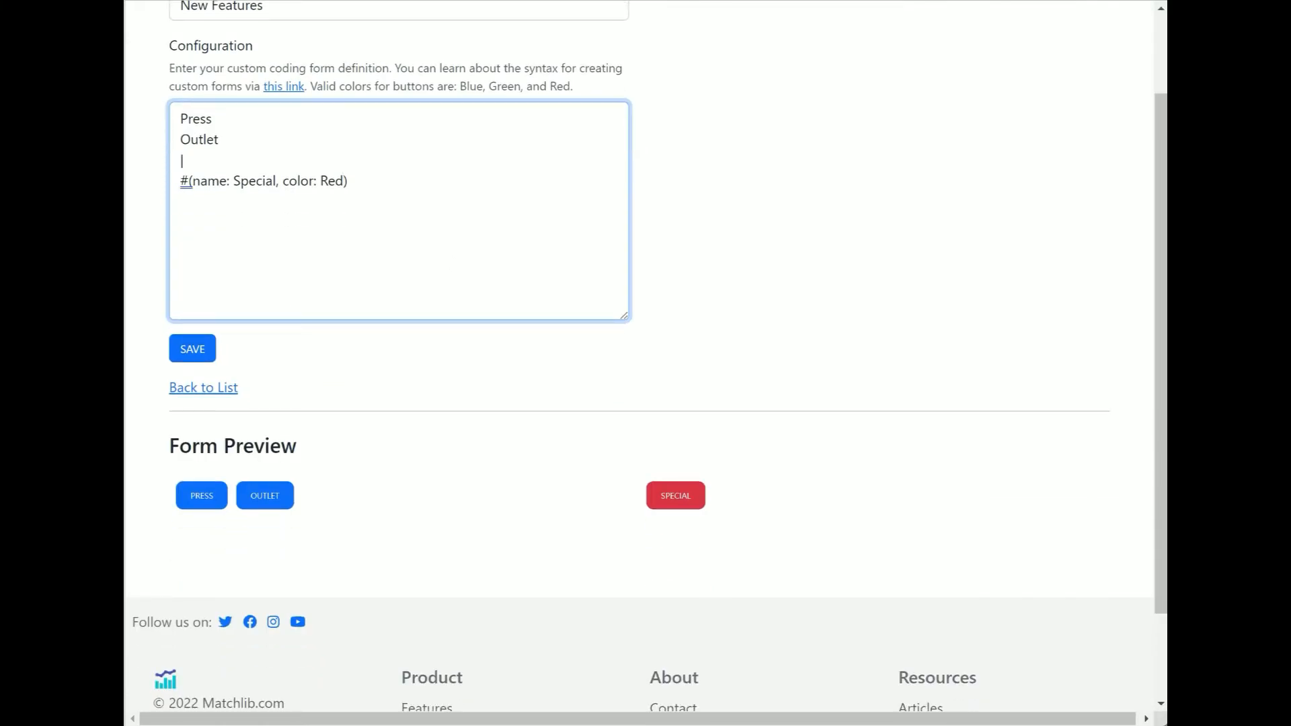
Add a -- row separator on a new line after the Special compound button
left_click_drag(356, 180, 180, 180)
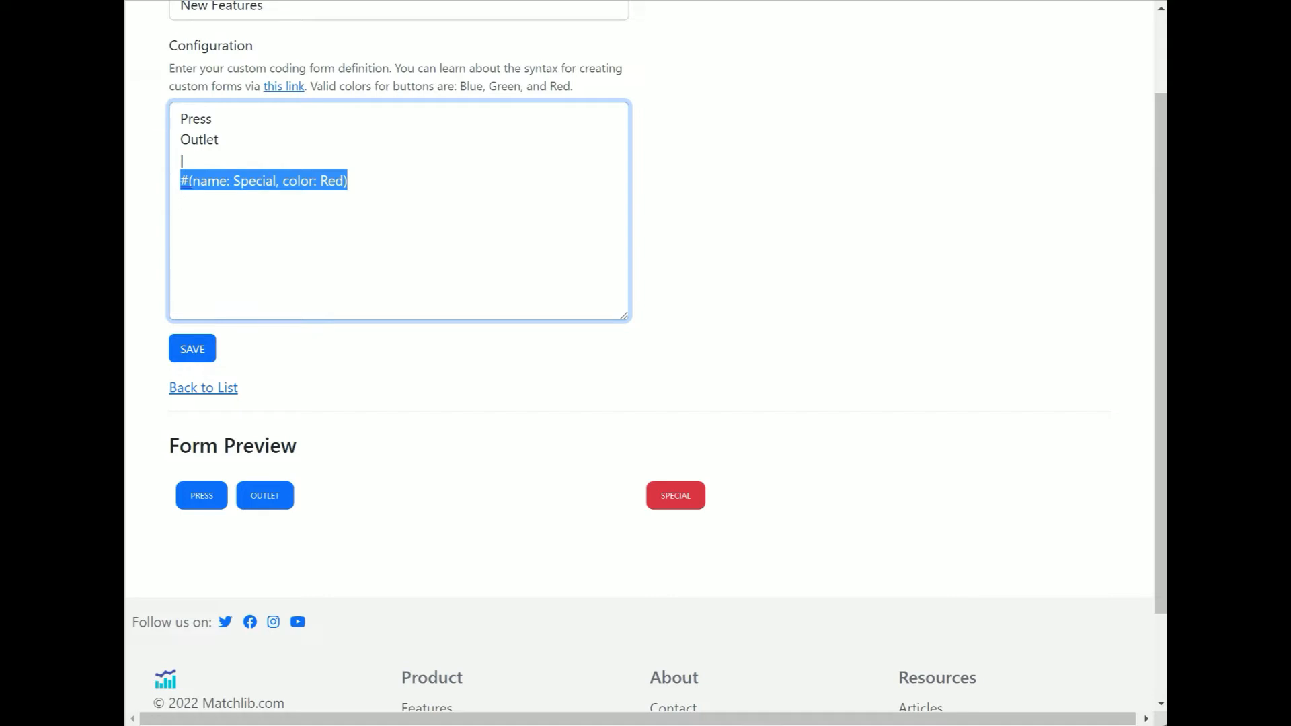
left_click(392, 178)
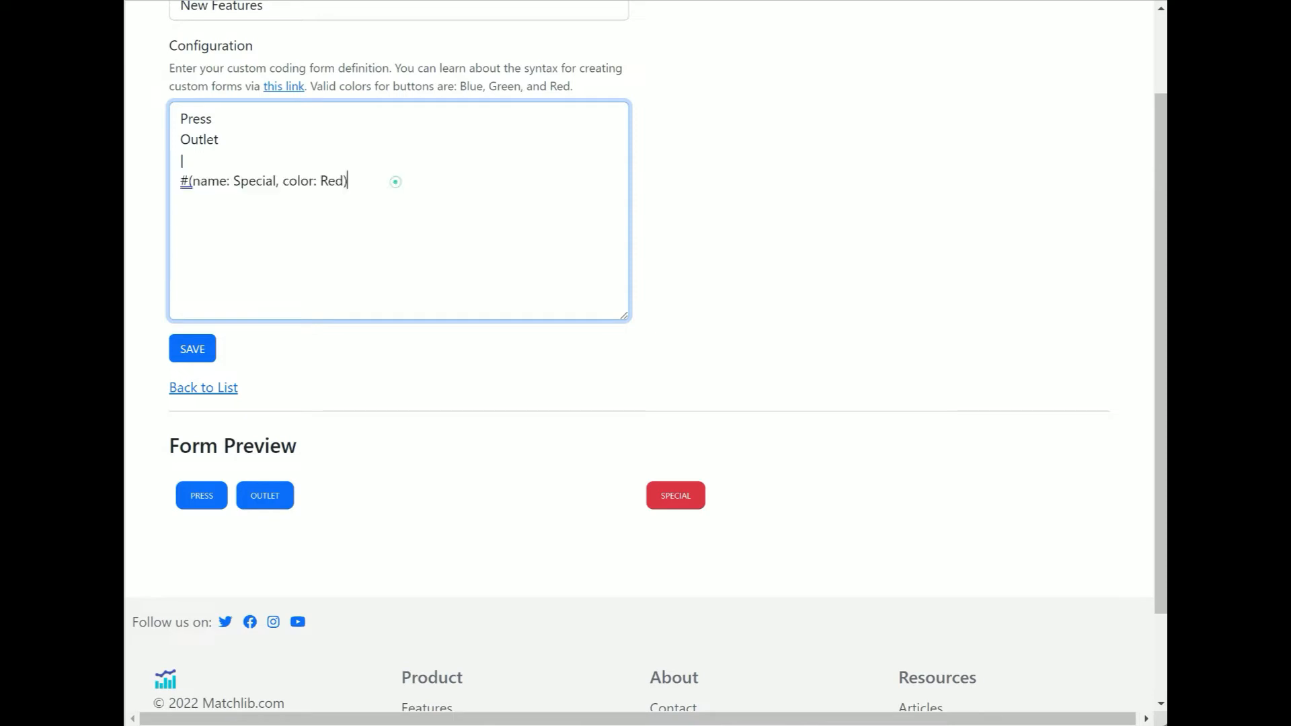
left_click(176, 118, "shift")
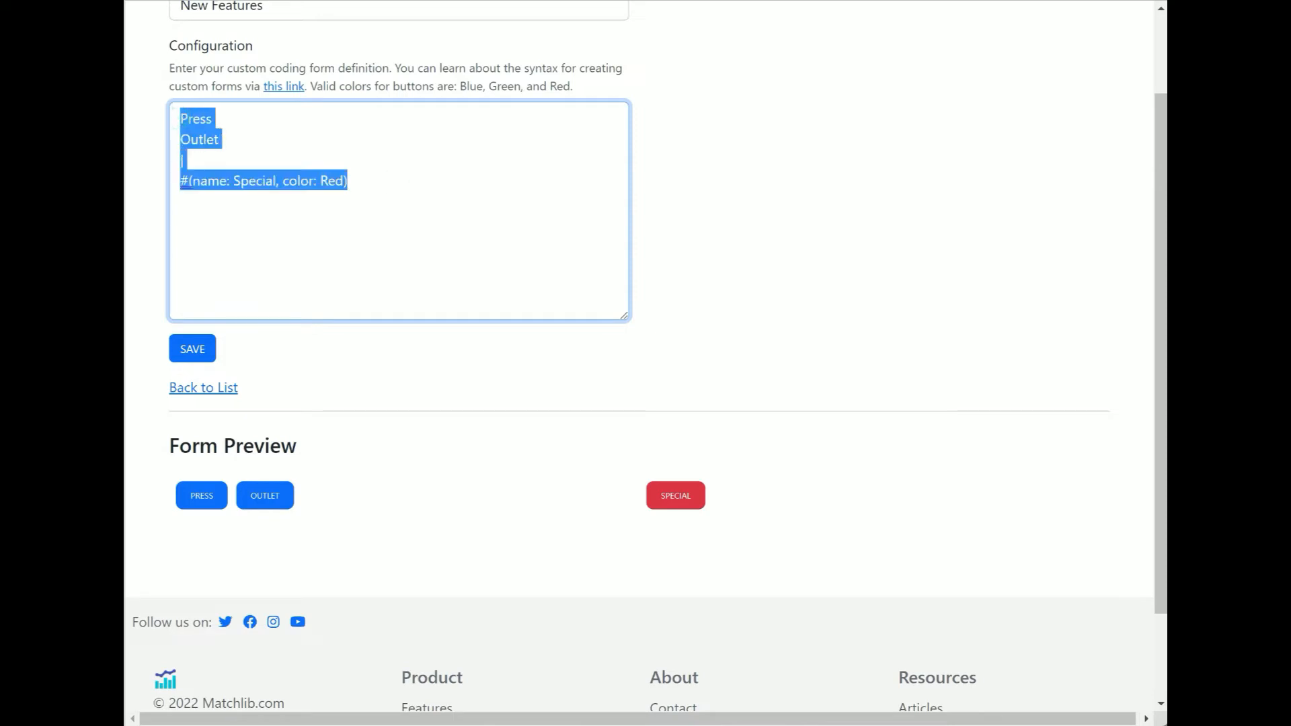
left_click(302, 141)
left_click_drag(379, 177, 179, 180)
left_click(236, 179)
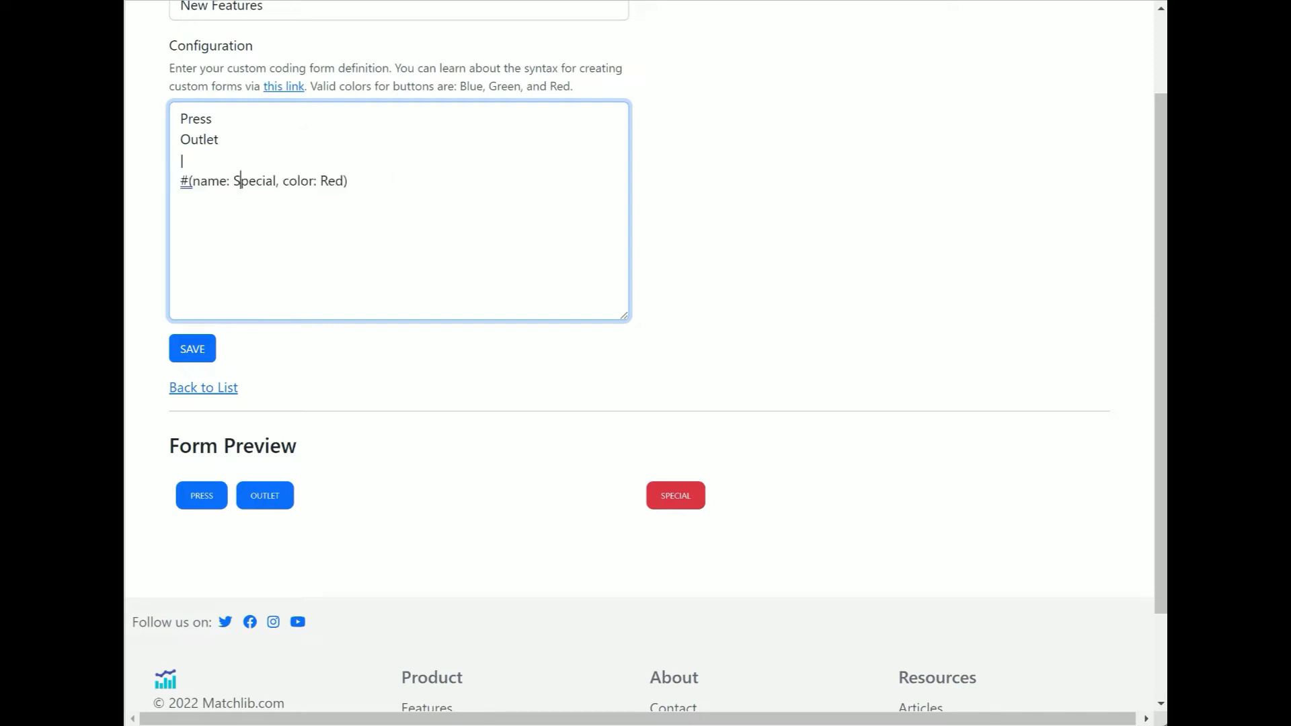
left_click(182, 159)
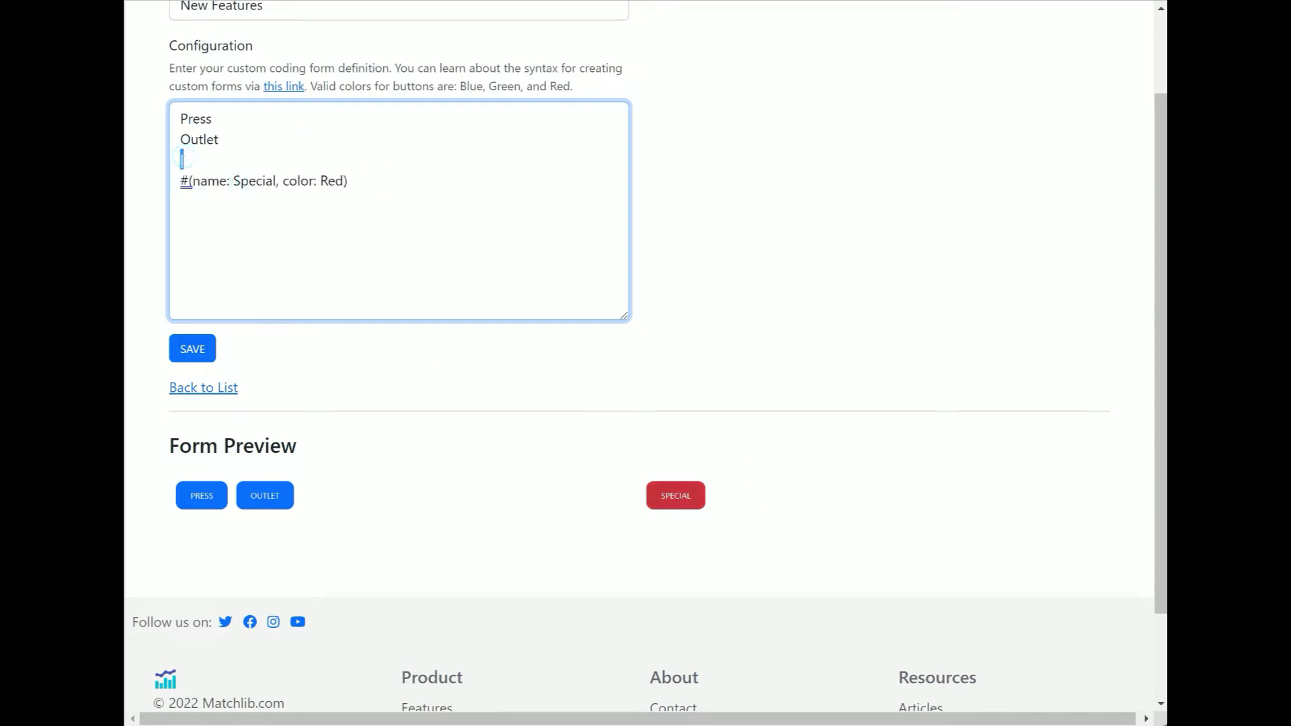
left_click(371, 185)
key("Return")
type("-- ")
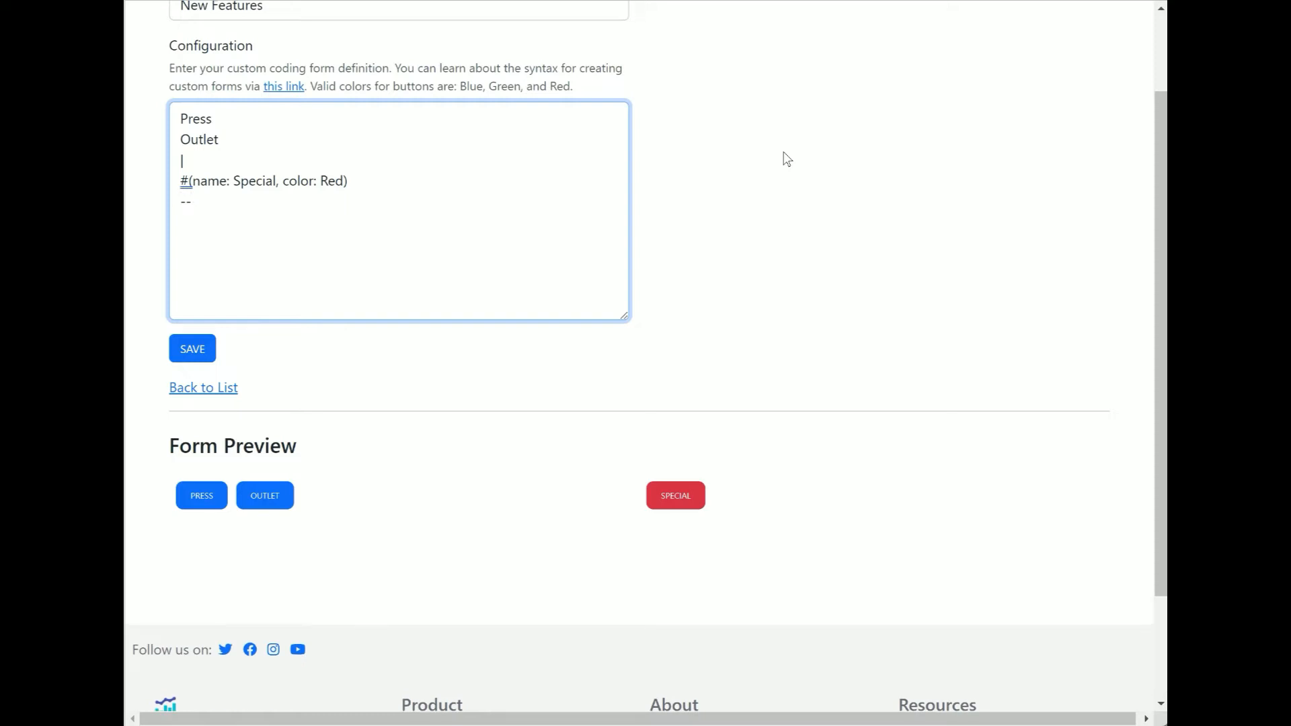
type("Goal For")
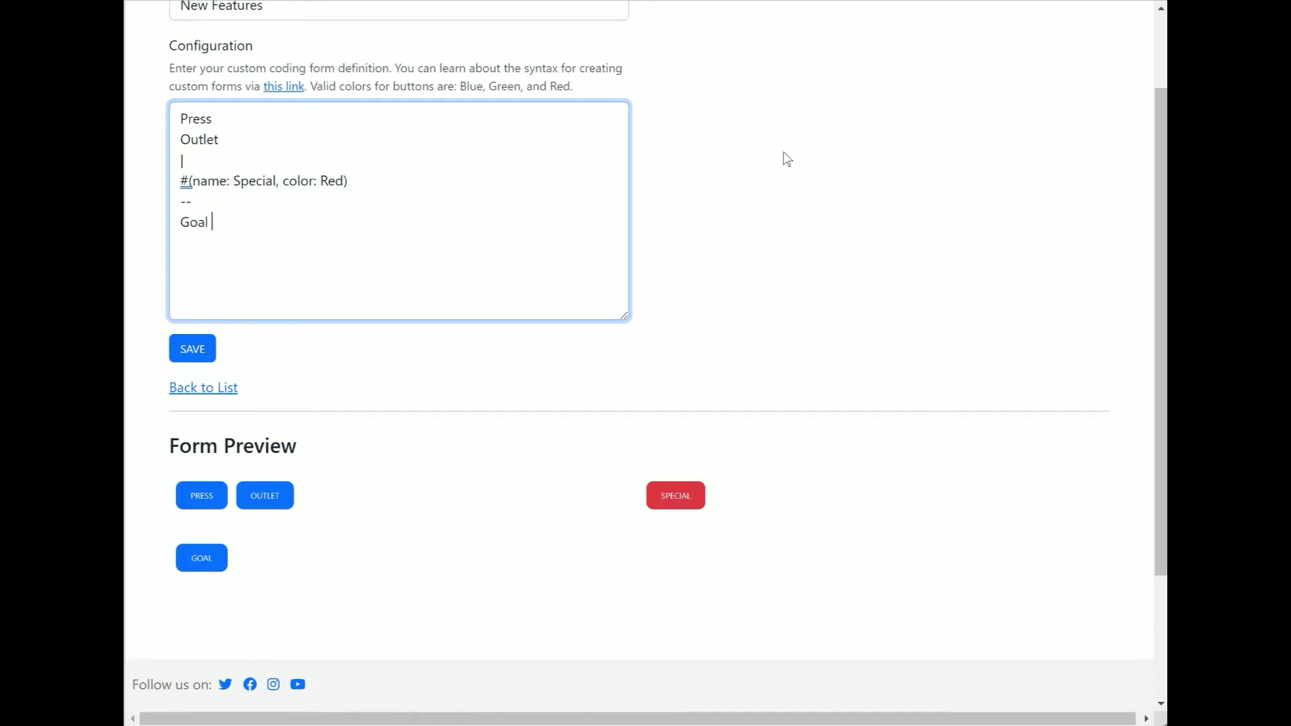
Add Goal For and Goal Ag buttons on separate lines below the row separator
key("Return")
type("Goal Ag")
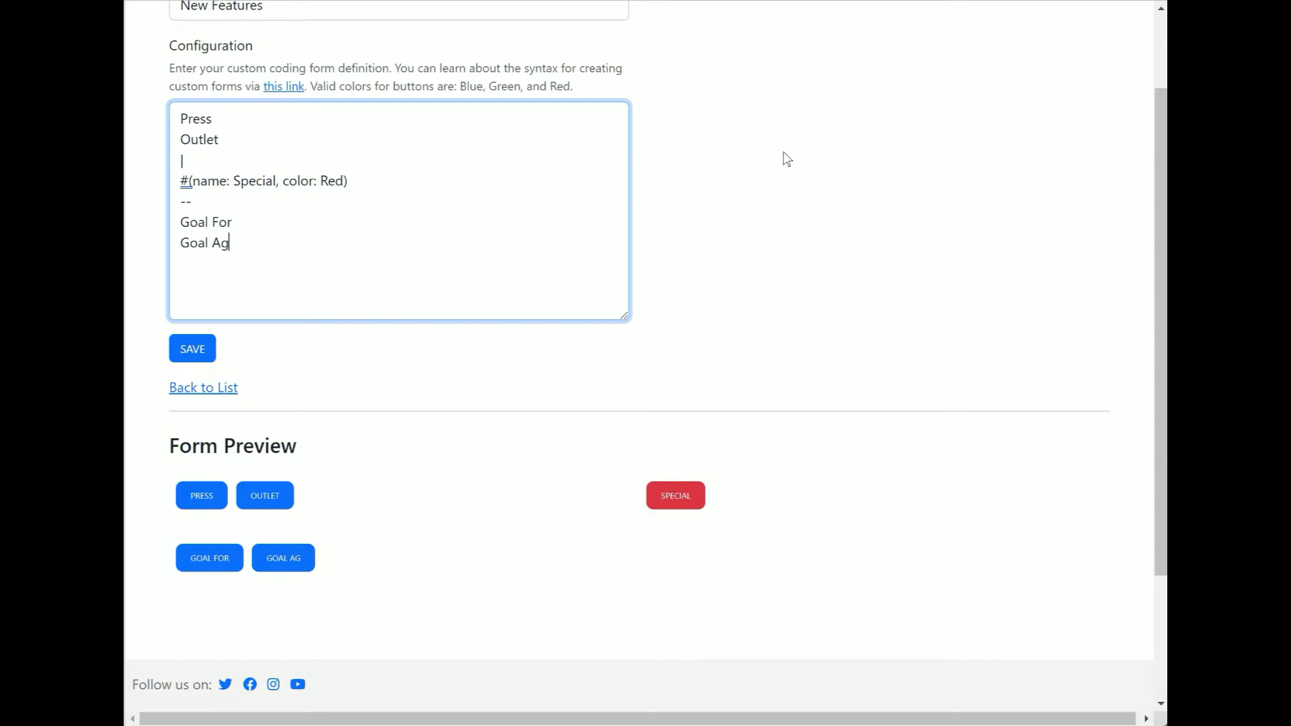
Add a | column separator on a new line after Goal Ag and enlarge the configuration box
key("Return")
type("|")
key("Return")
left_click_drag(622, 316, 623, 354)
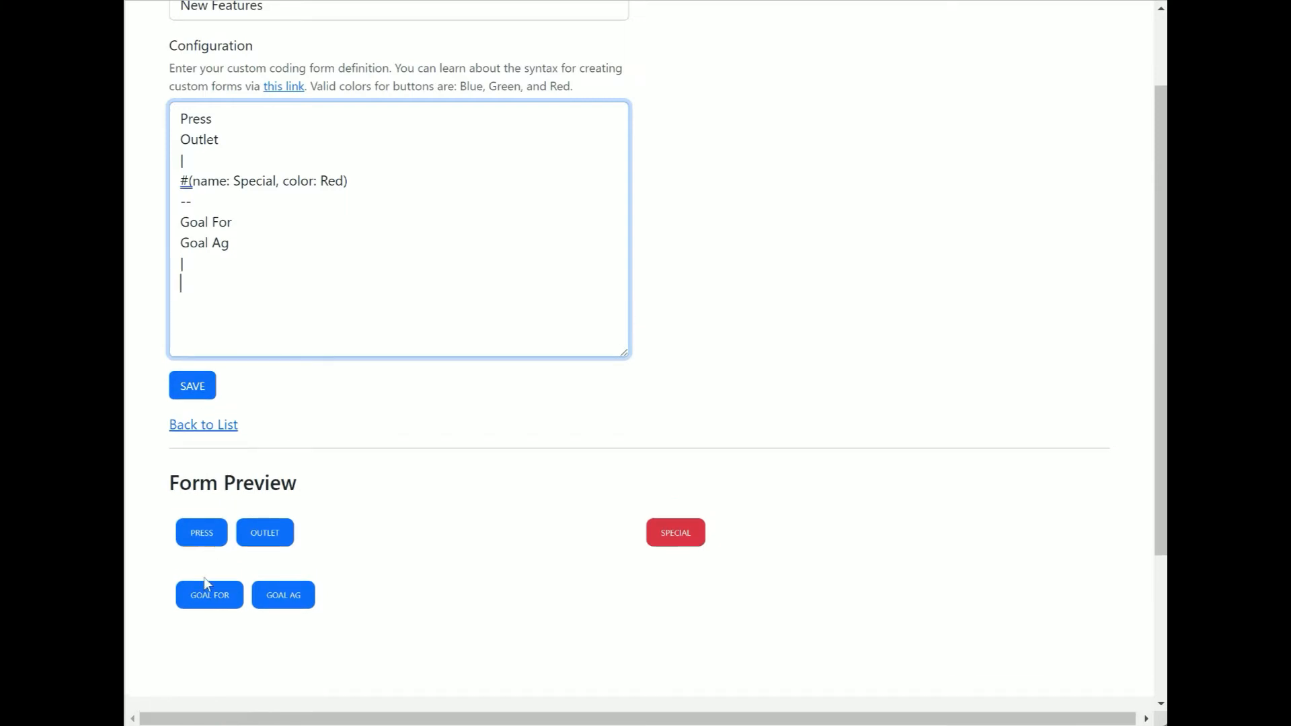
left_click(206, 596)
Add a compound button #(name: Field, type: Label) after the column separator
type("#()")
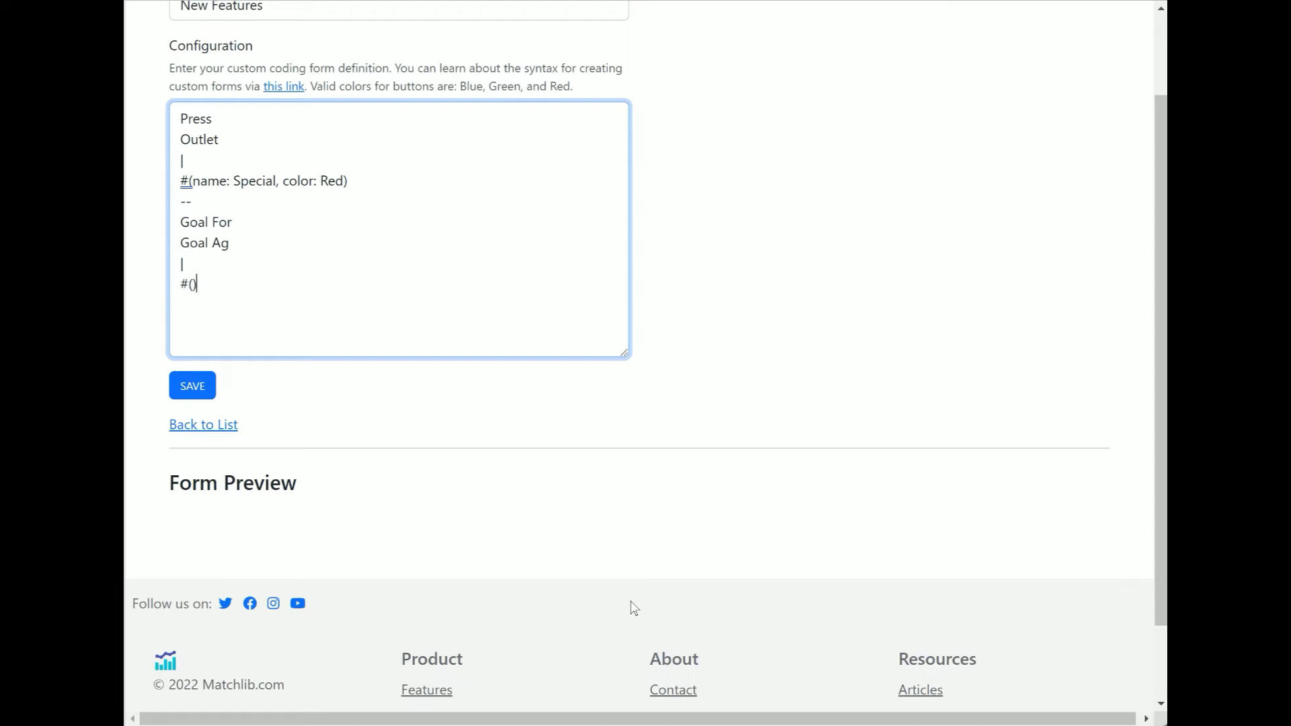
type("name:")
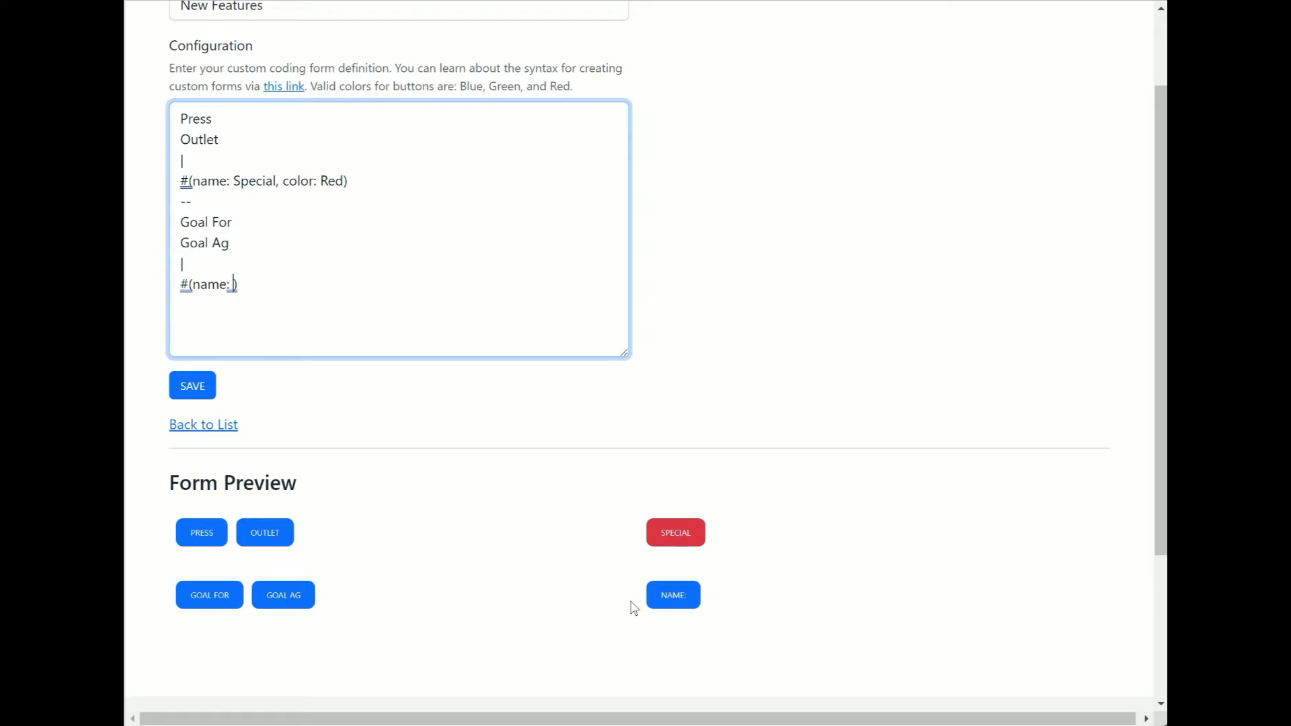
type("Field")
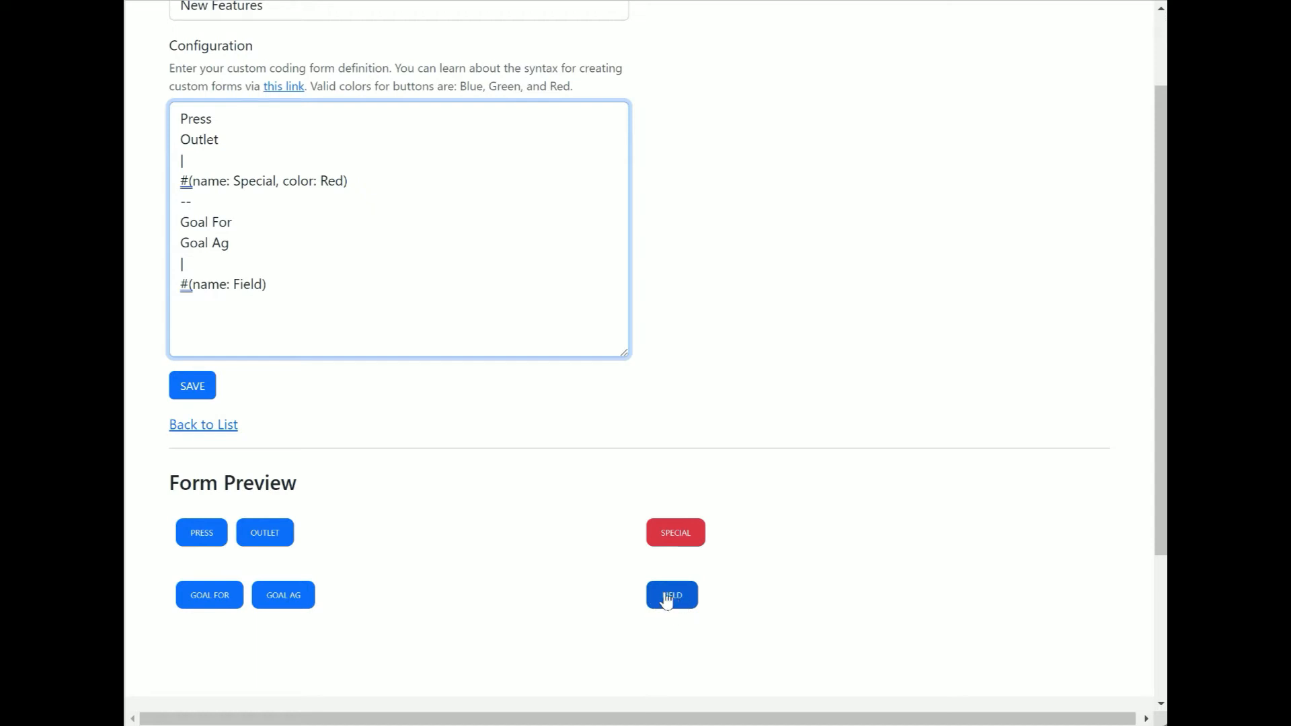
type(", type")
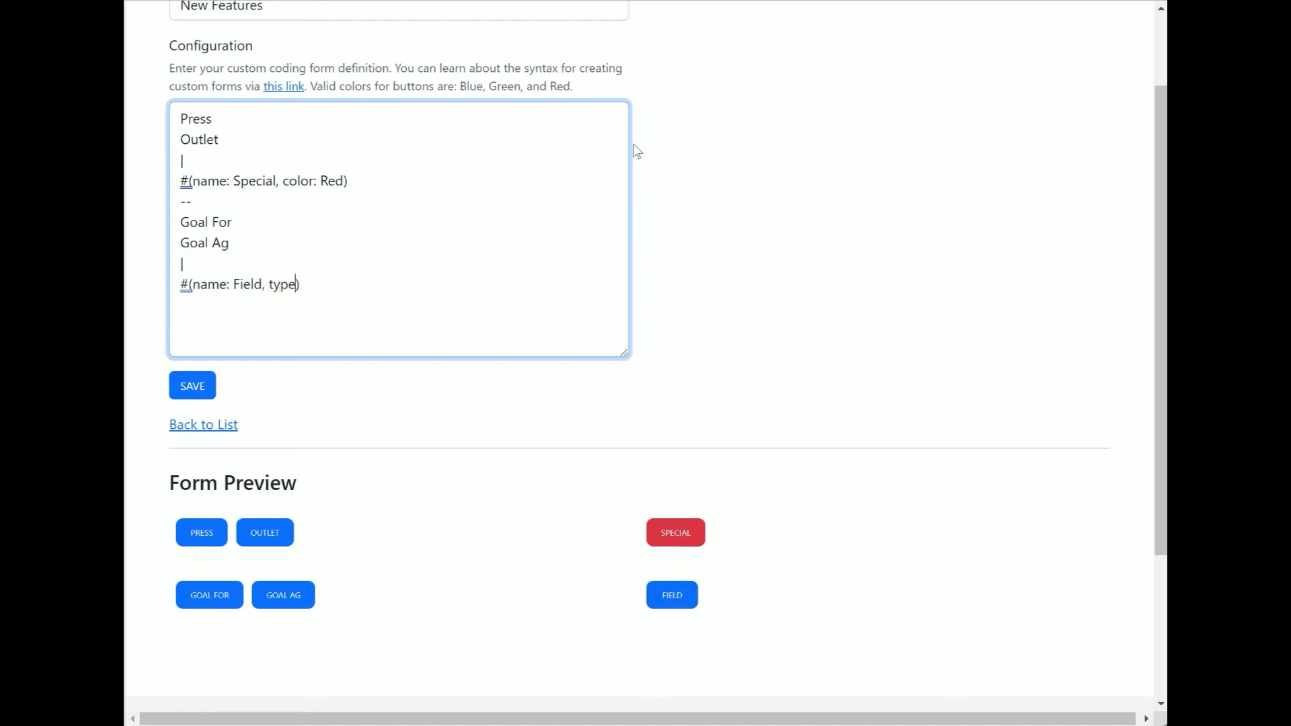
type(": Label")
left_click(339, 283)
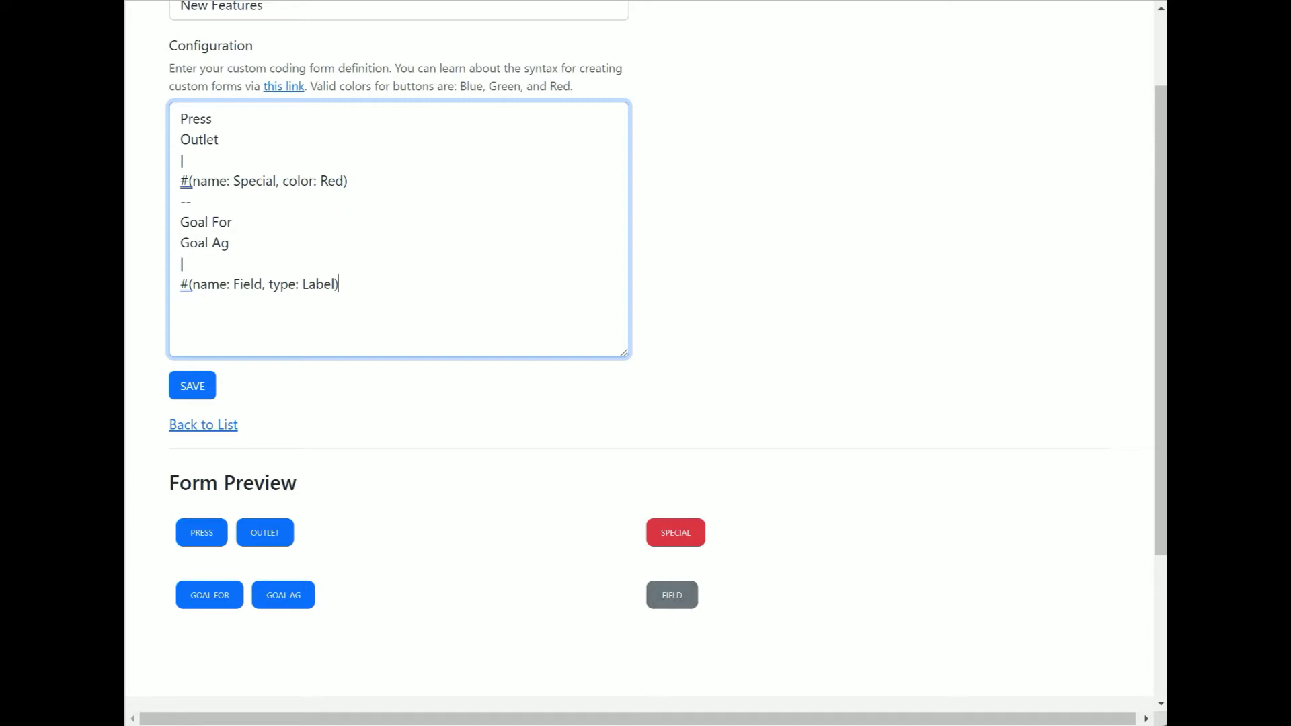
Duplicate the Field label line three times on the lines below it
triple_click(372, 280)
key("ctrl+c")
key("Right")
left_click(372, 283)
key("Return")
key("ctrl+v")
key("Return")
key("ctrl+v")
key("Return")
key("ctrl+v")
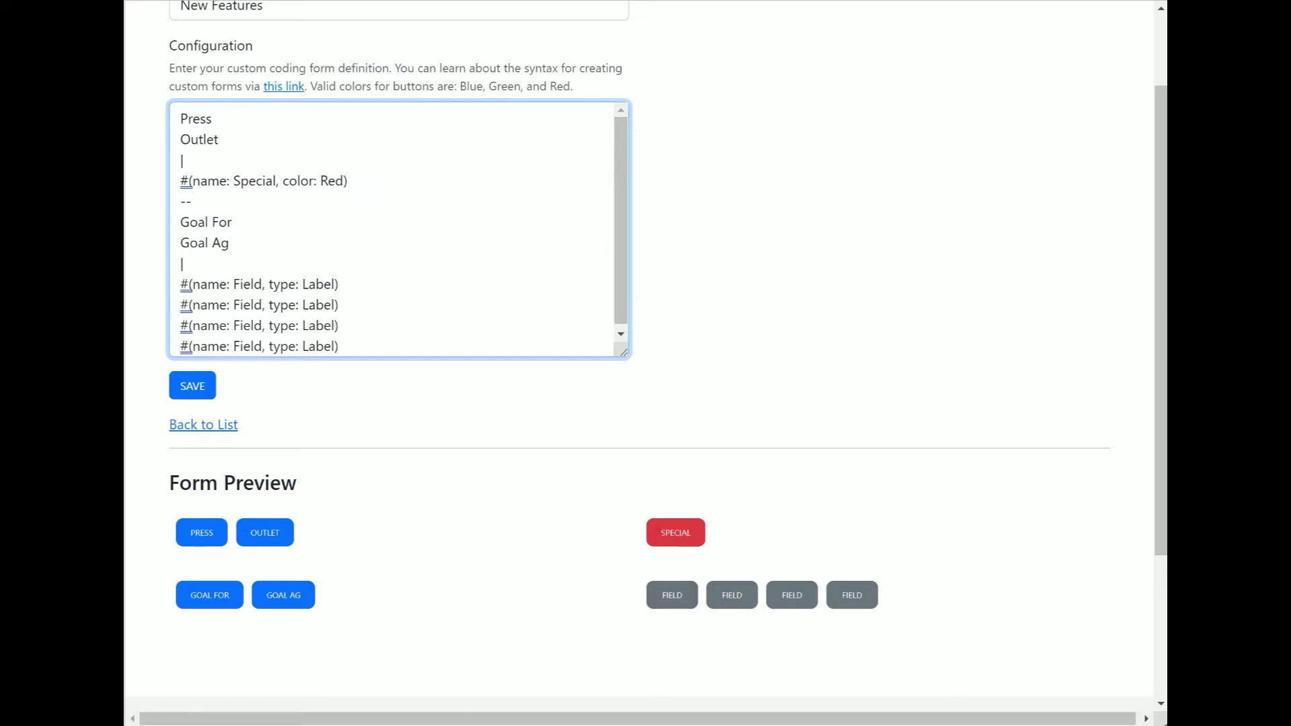
Rename the three copied labels to Corner, Flick and 1v1
double_click(247, 305)
type("Corner")
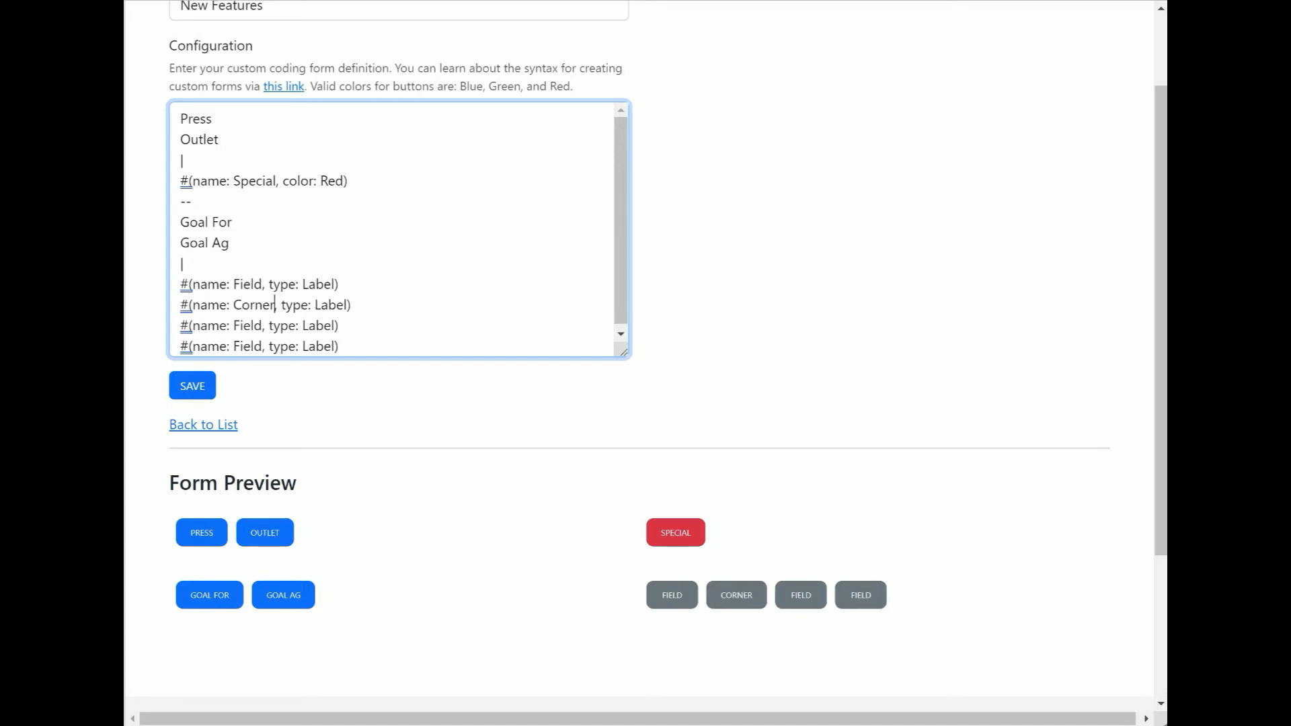
left_click_drag(234, 326, 262, 325)
type("Flick")
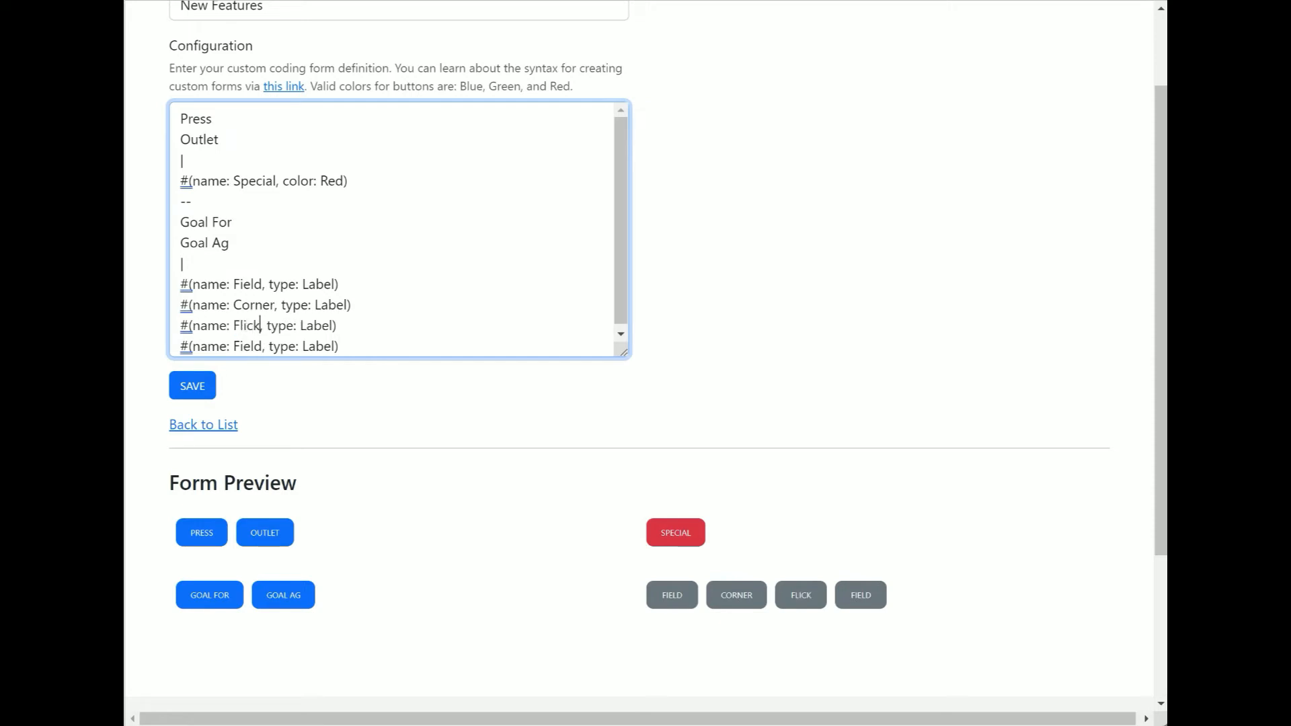
left_click_drag(234, 346, 251, 346)
type("1v1")
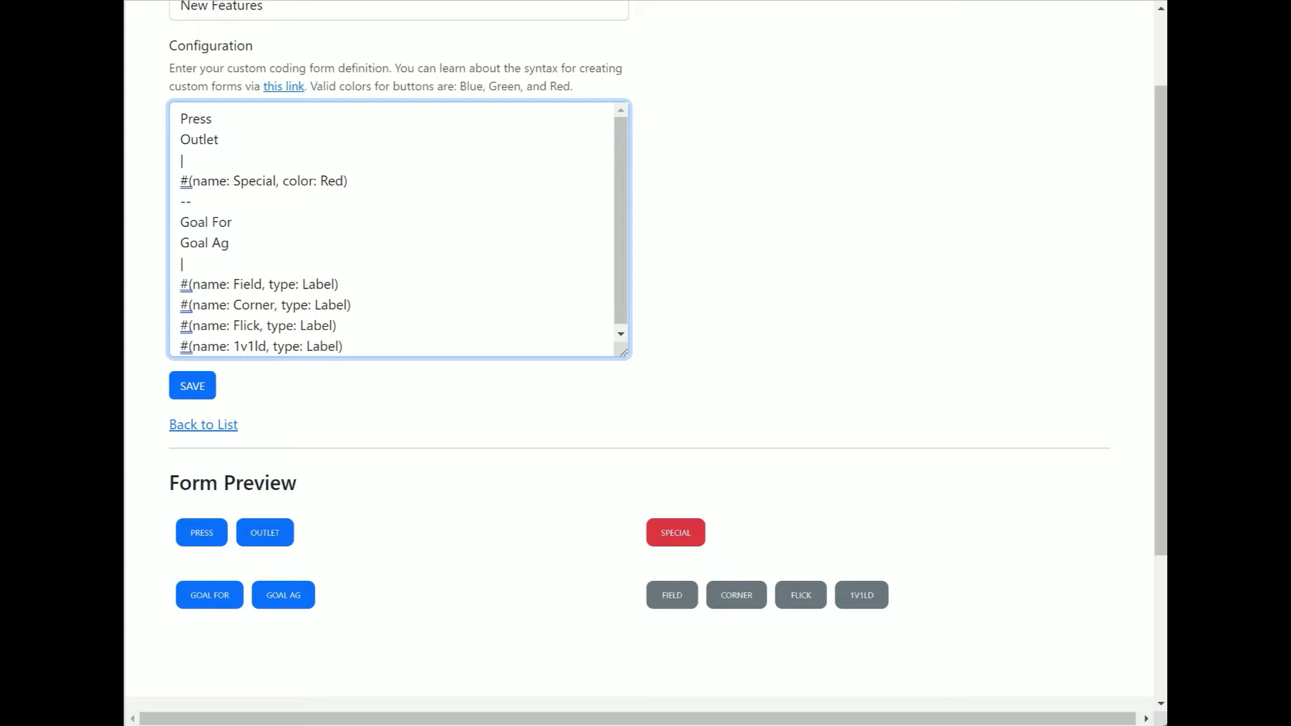
key("Delete")
key("Delete")
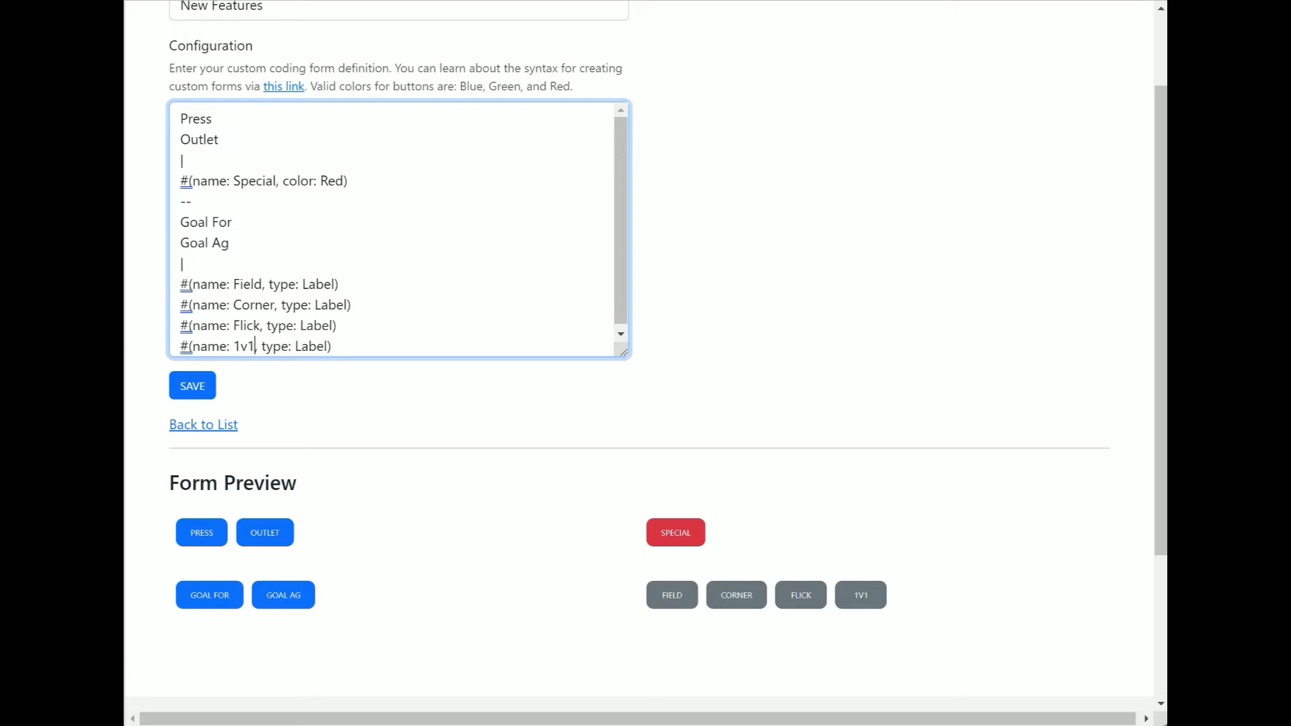
Add a -- row separator on a new line after the 1v1 label
scroll(398, 228, "down", 1)
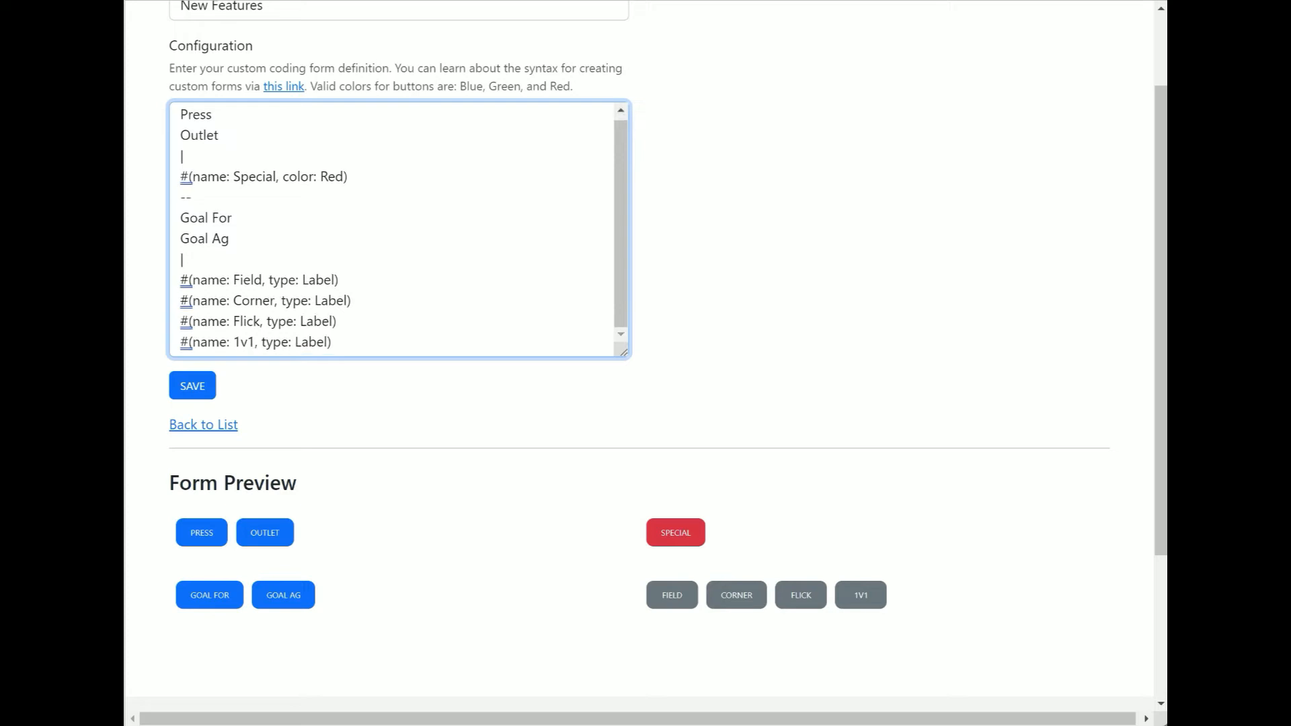
left_click(357, 343)
key("Return")
type("--")
key("Return")
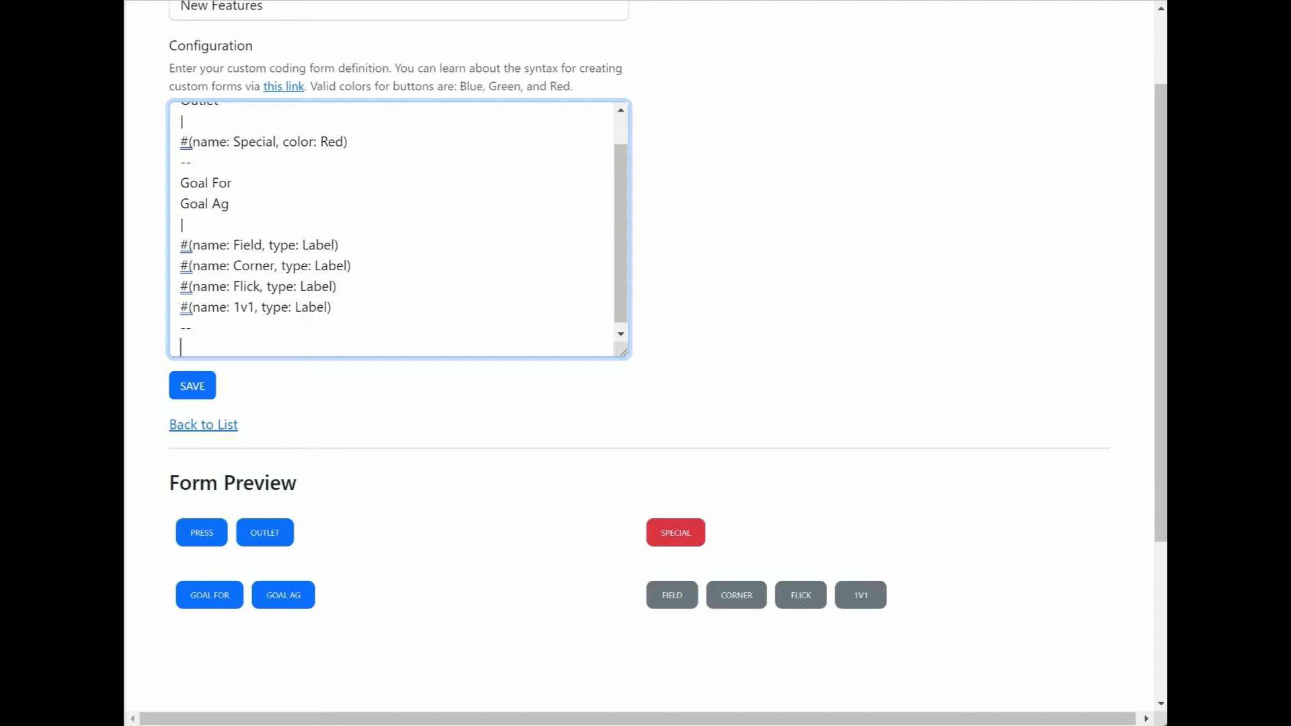
Add a compound button #(name: Possession For, type: switch) below the new row separator
type("#()")
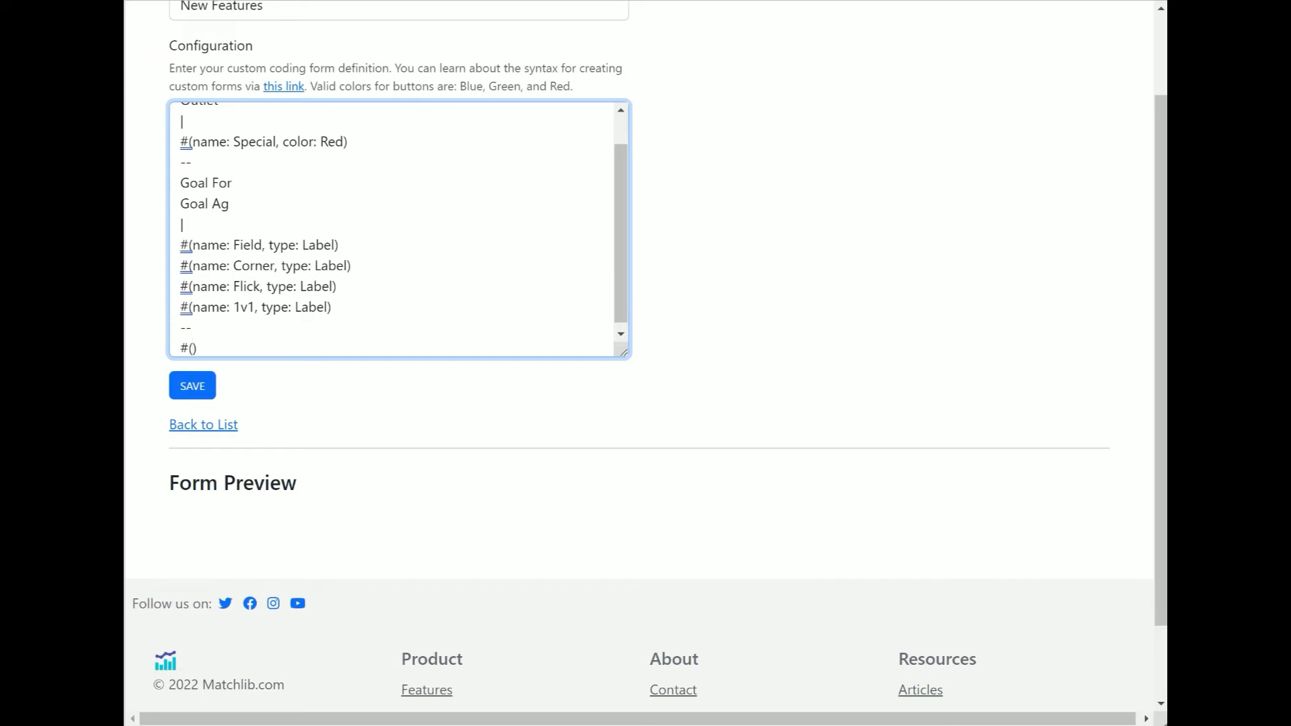
type("name: Possession For")
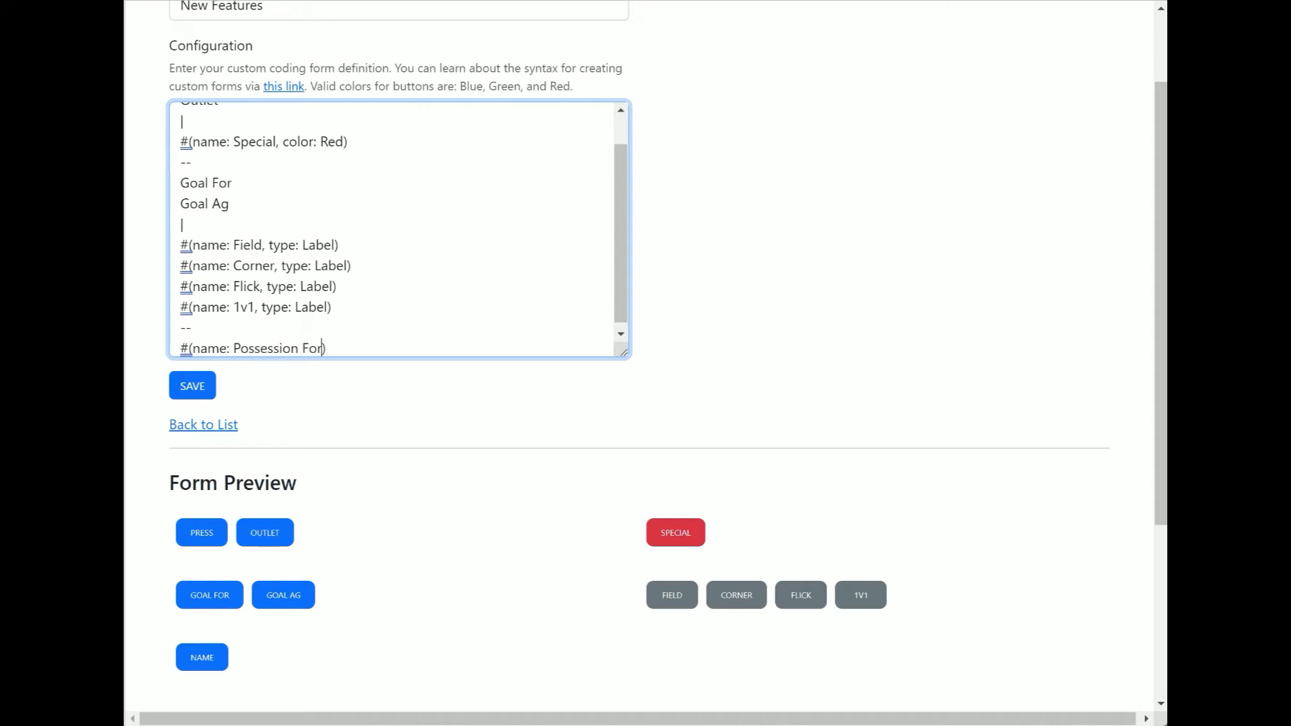
type(", type")
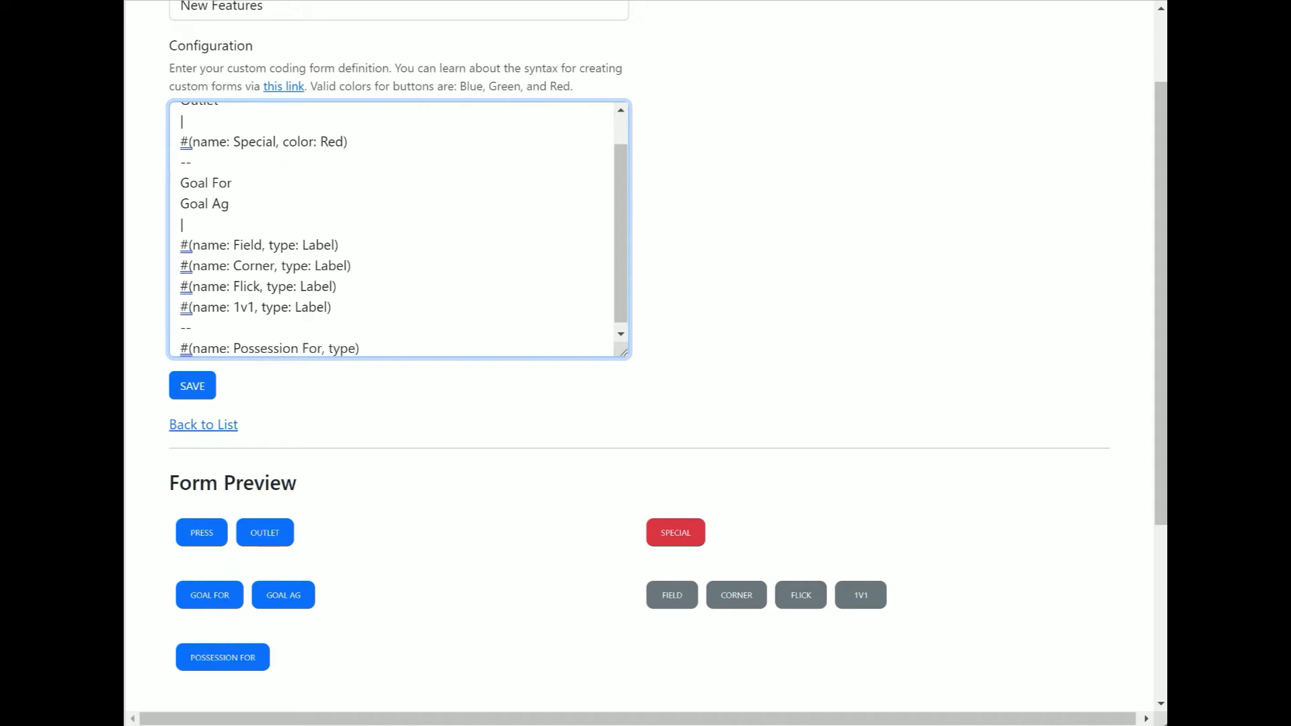
type(": swithc")
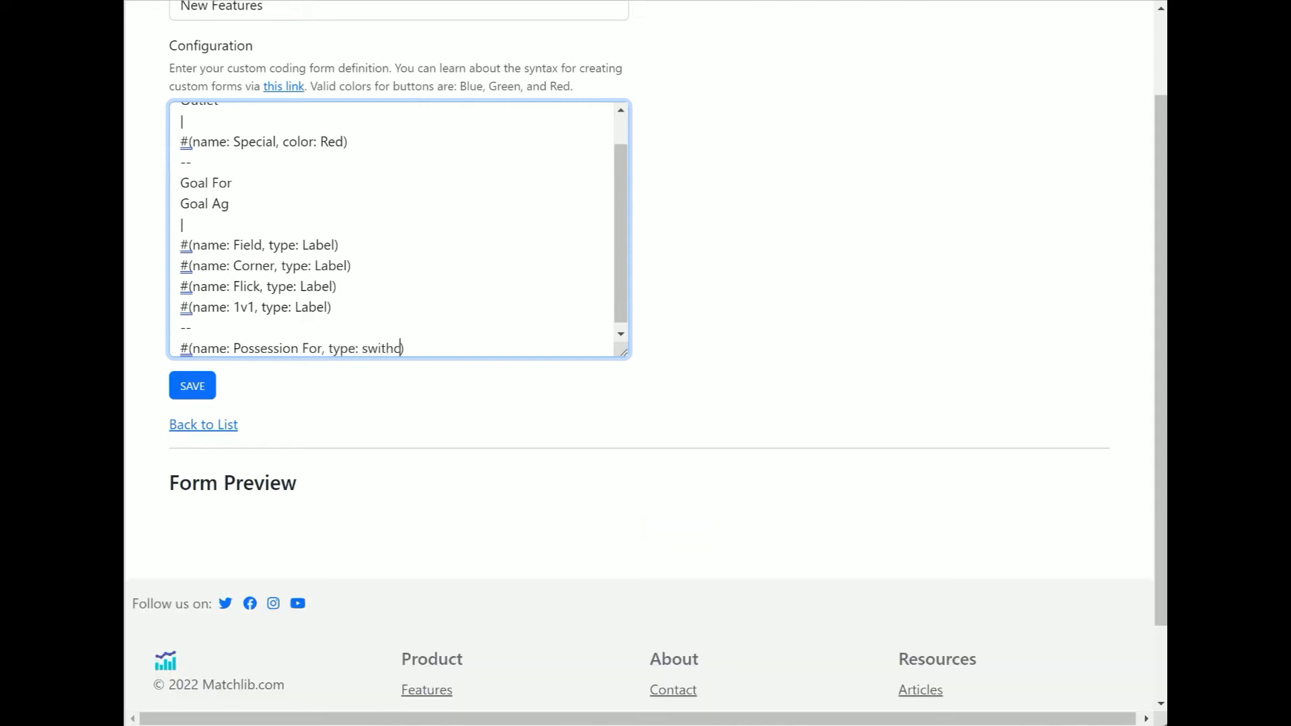
key("BackSpace")
key("BackSpace")
type("ch")
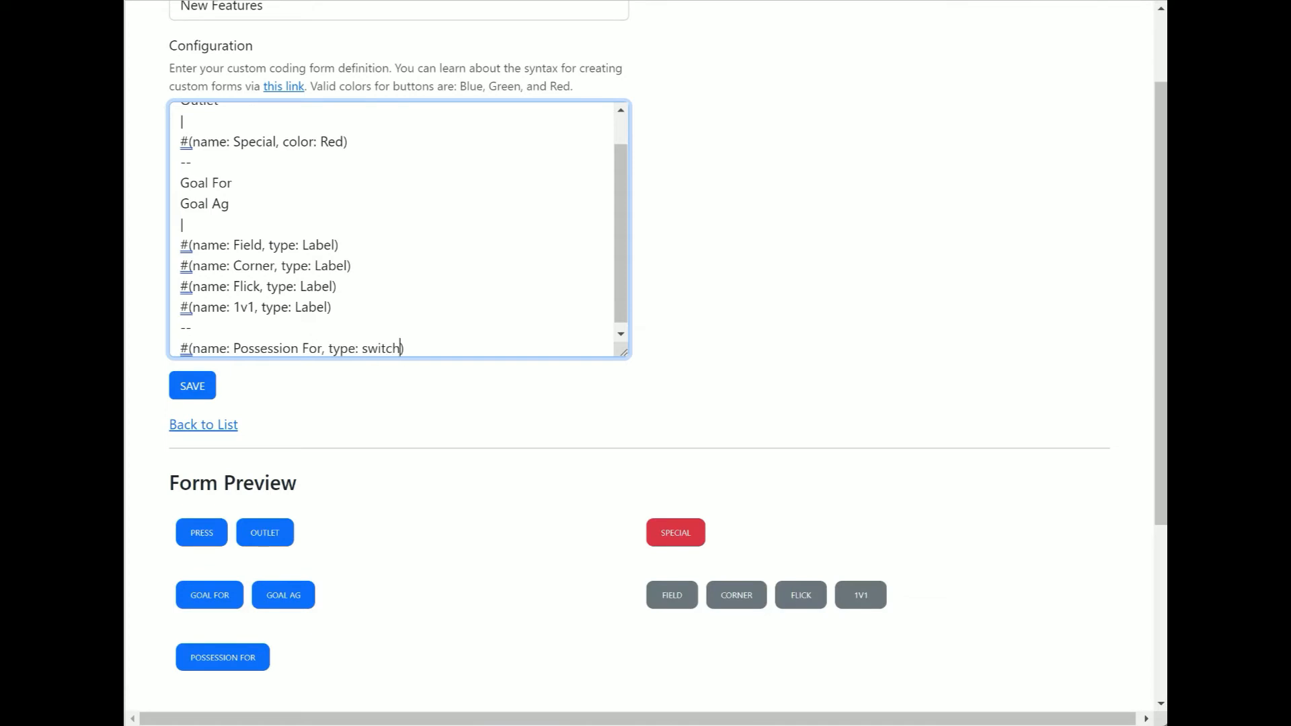
type(", color")
type(": Gre")
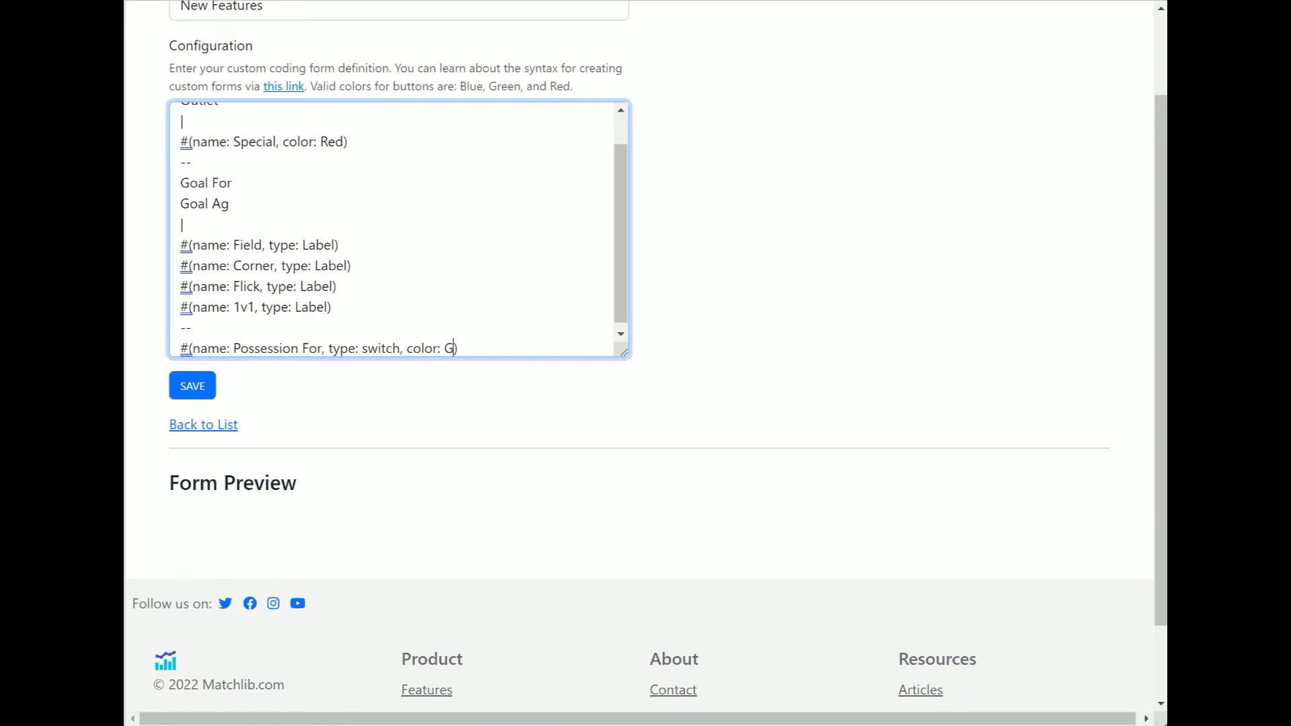
type("y")
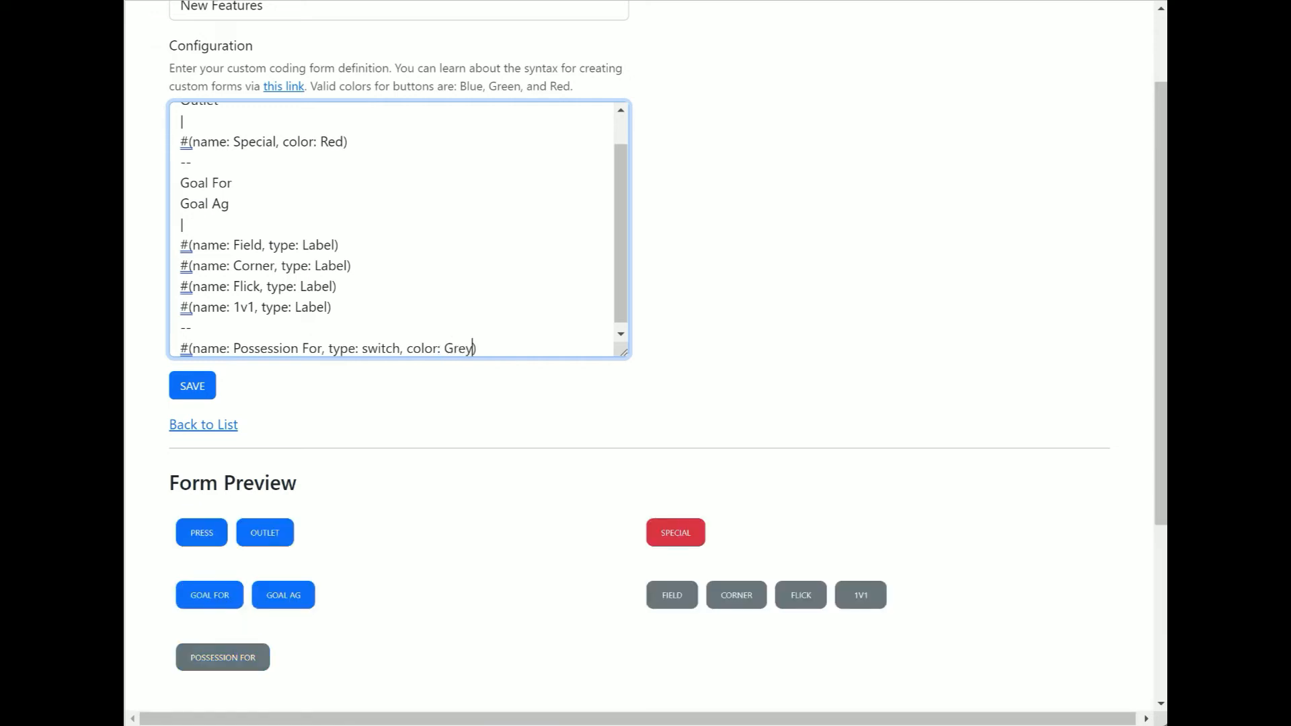
type(", tag: A")
Extend the Possession For switch with color: Grey and tag: A
left_click_drag(624, 352, 624, 381)
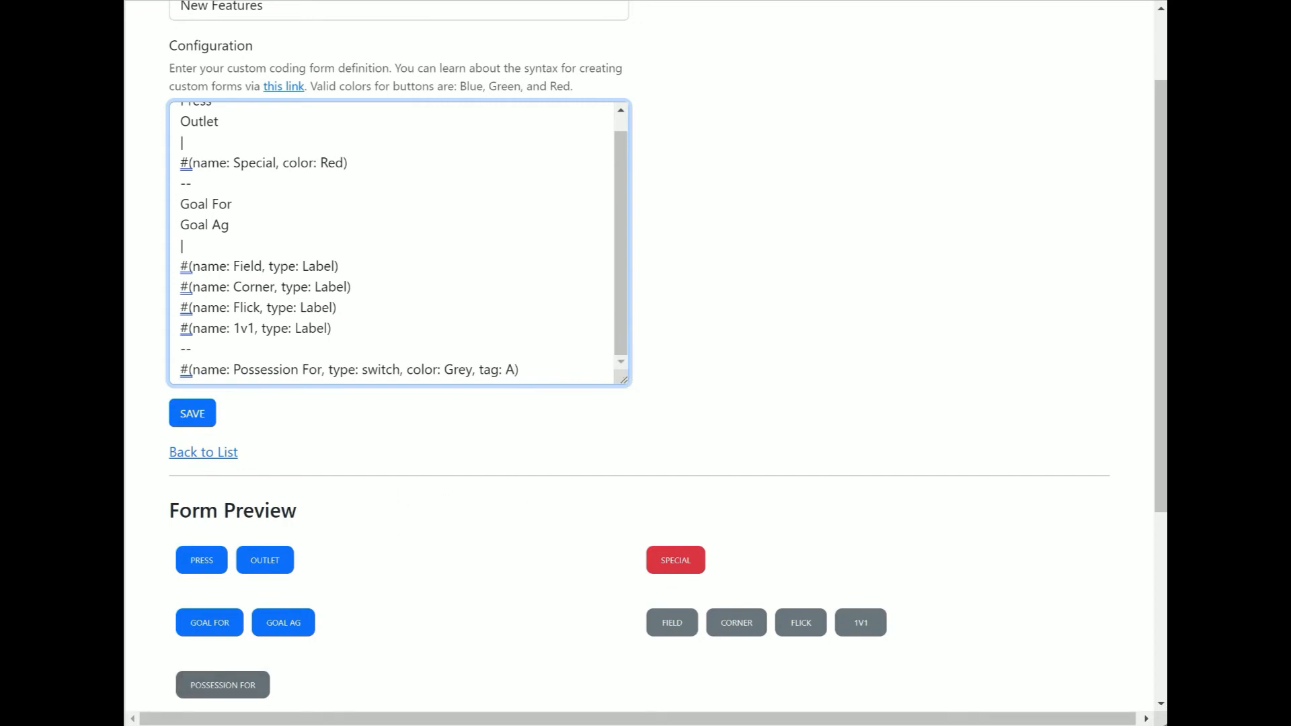
Duplicate the Possession For line below itself as a Possession Ag switch with tag: B
left_click_drag(540, 369, 180, 369)
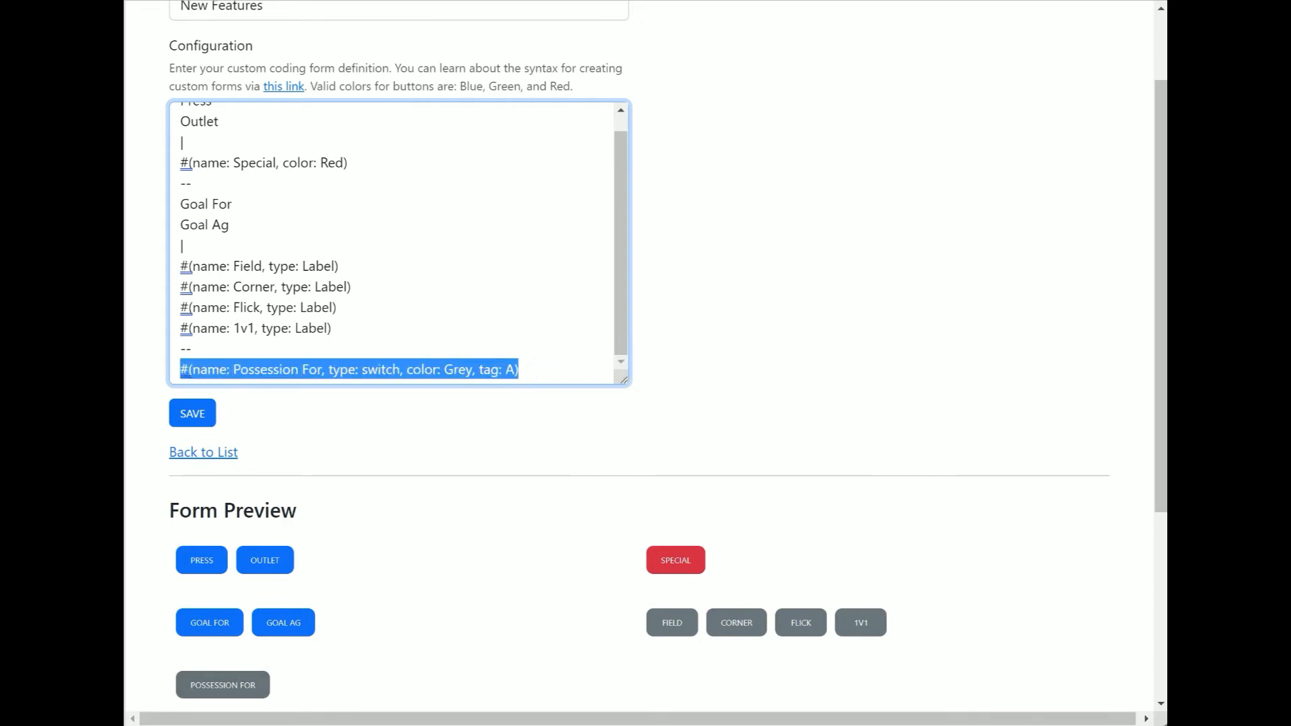
left_click(542, 365)
key("Return")
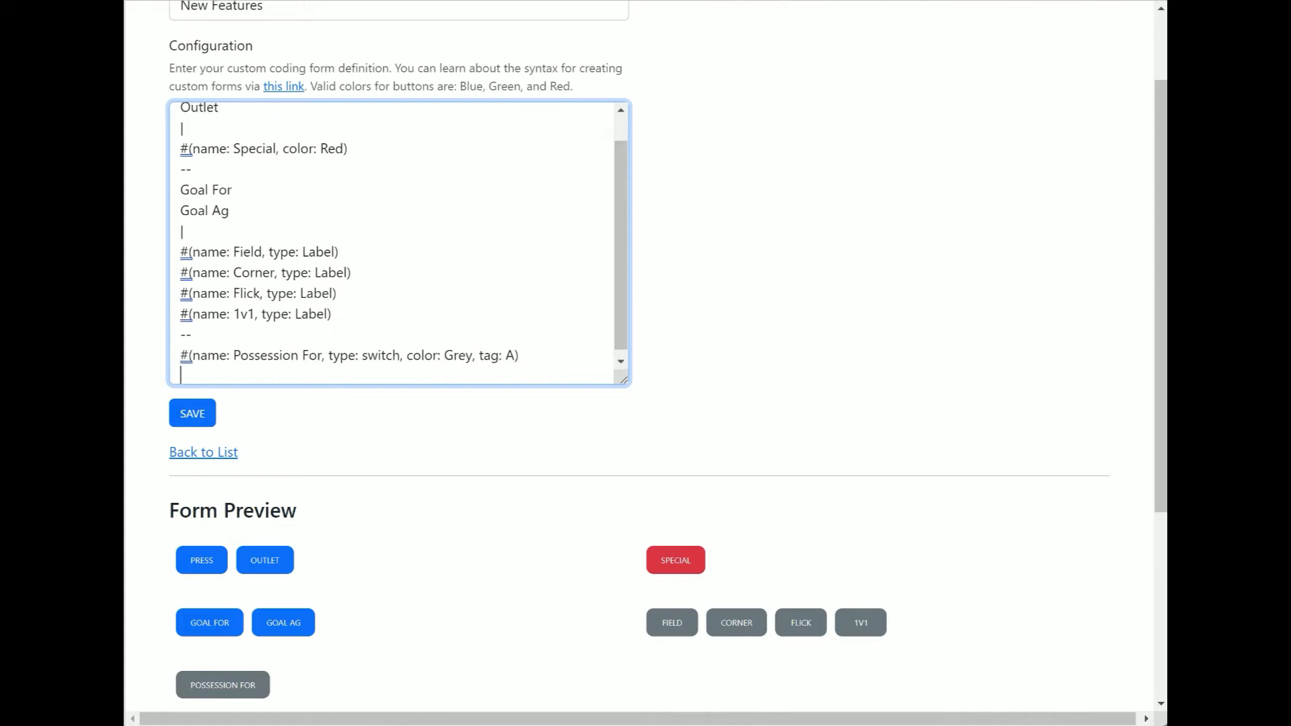
left_click_drag(520, 355, 180, 355)
key("ctrl+c")
left_click(201, 374)
key("ctrl+v")
double_click(309, 375)
type("Ag")
double_click(508, 376)
key("BackSpace")
scroll(620, 355, "down", 1)
type("B")
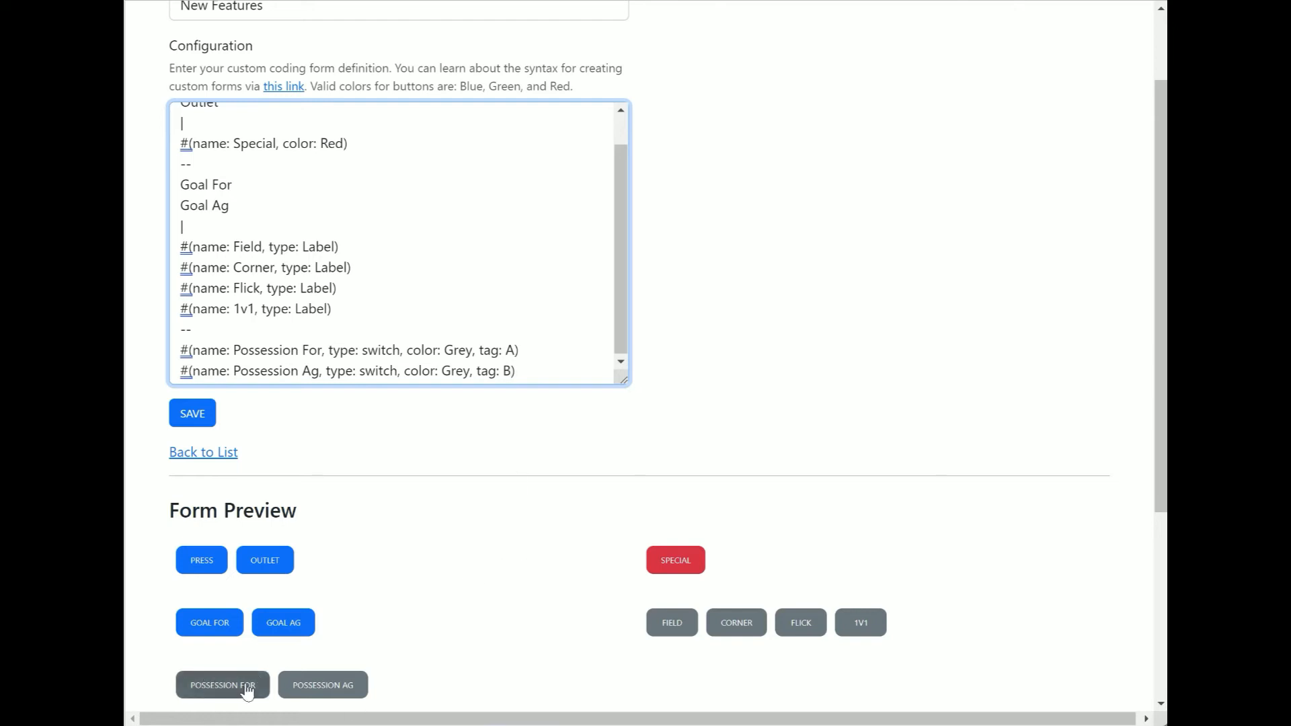
left_click(210, 686)
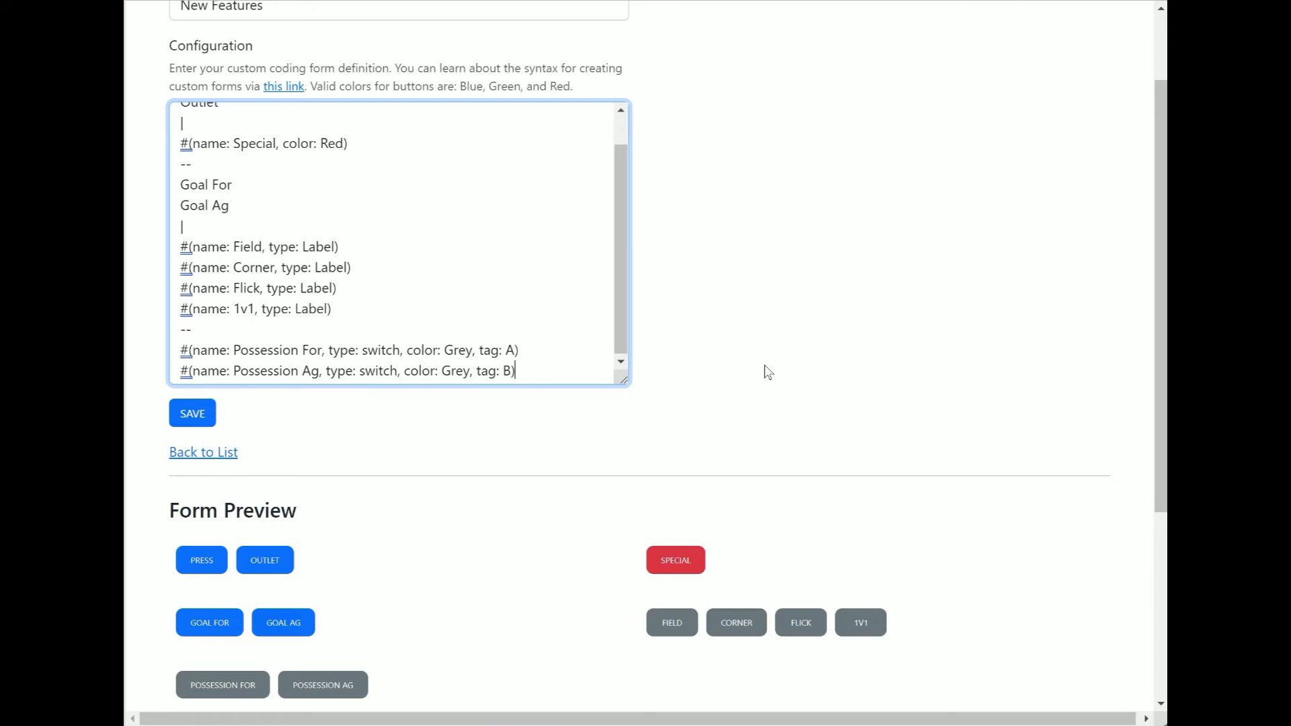
Add a blank line and a - connections heading below the two possession switches
key("Return")
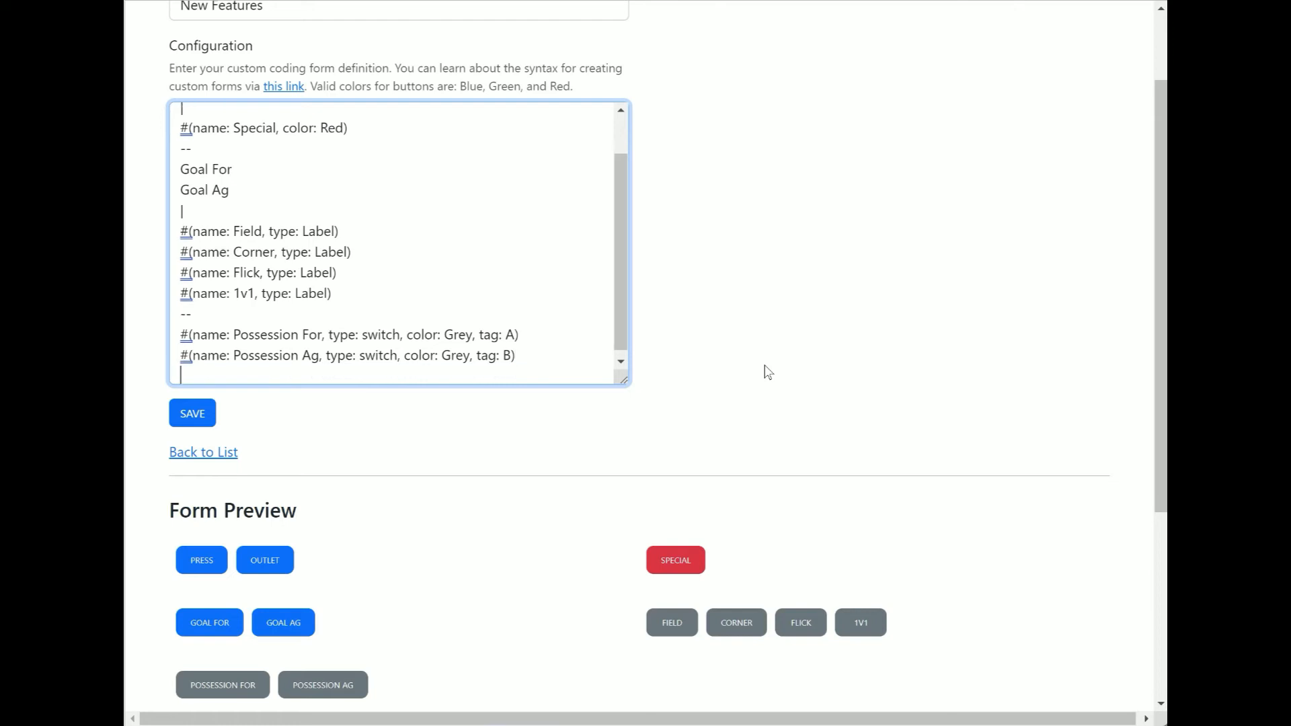
key("Return")
type("- ")
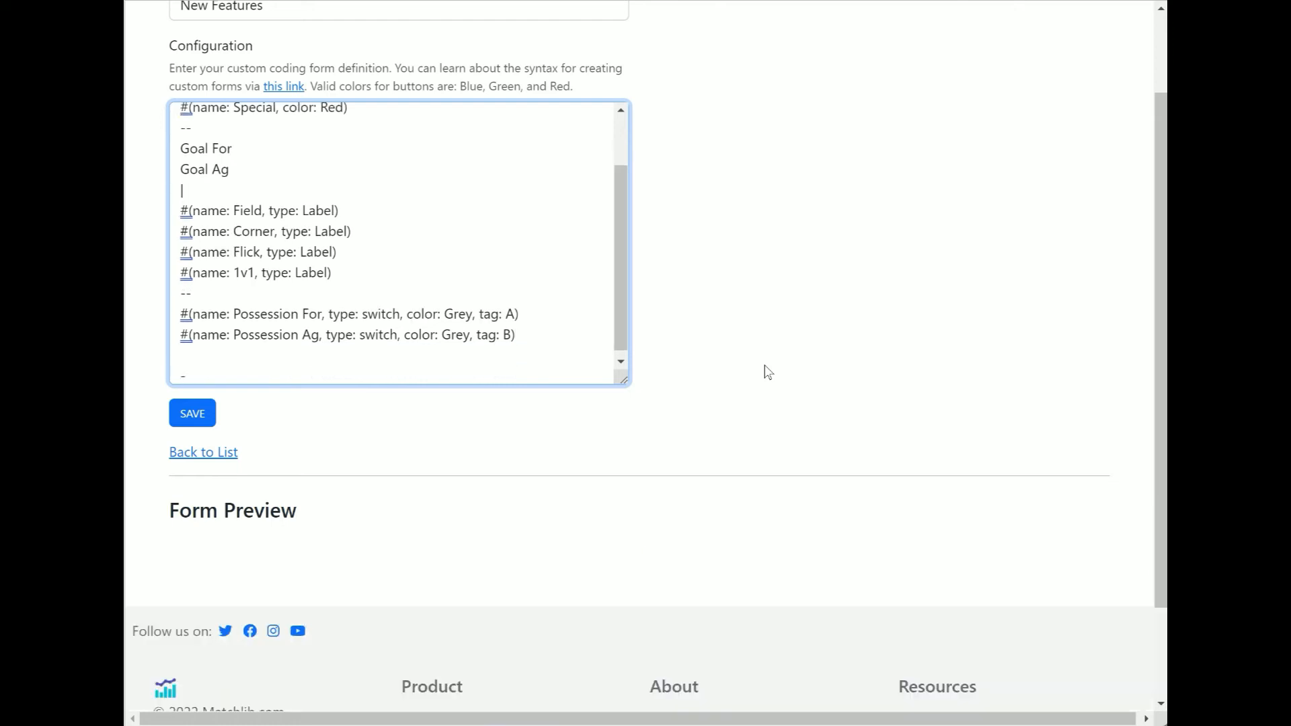
type("connections")
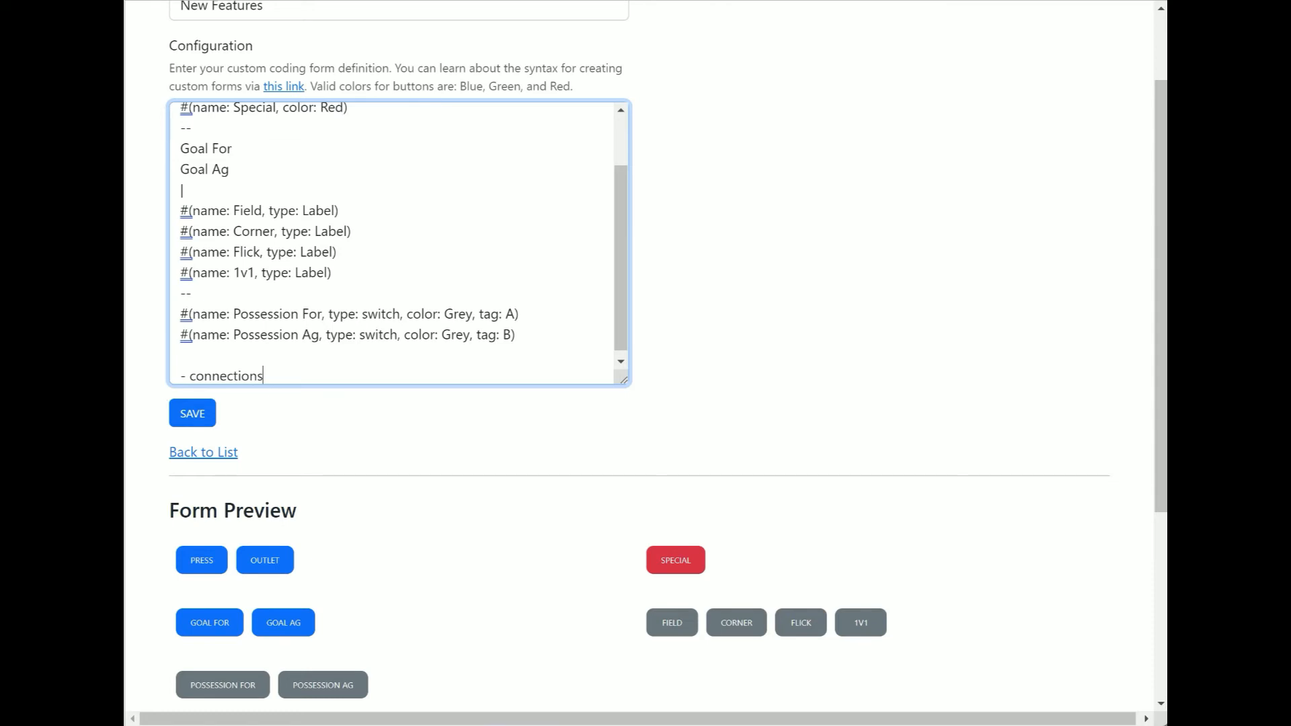
key("Return")
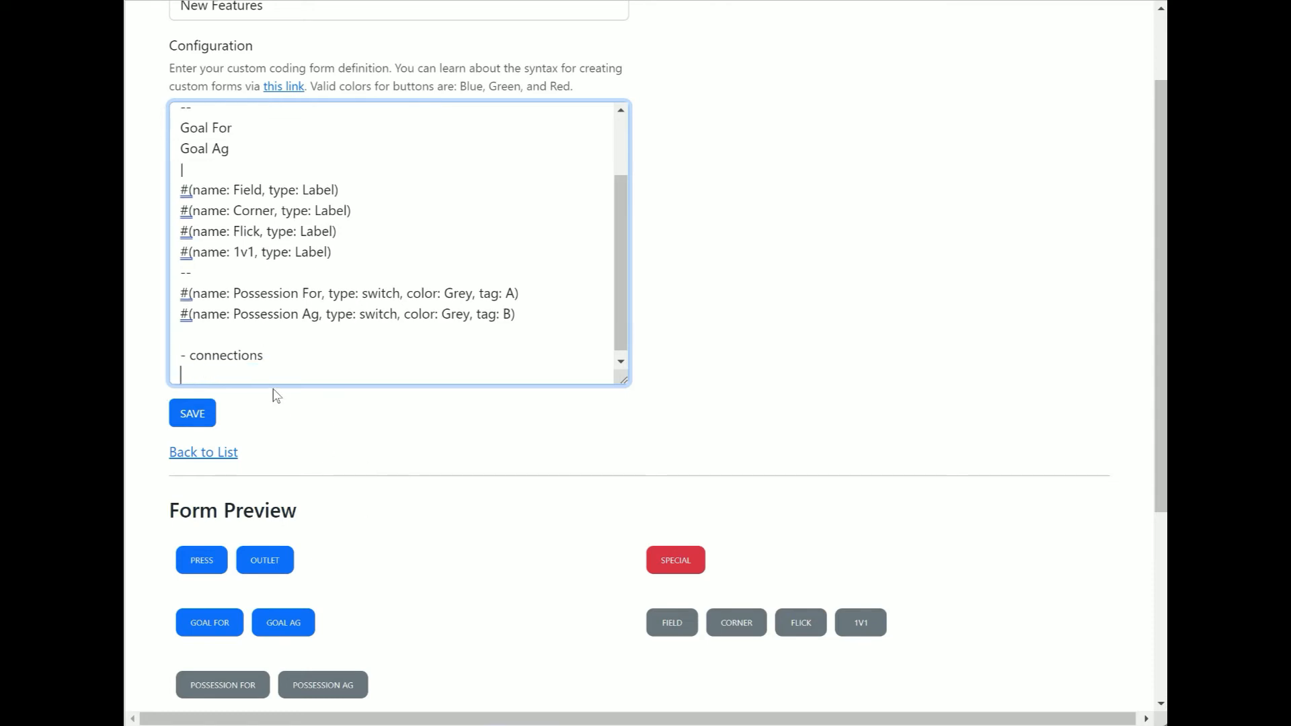
Add the connection #(type: deactivate, source: A, target: B) under the connections heading
type("#()")
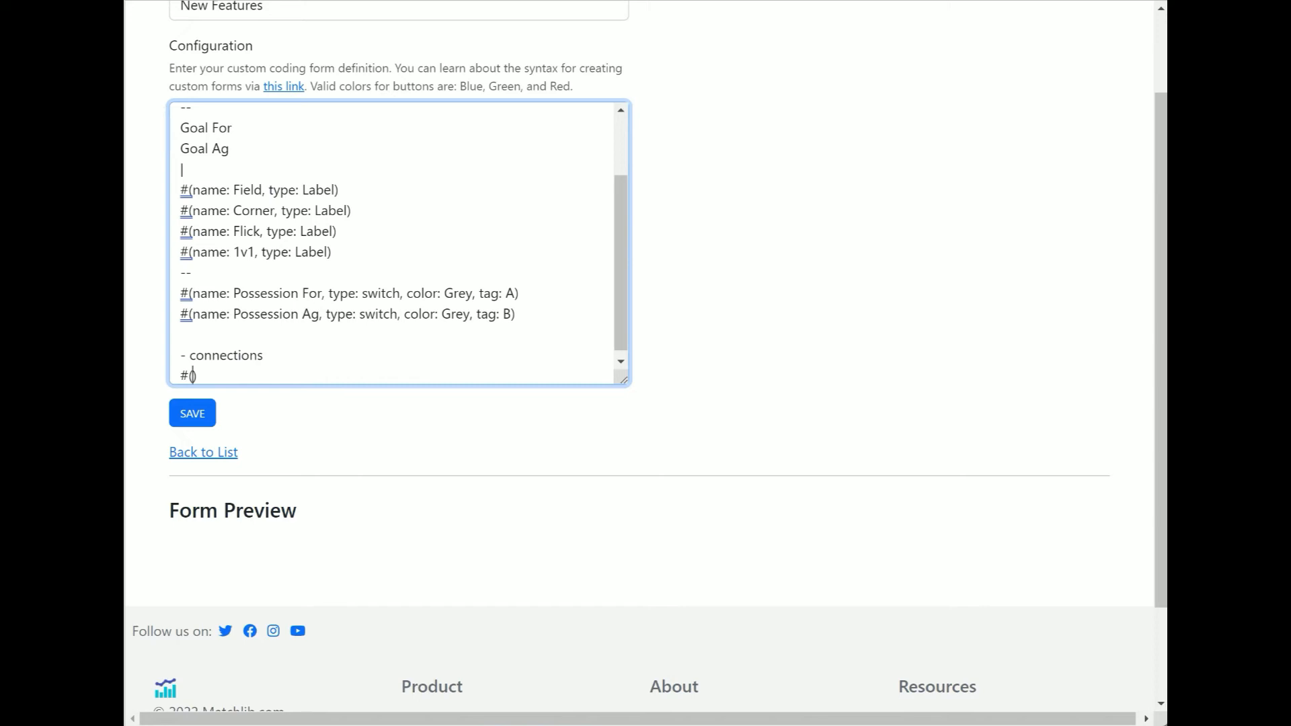
type("type: c")
key("BackSpace")
type("deactivate")
left_click_drag(529, 293, 150, 302)
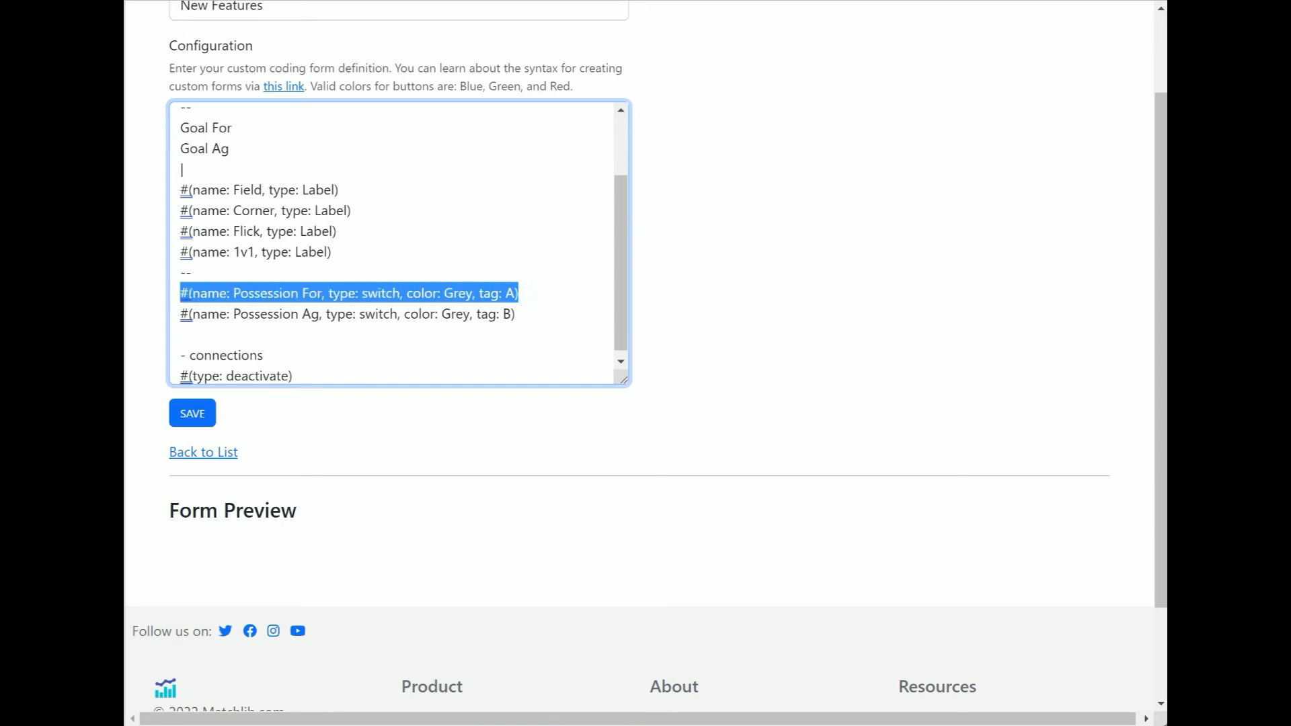
left_click_drag(479, 294, 514, 294)
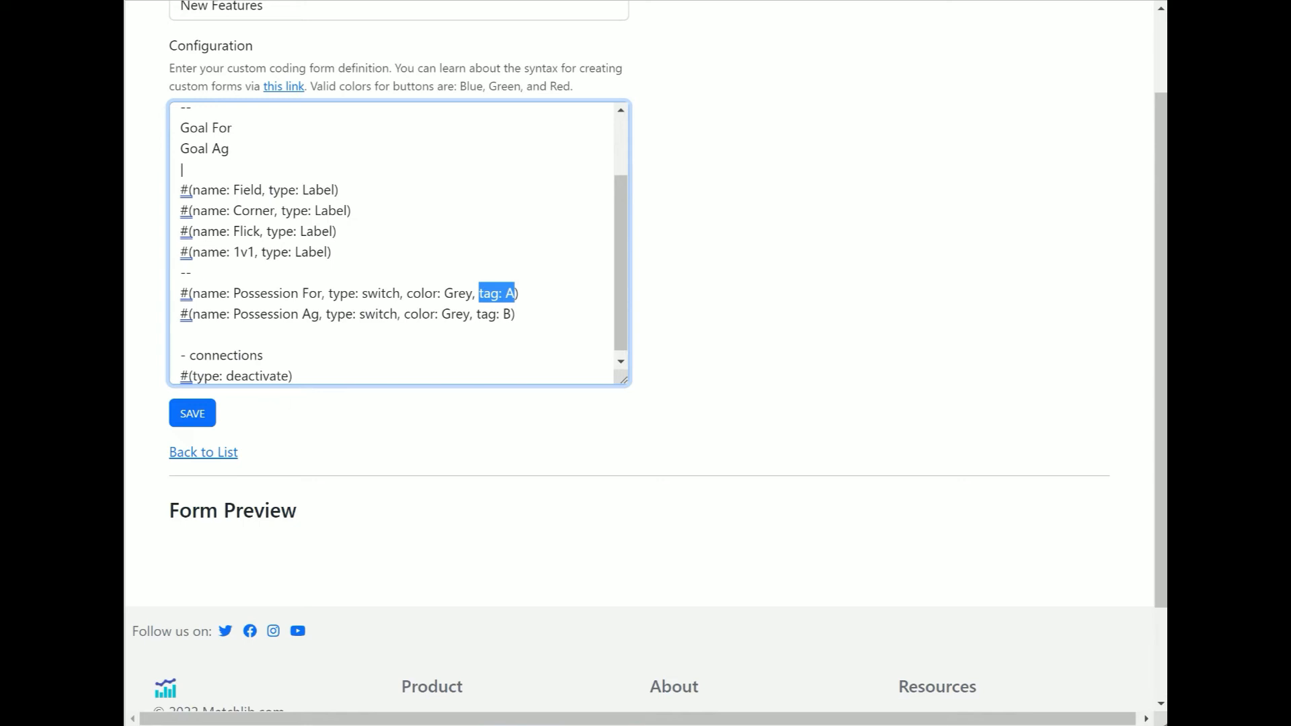
left_click(288, 375)
type(", source")
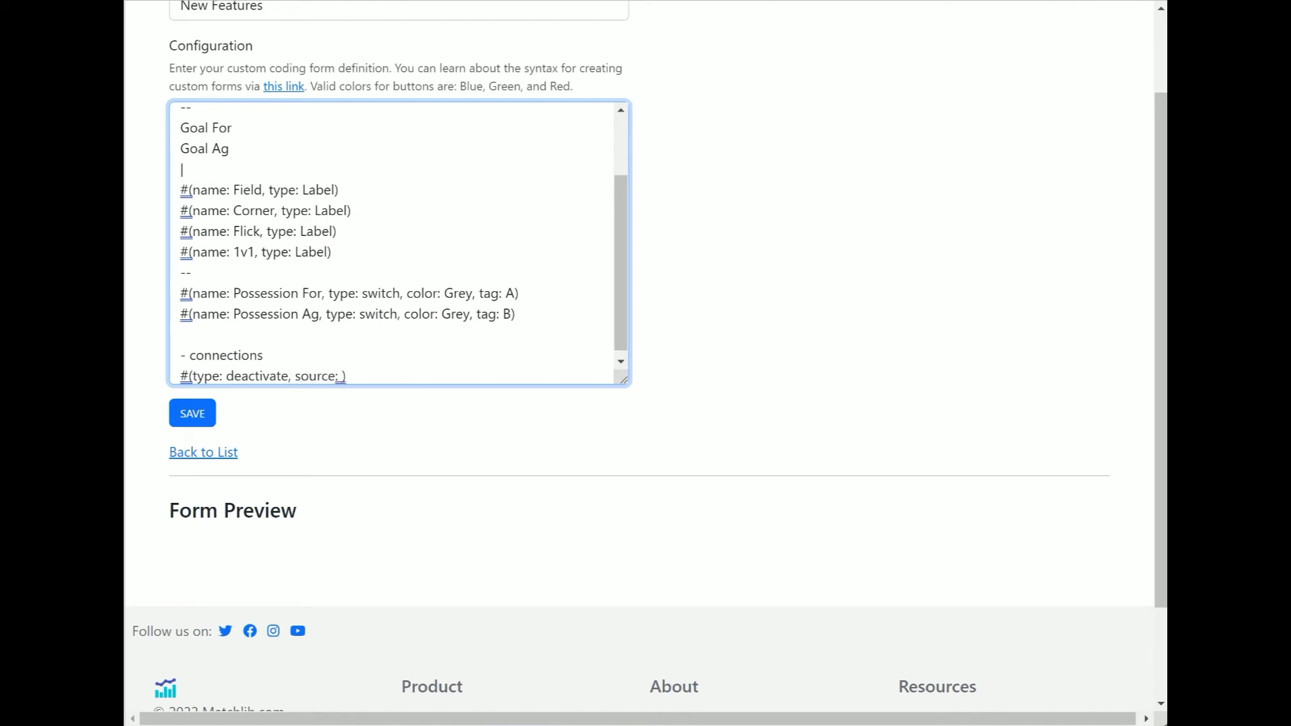
type(": A, target: B")
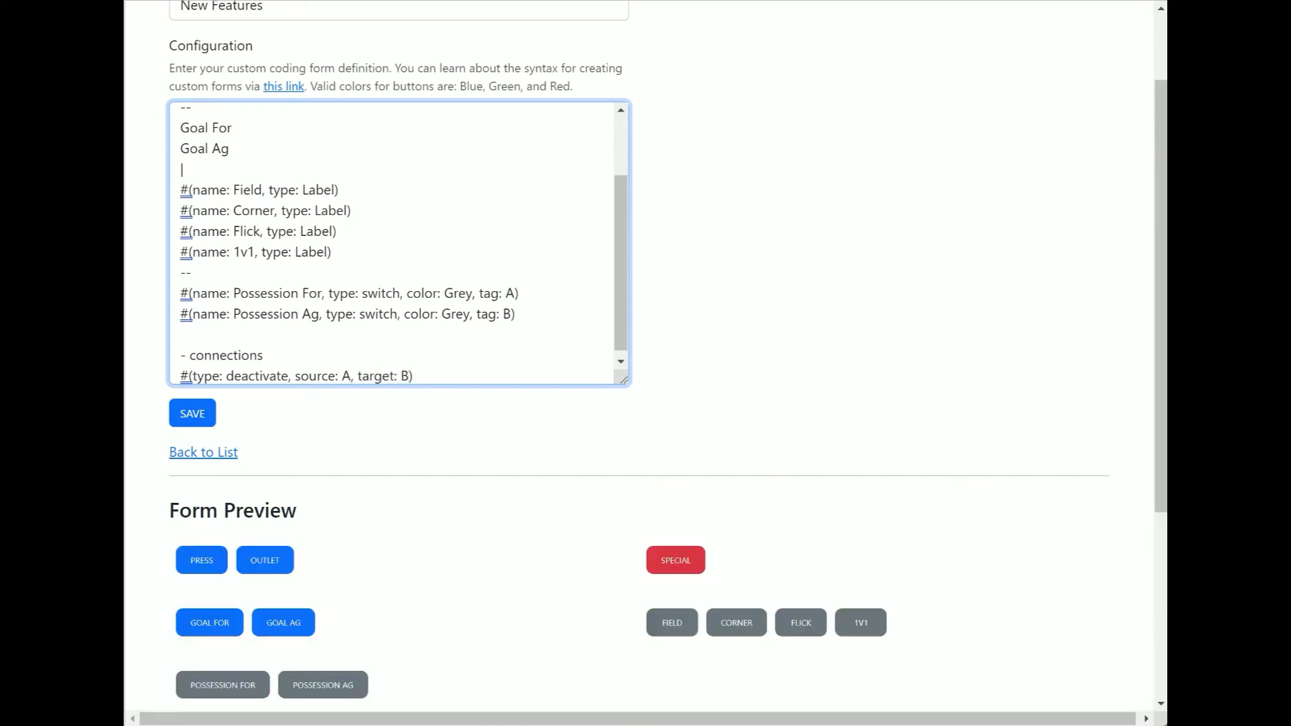
Duplicate the connection line and change the copy to source: B, target: A
scroll(573, 436, "down", 2)
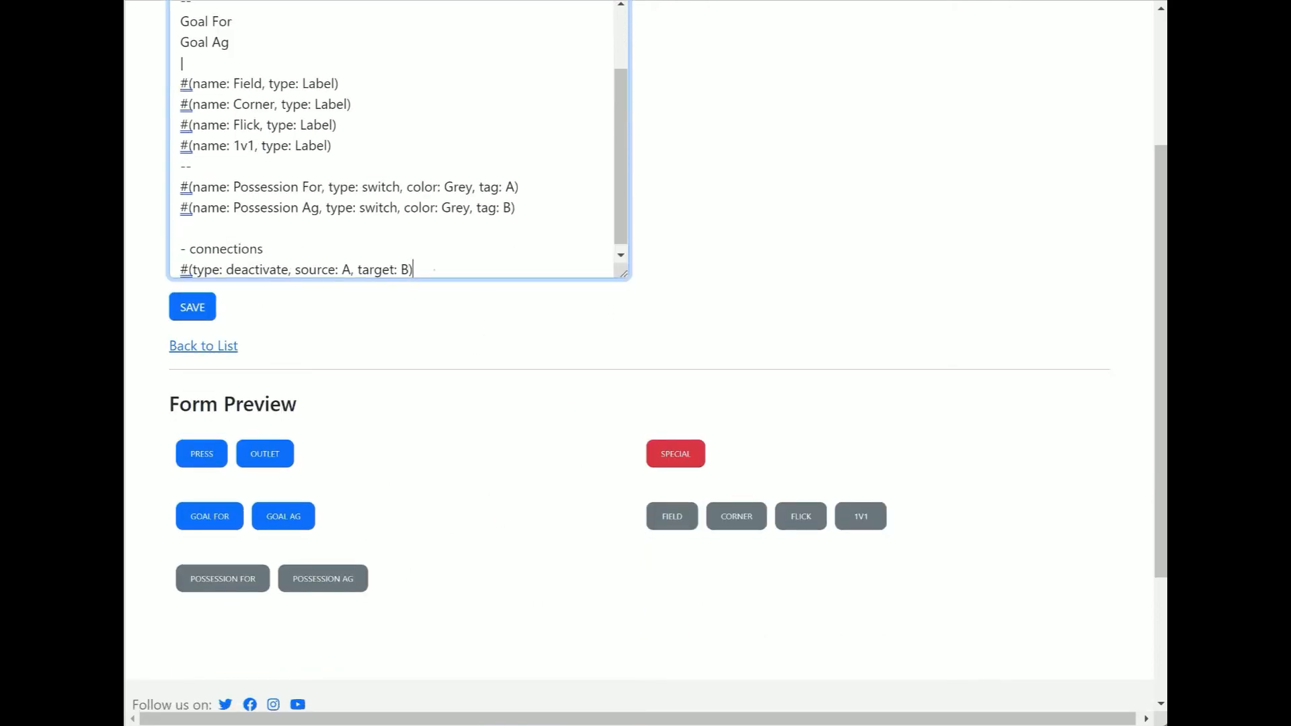
triple_click(435, 270)
left_click(450, 250)
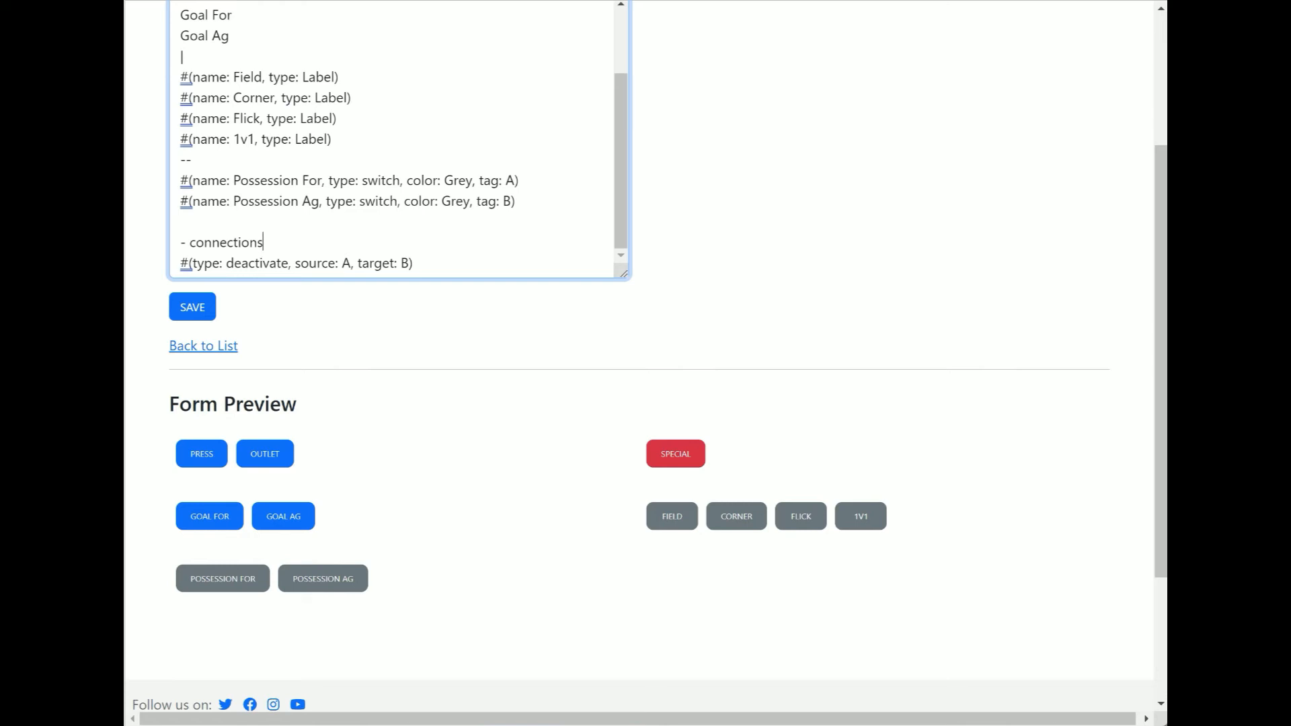
left_click_drag(434, 258, 166, 272)
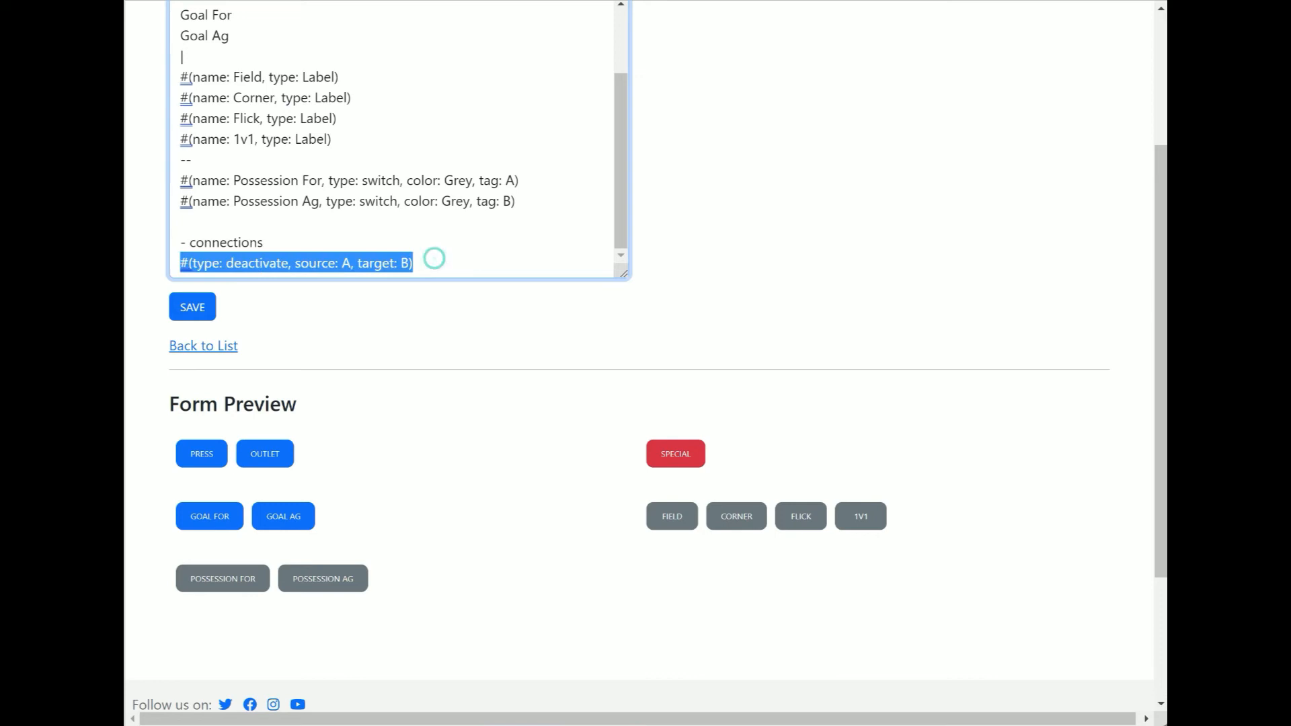
key("ctrl+c")
left_click(434, 262)
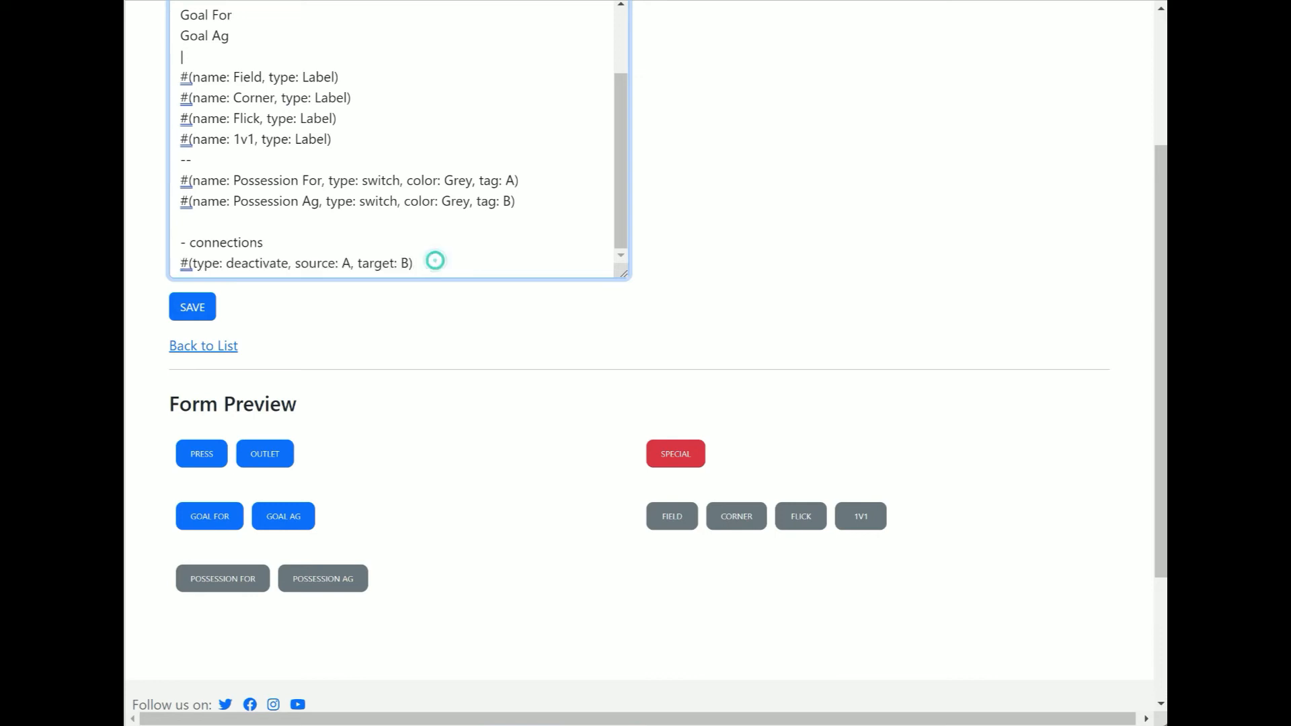
key("Return")
key("ctrl+v")
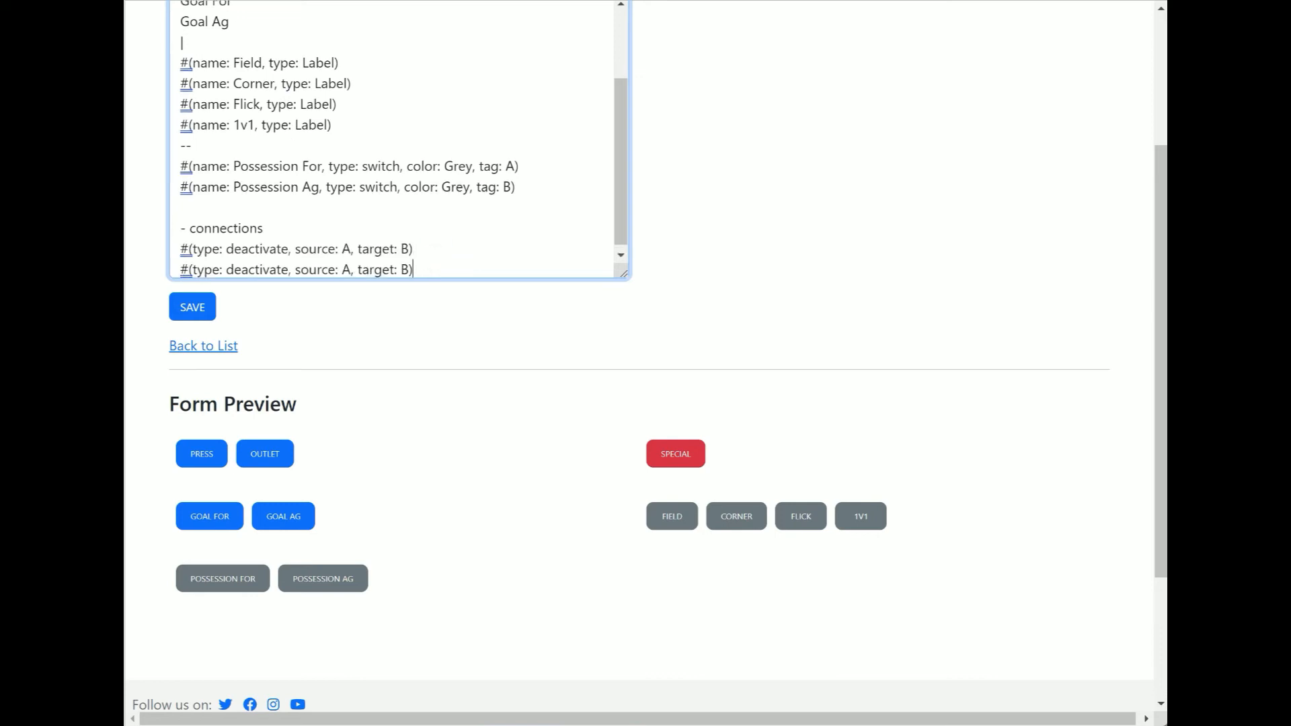
double_click(345, 270)
type("B")
double_click(404, 270)
type("A")
Try the two possession switches in the form preview and save the form
scroll(827, 450, "up", 2)
scroll(481, 490, "down", 2)
left_click(254, 581)
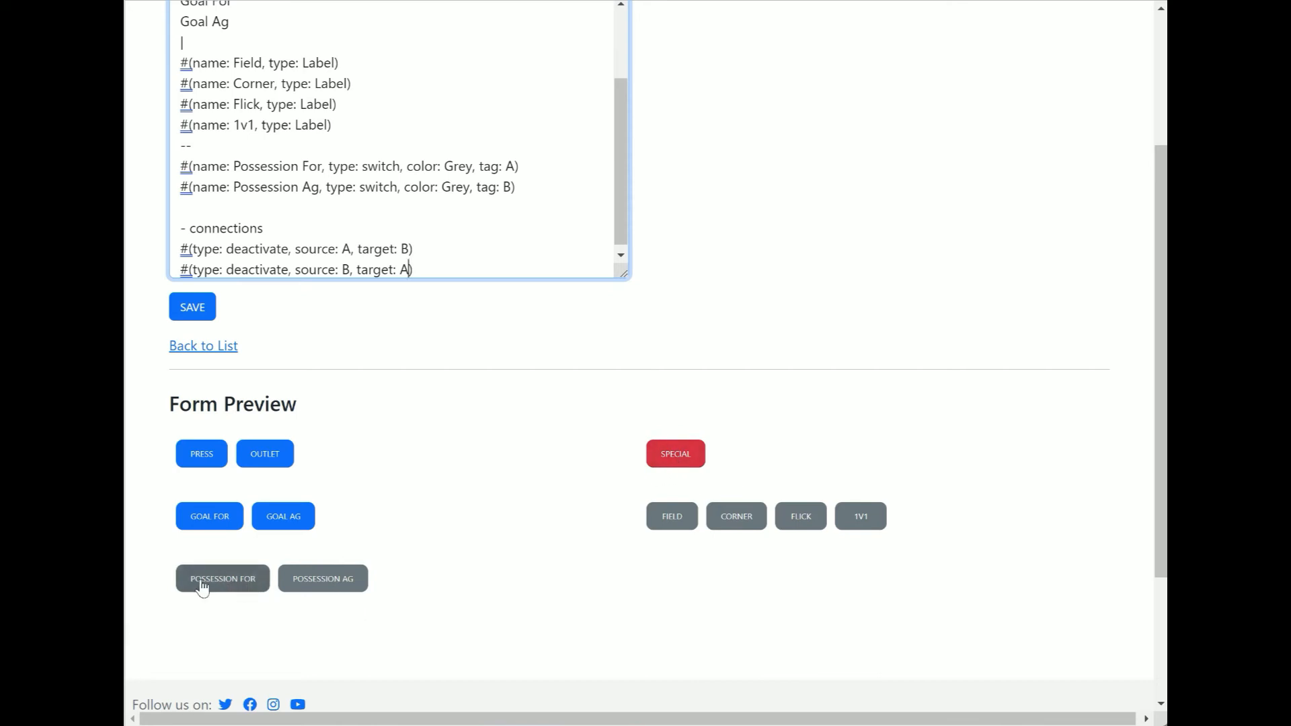
left_click(349, 586)
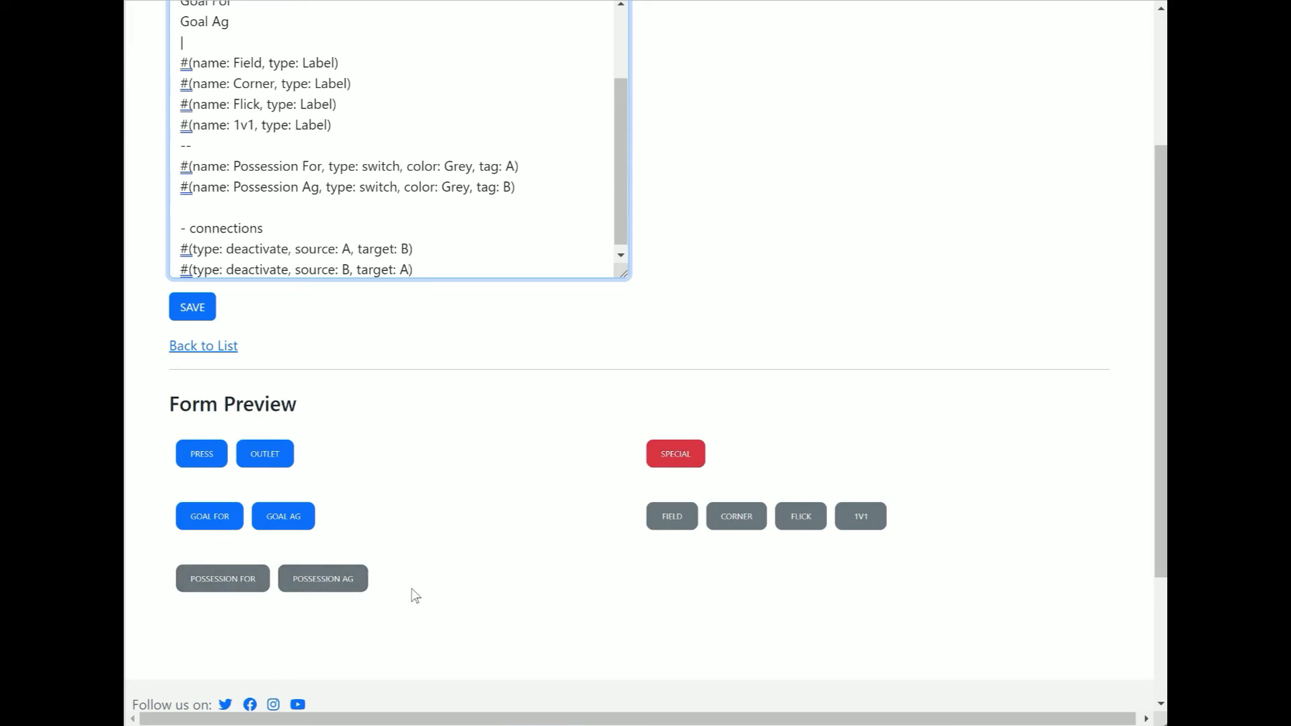
scroll(455, 495, "up", 3)
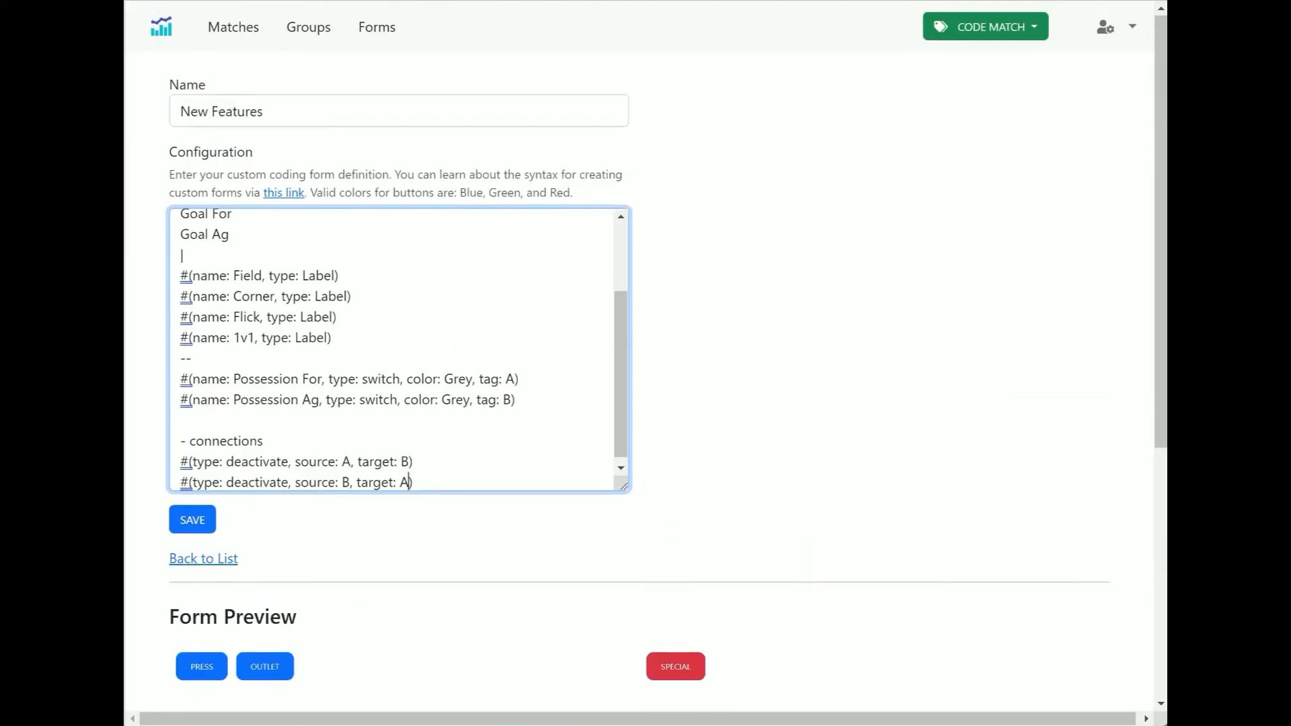
left_click(195, 530)
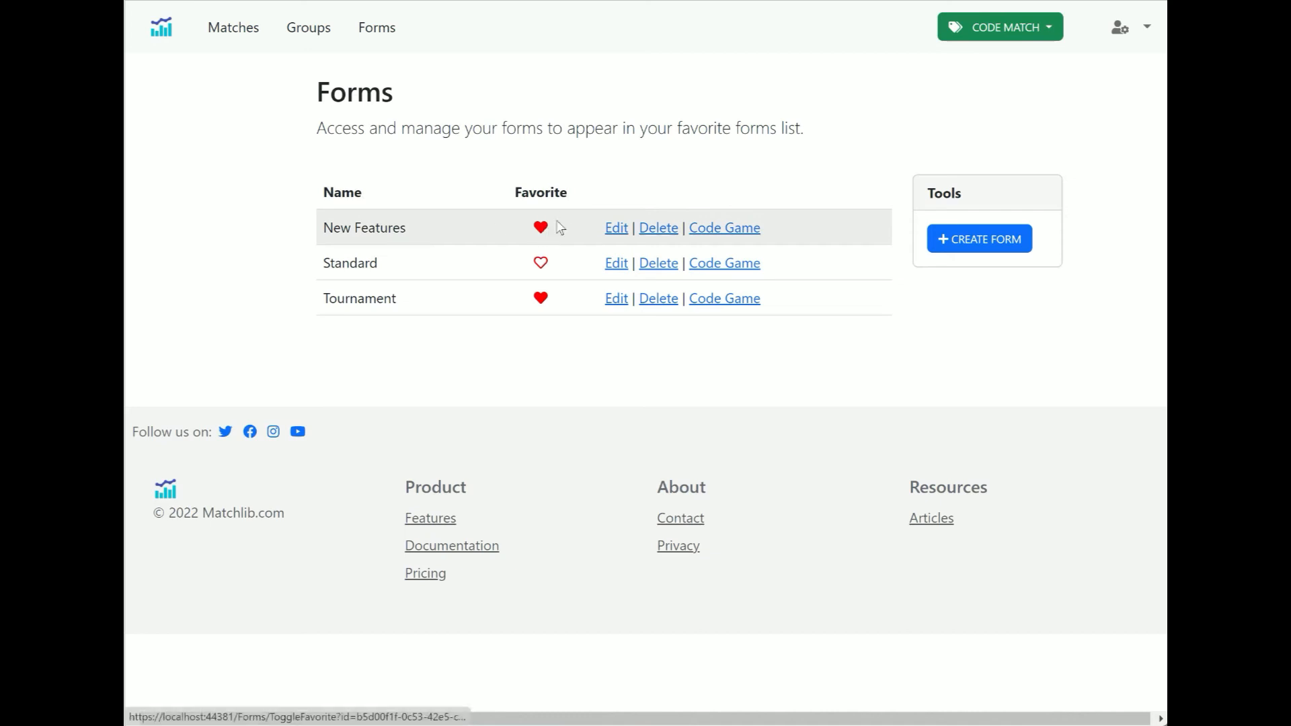
Start a new coding game with the New Features form
left_click(1051, 29)
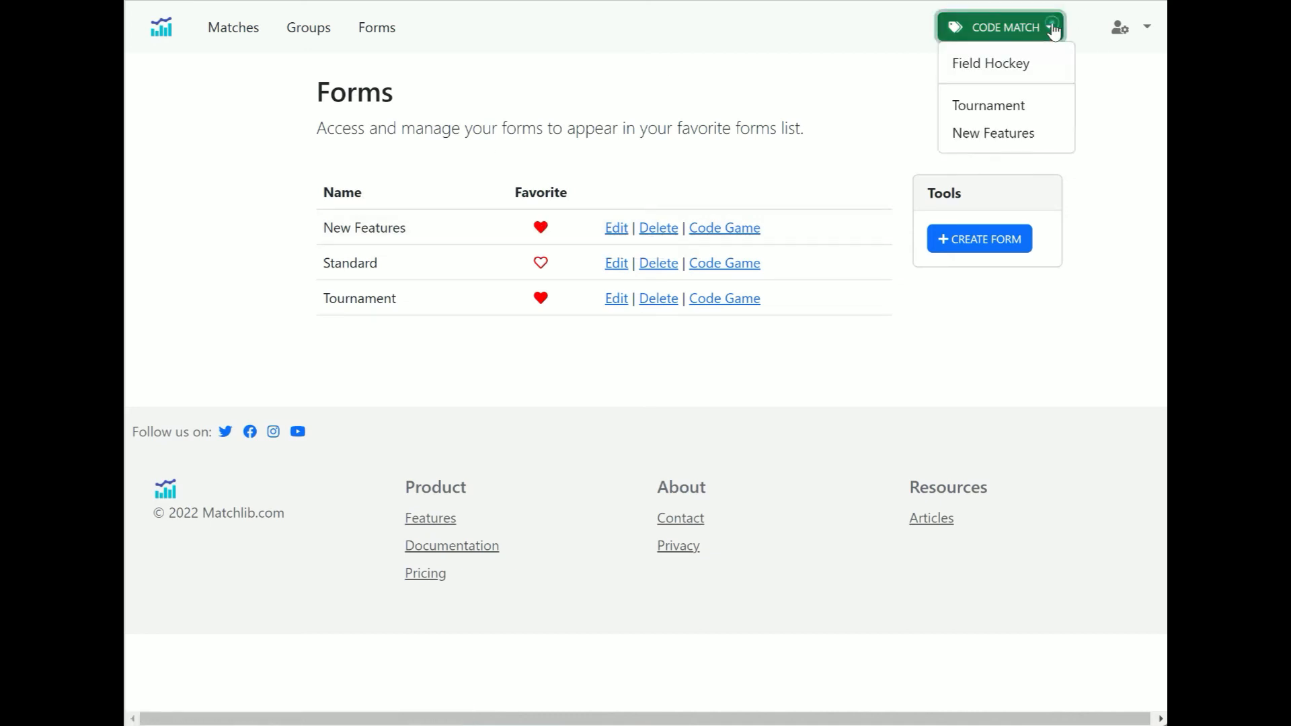
left_click(1015, 134)
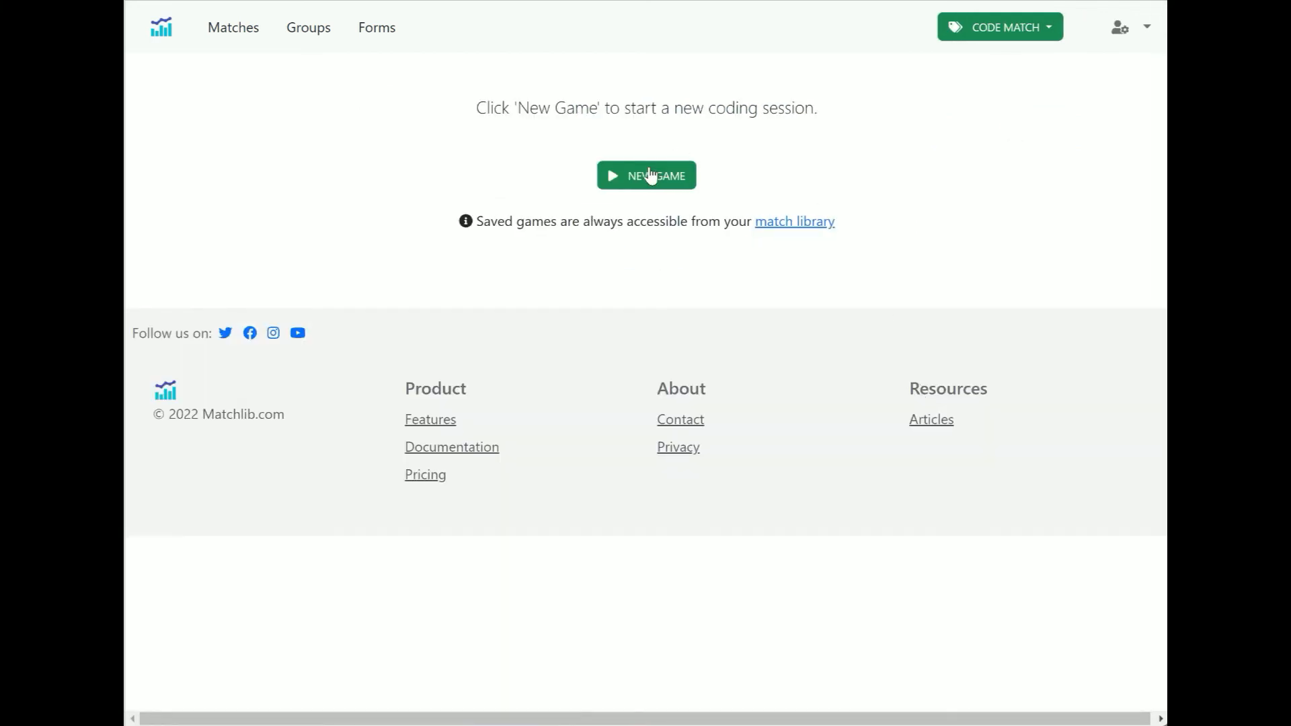
left_click(647, 176)
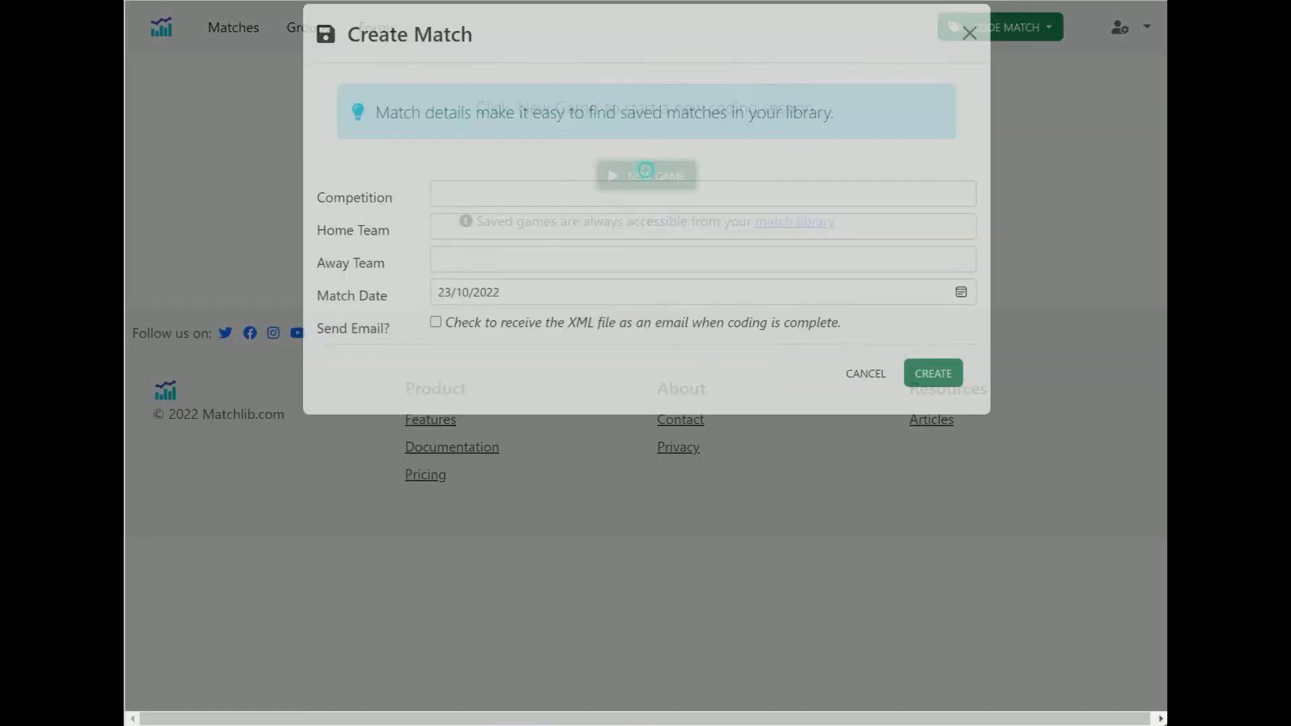
Create a match with competition Competition A, home team A and away team B, and begin coding
left_click(528, 210)
type("compe")
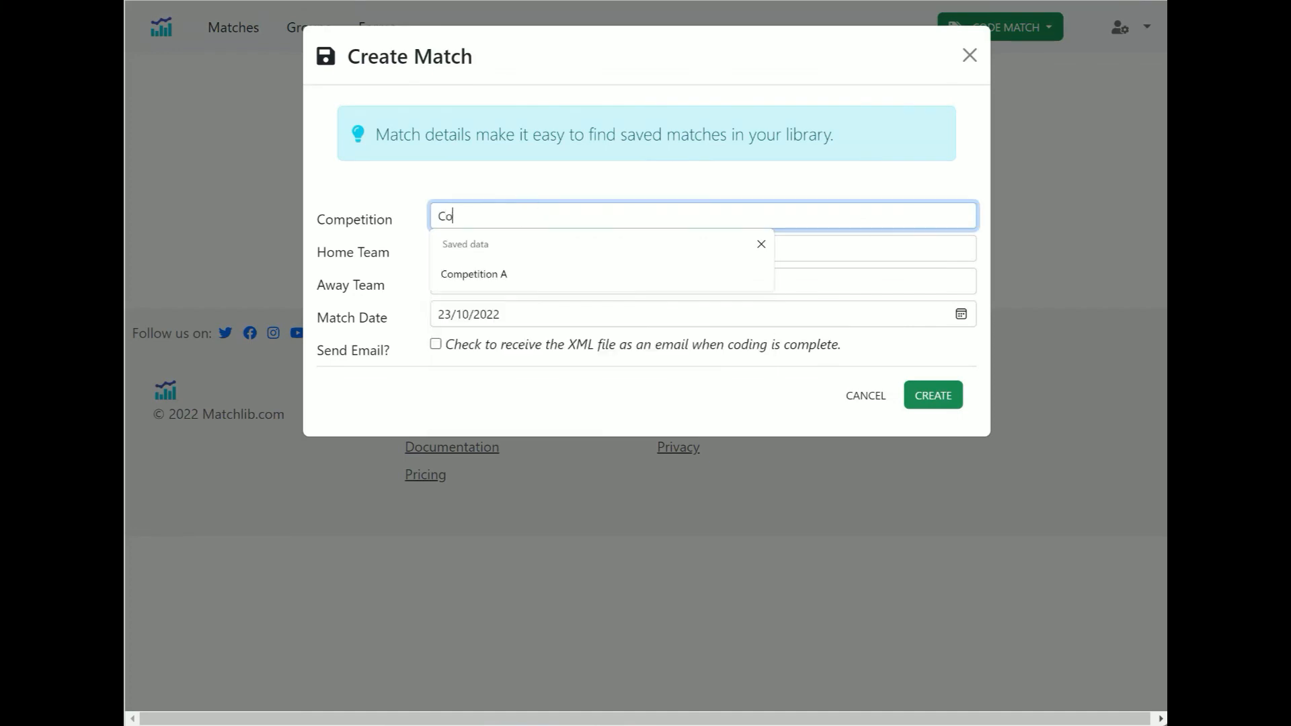
key("Down")
key("Tab")
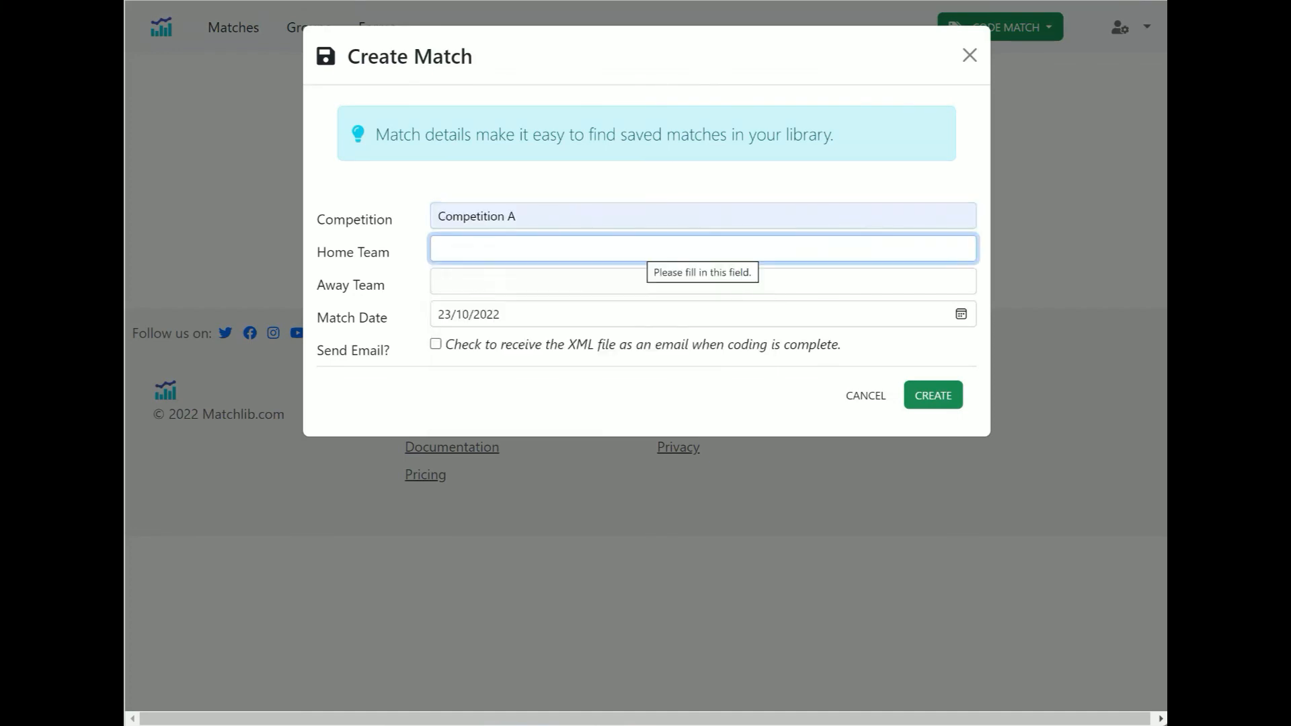
type("A")
key("Tab")
type("B")
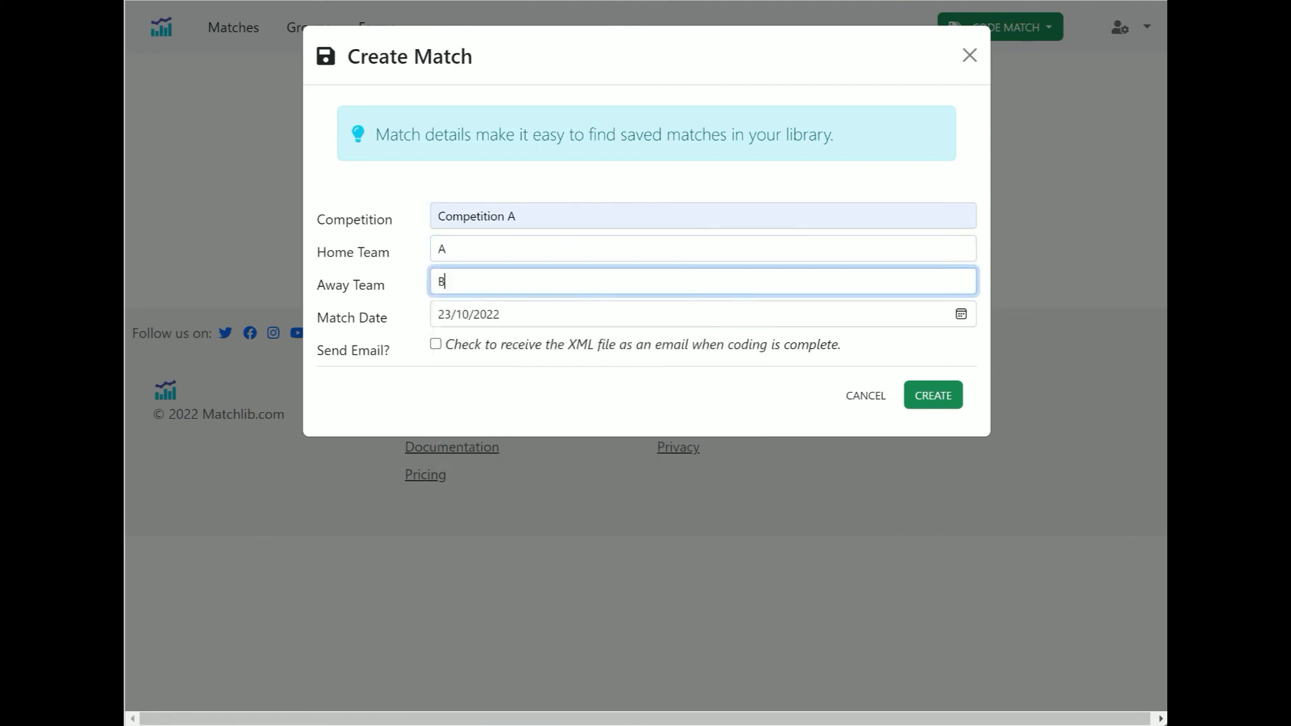
key("Tab")
left_click(936, 398)
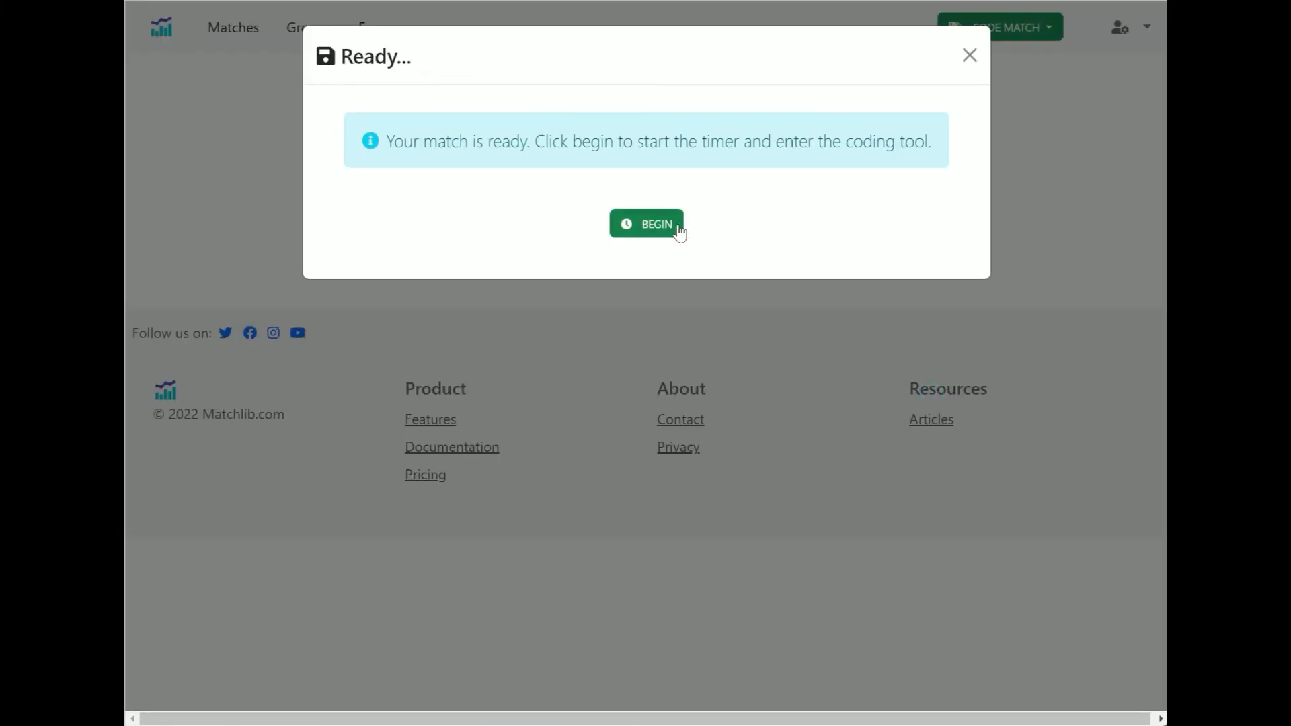
left_click(647, 225)
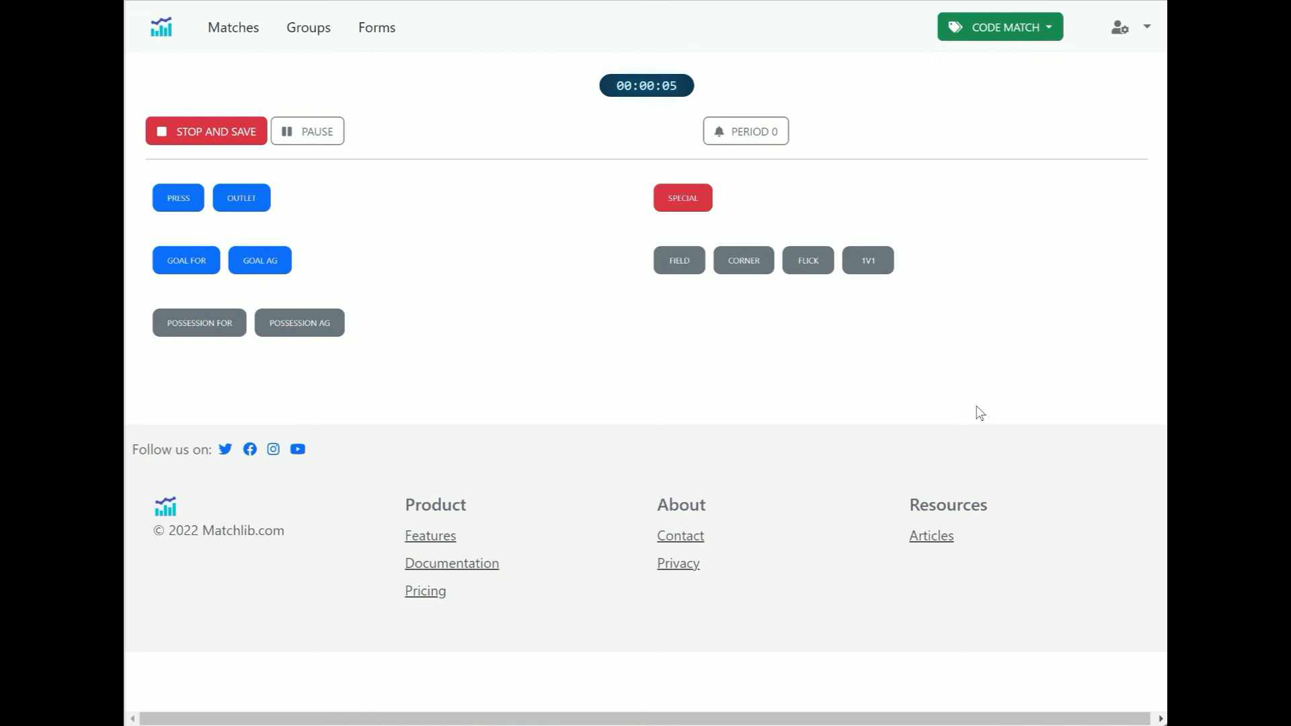
Start period 1 and code a Press event
left_click(751, 134)
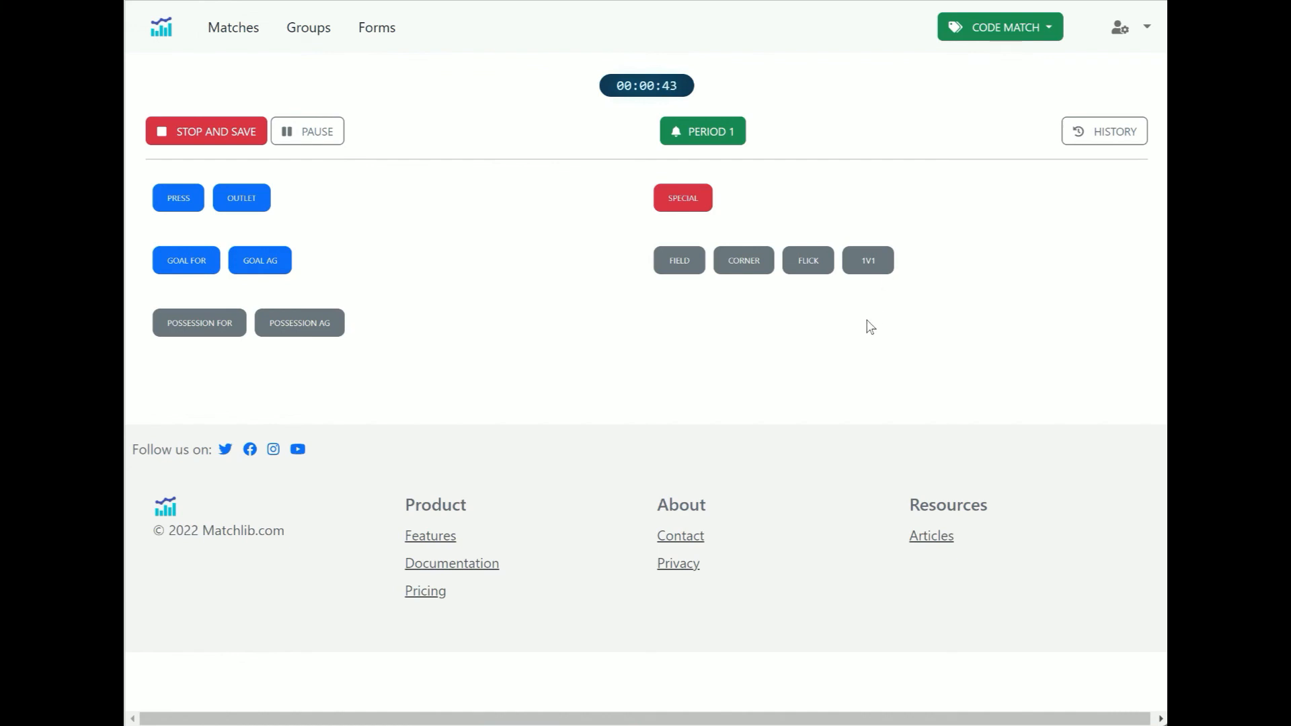
left_click(173, 205)
left_click(173, 205)
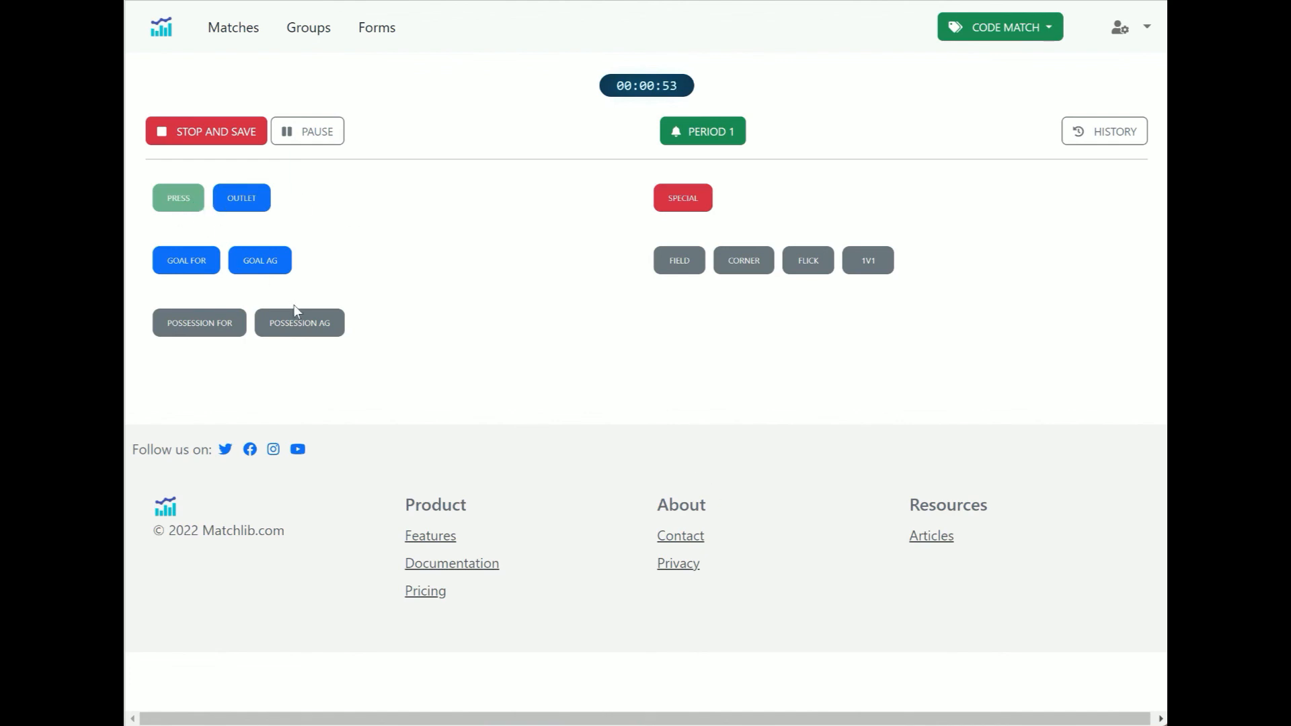
Toggle Possession For, then Possession Ag, and open the coding history
left_click(193, 330)
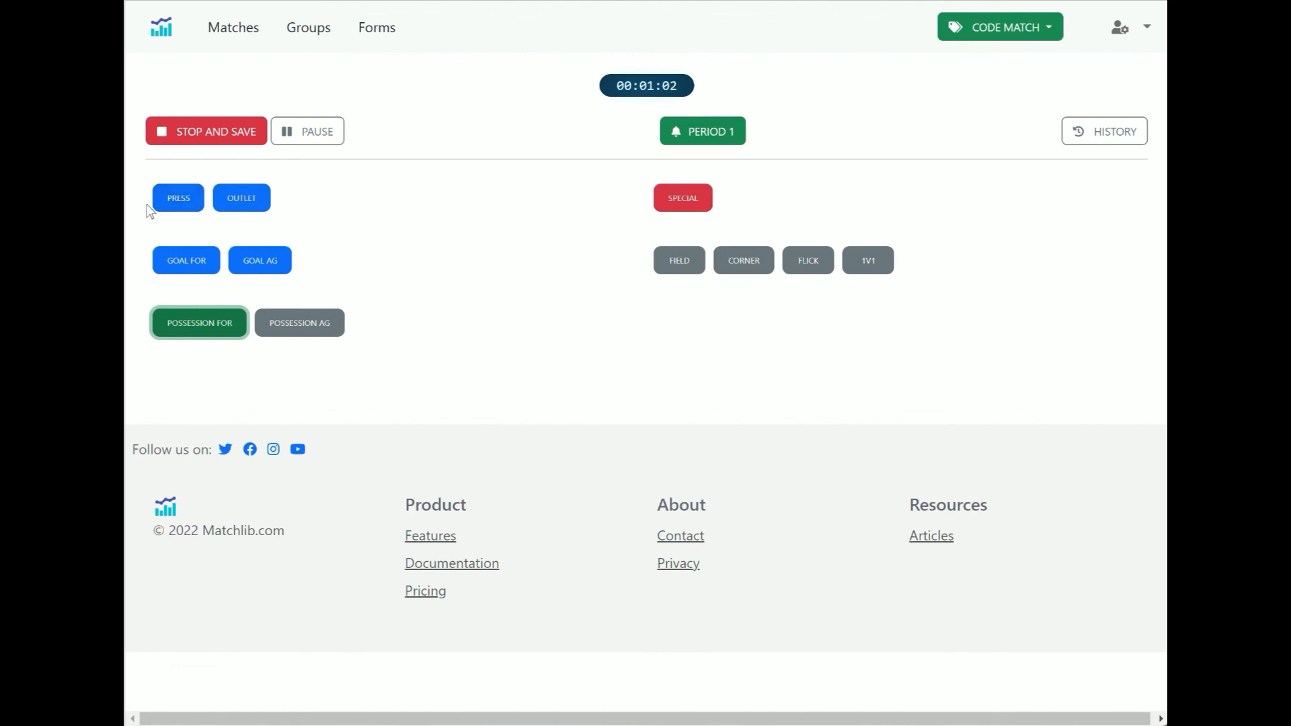
left_click(266, 201)
left_click(314, 333)
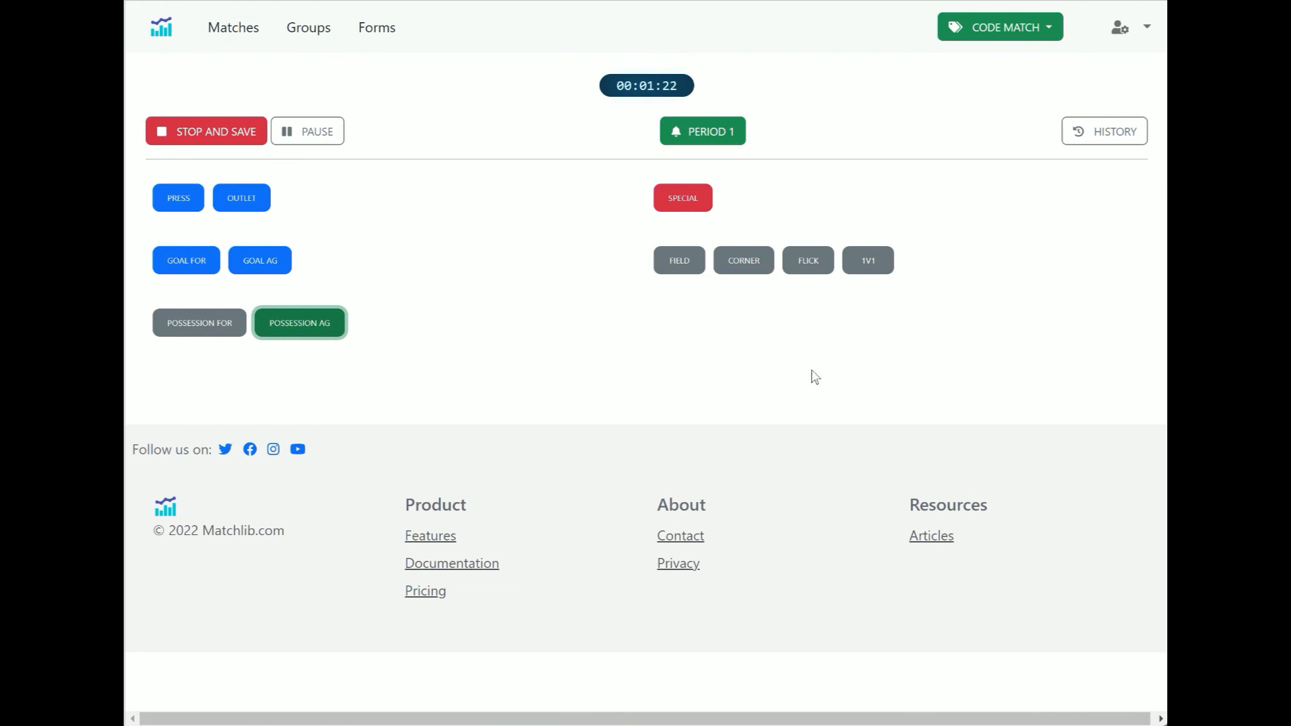
left_click(1105, 133)
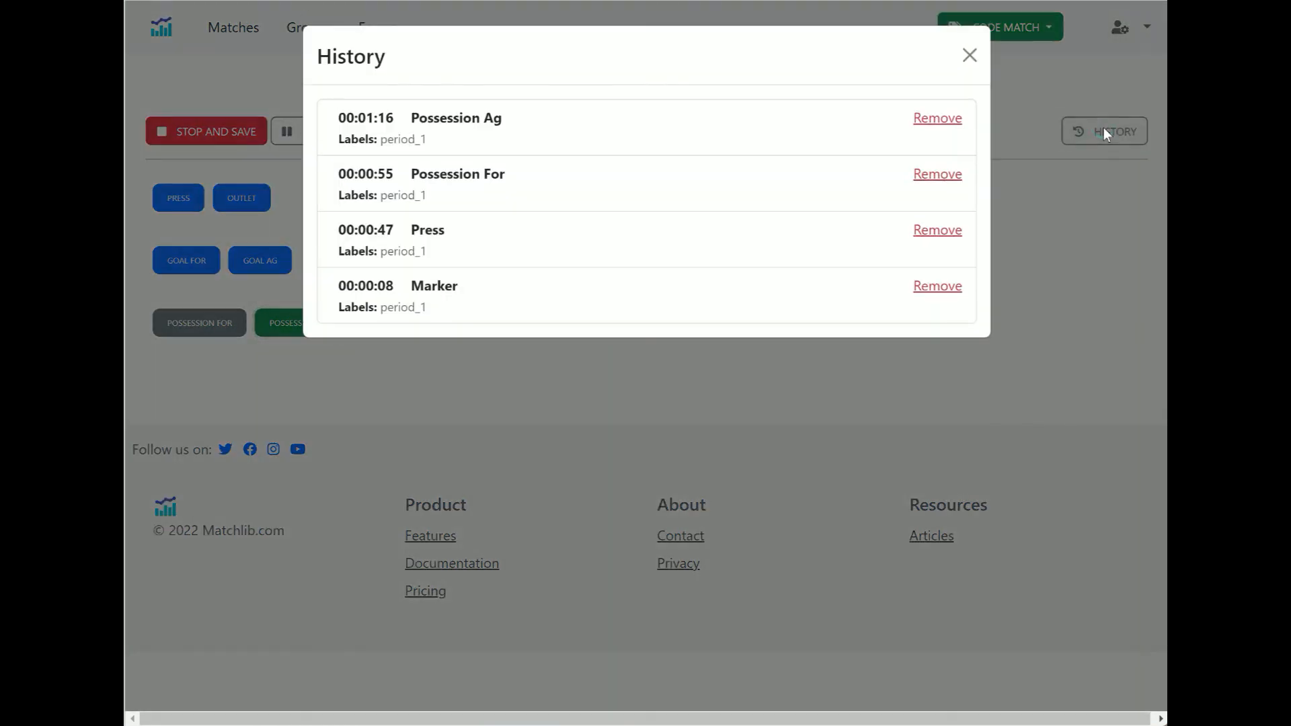
Review the Marker, Press, period_1 label and Possession For entries in the coding history, then close it
left_click_drag(408, 285, 476, 288)
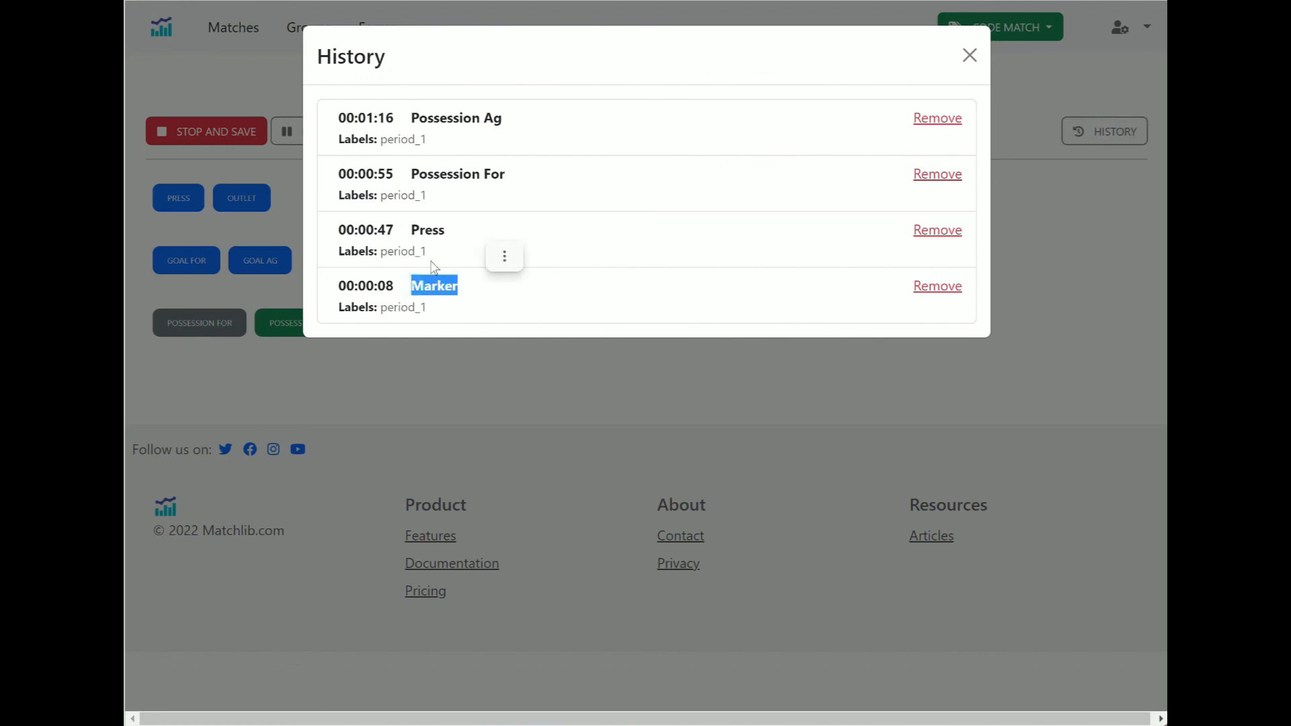
left_click_drag(408, 230, 452, 232)
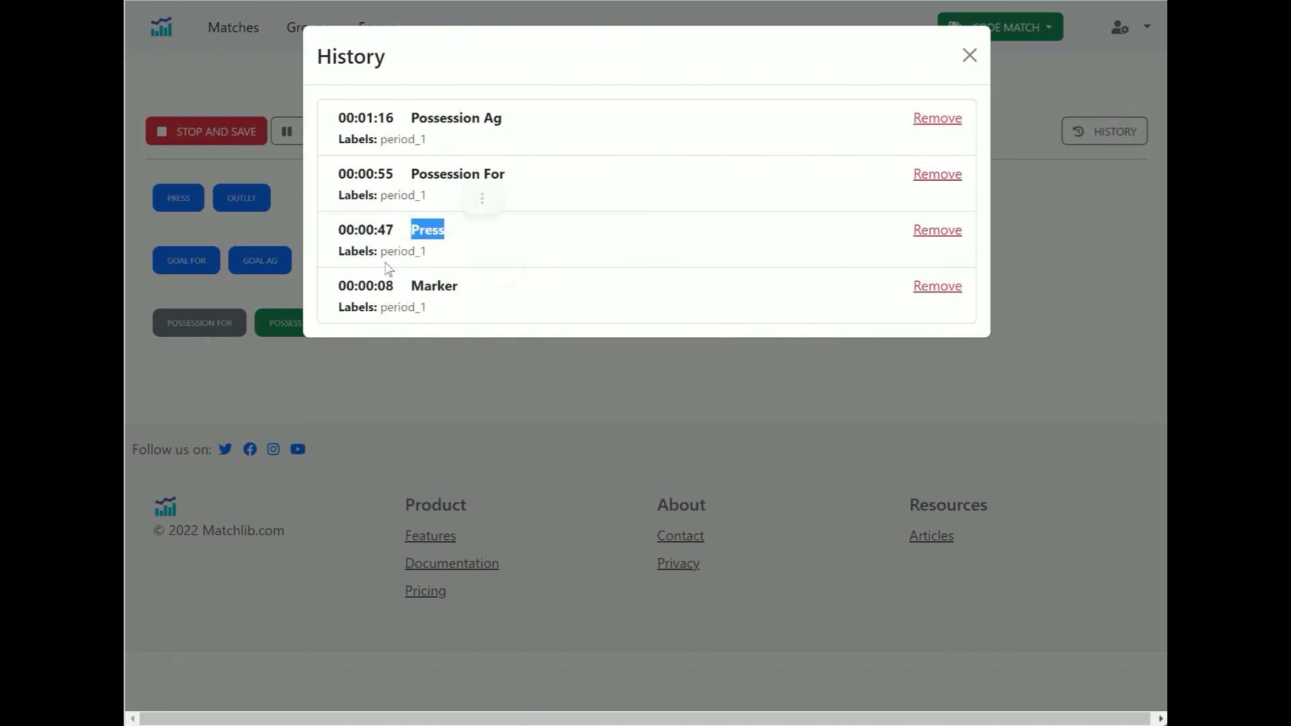
left_click_drag(339, 252, 441, 261)
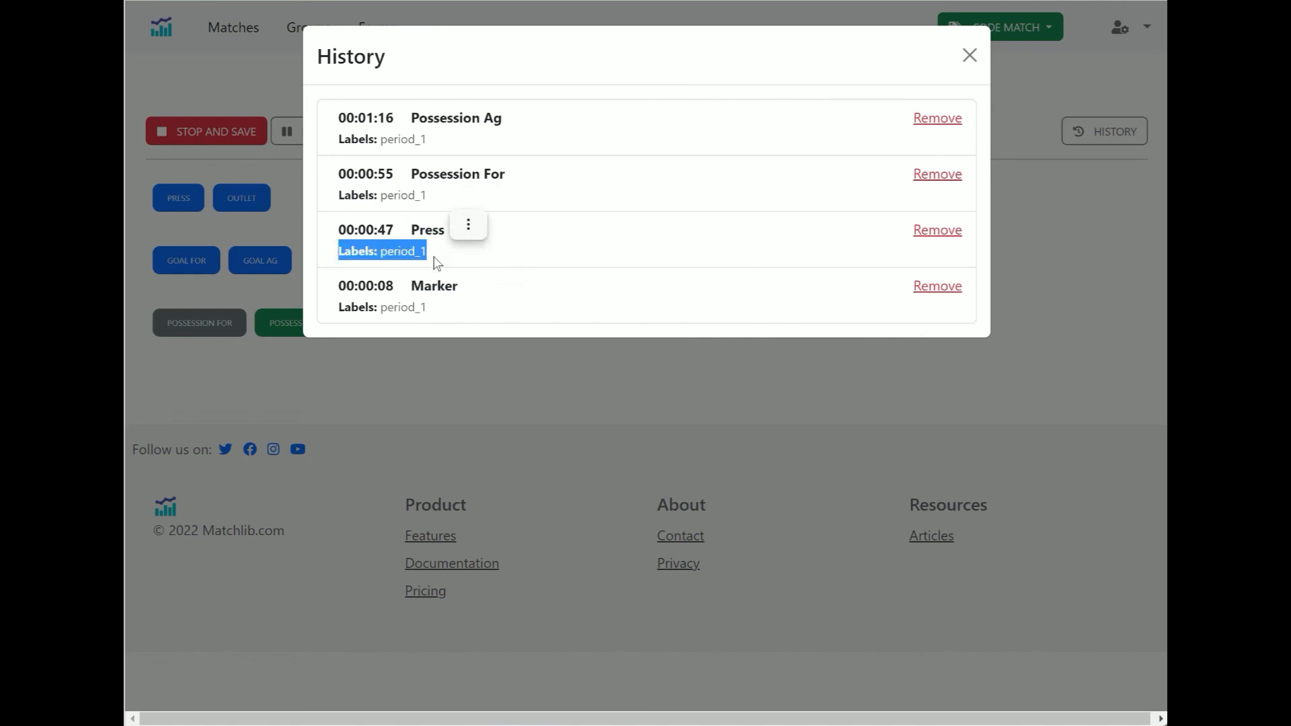
left_click_drag(408, 173, 510, 177)
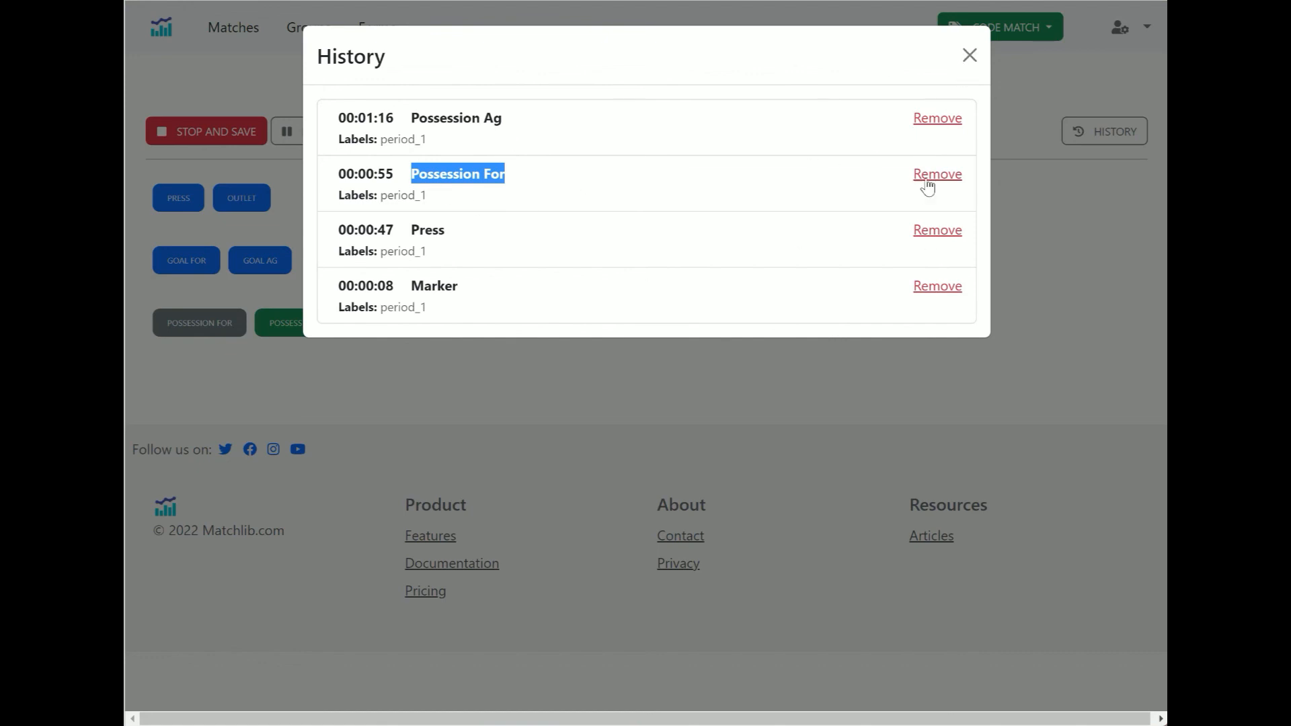
left_click(968, 58)
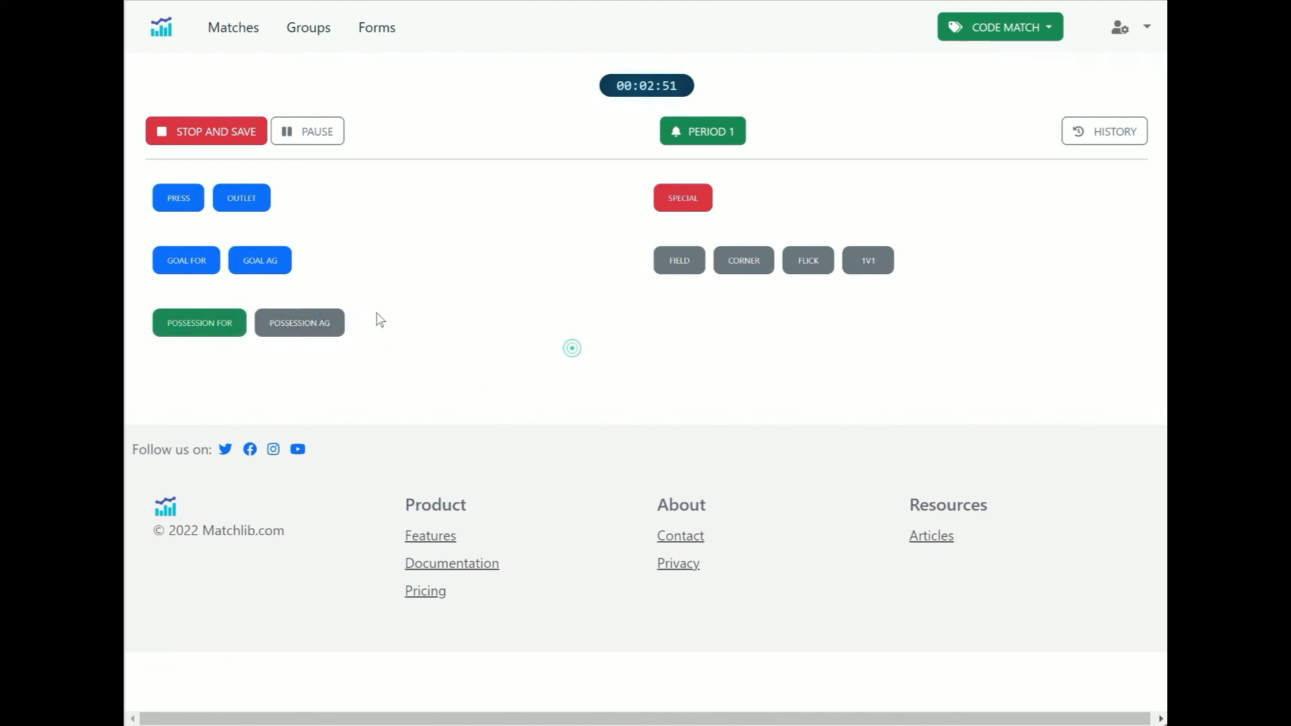
Code a Goal For event tagged with the Field label
left_click(181, 263)
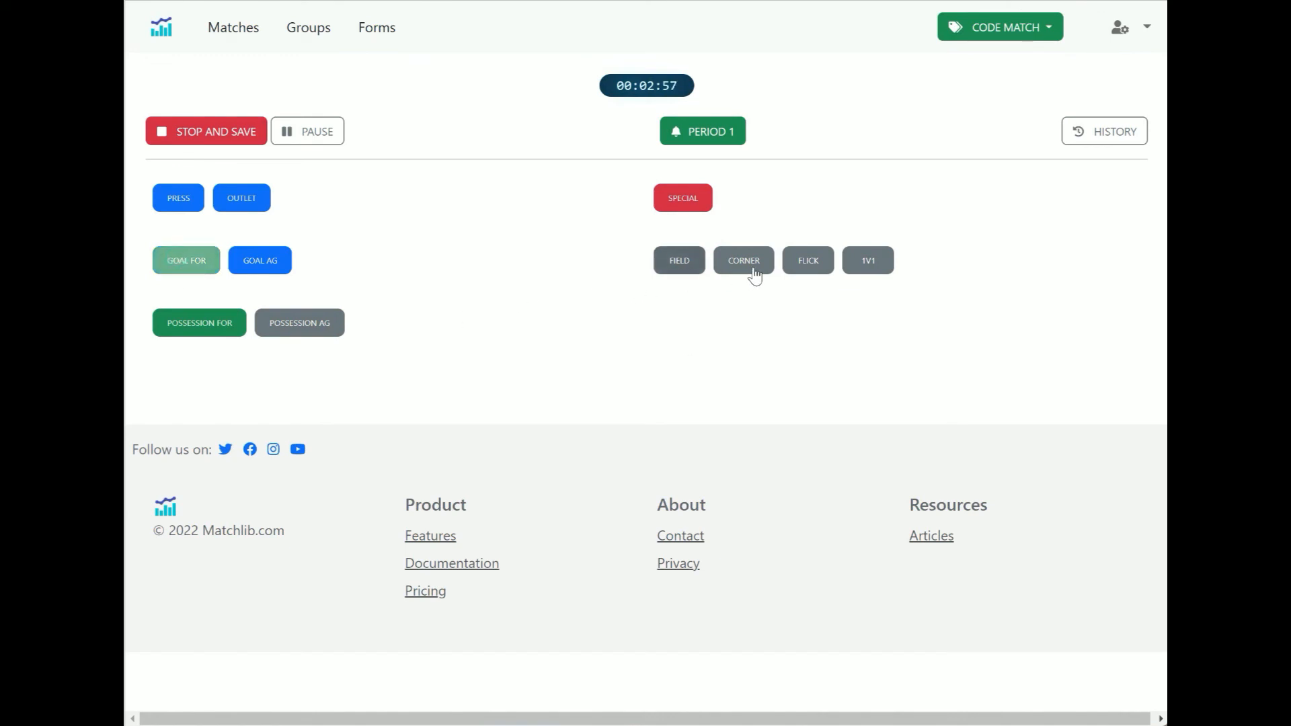
left_click(675, 265)
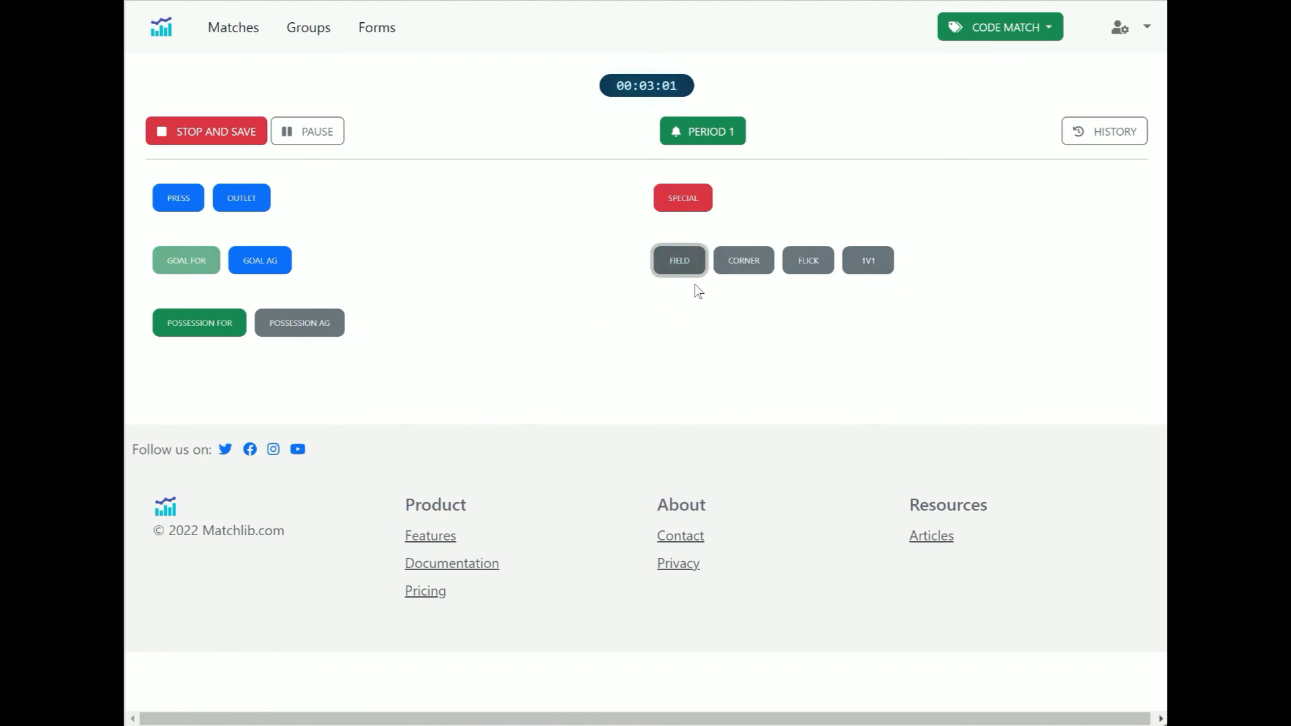
left_click(180, 272)
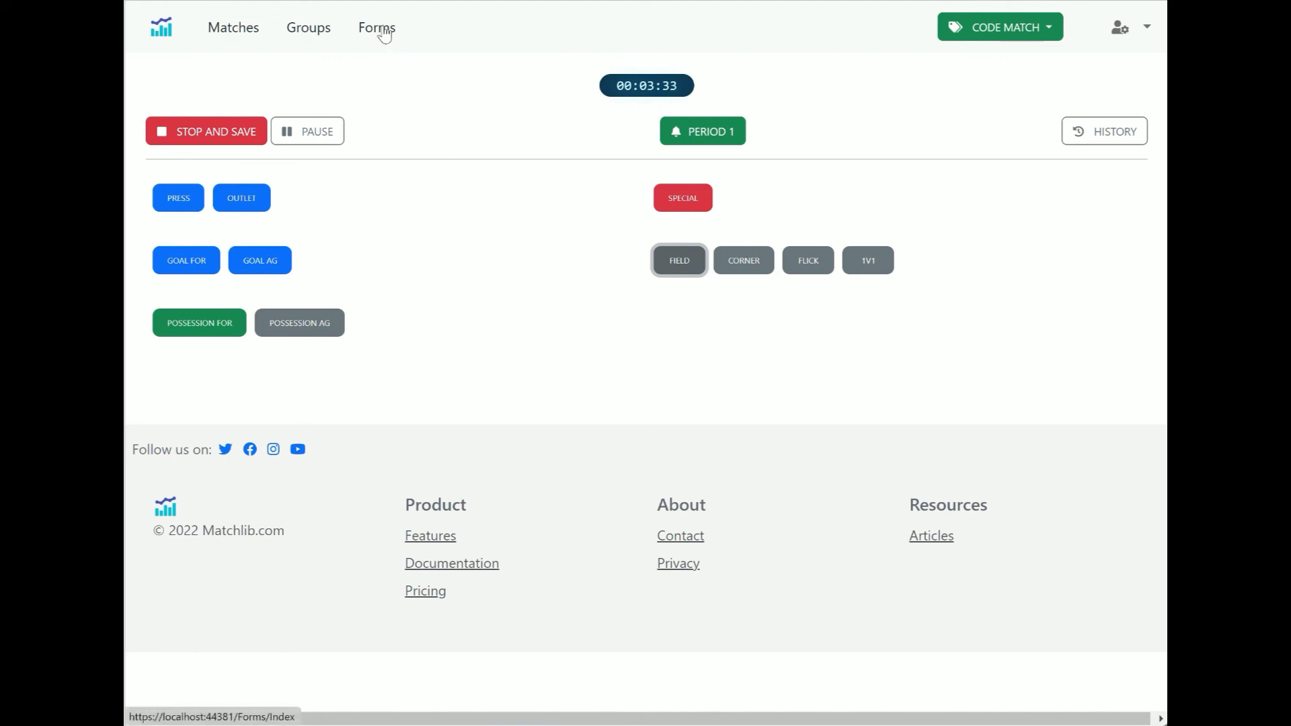
Stop and save the coding session, then open the Competition A A vs B match from the match library
left_click(199, 134)
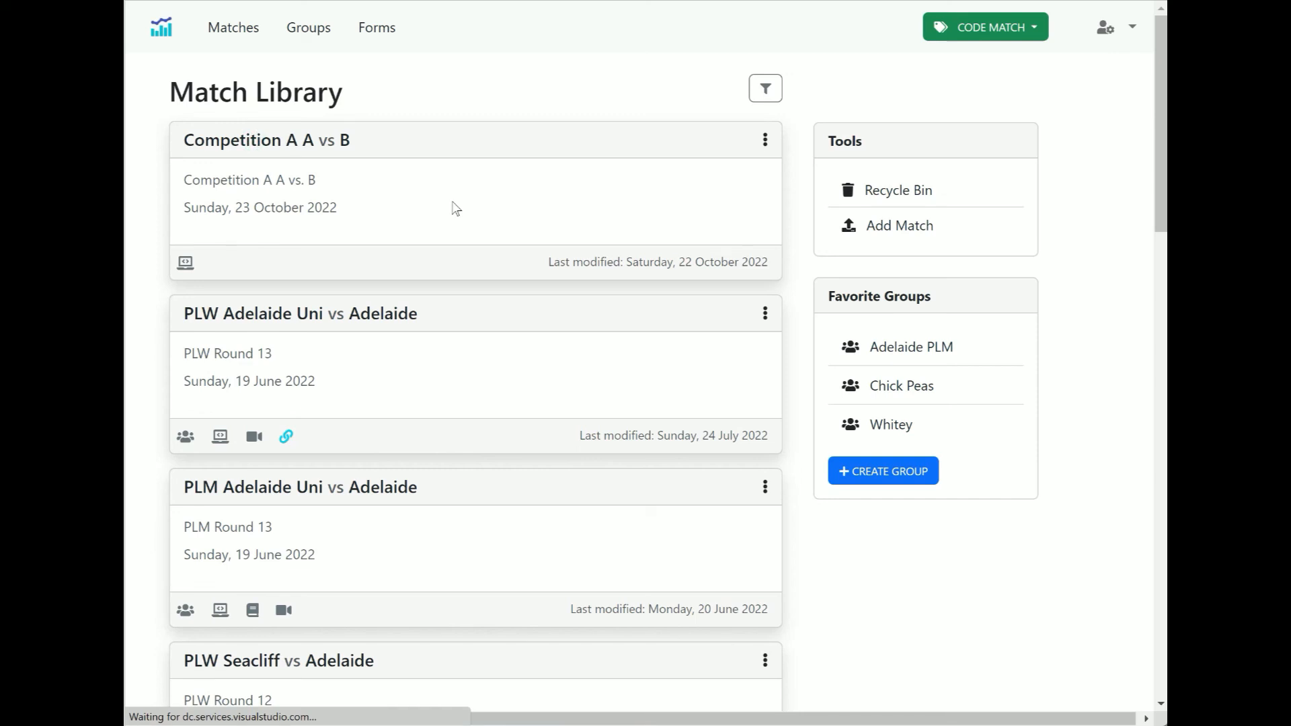
left_click(463, 265)
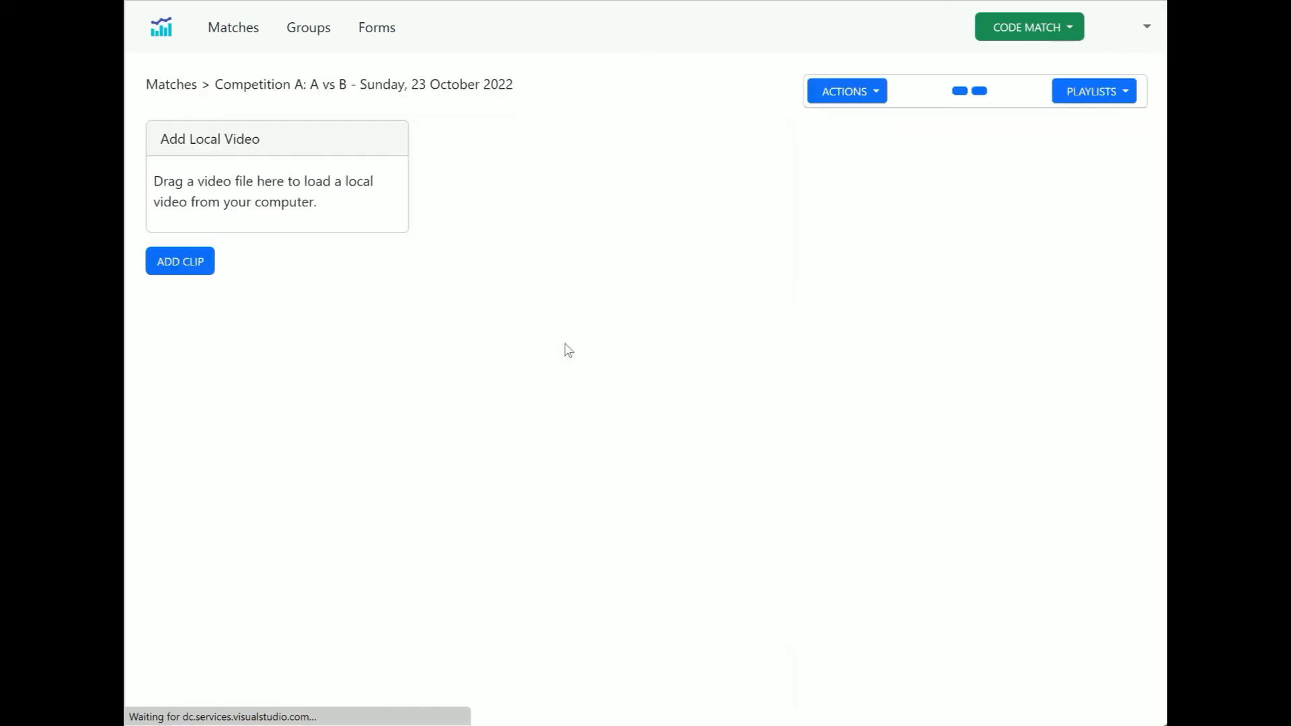